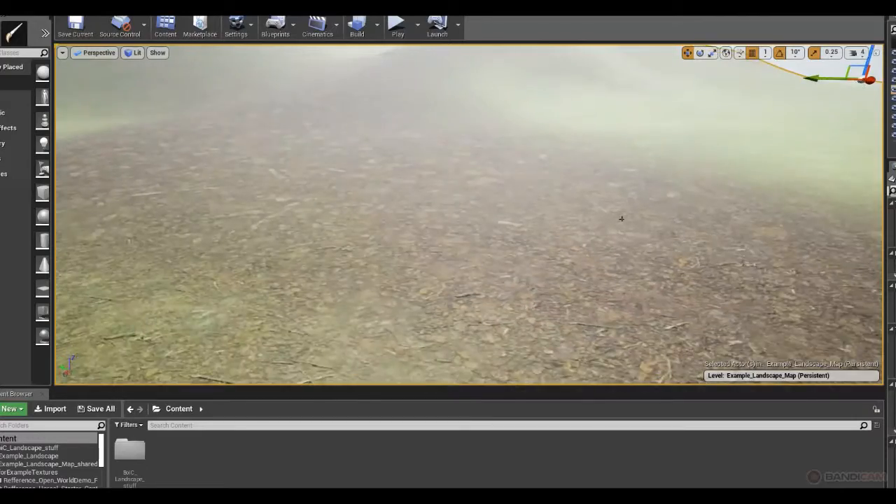
Inspect how the leaf-litter, grass and dark rock ground textures blend across the landscape's hills and slopes.
right_click_drag(624, 219, 532, 186)
right_click_drag(628, 190, 665, 194)
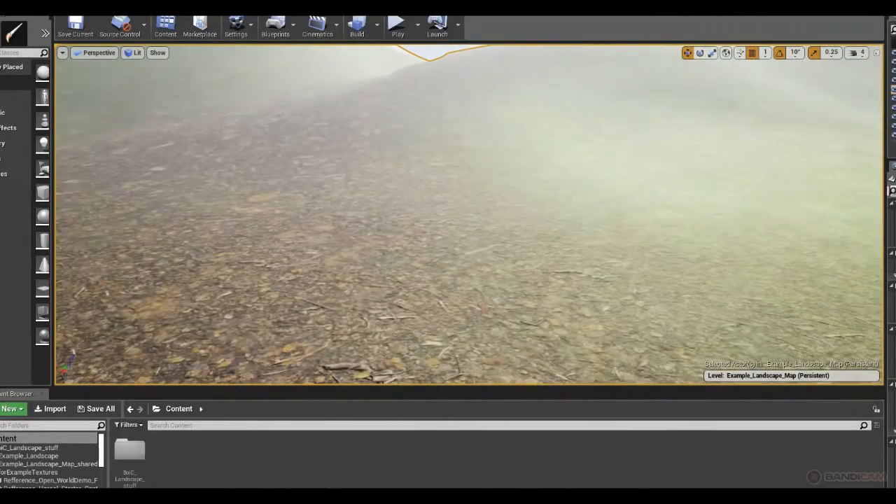
mouse_move(676, 244)
right_mouse_down()
mouse_move(655, 264)
mouse_move(676, 256)
right_mouse_up()
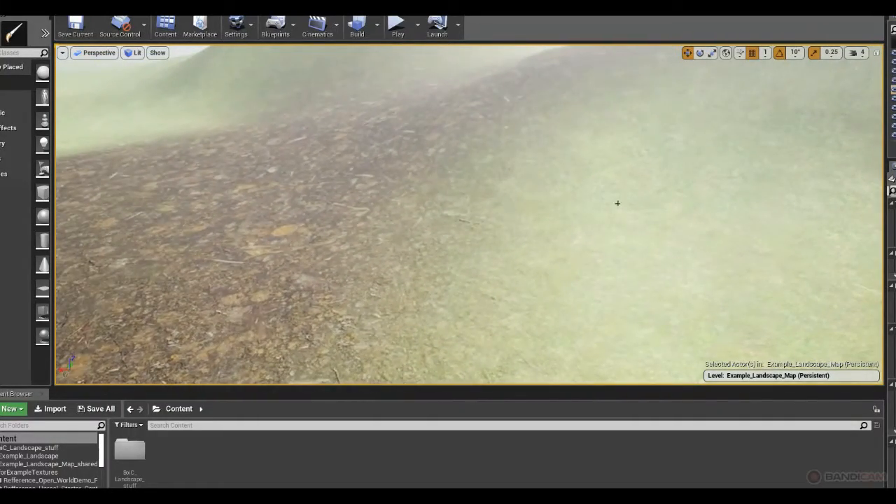
right_click_drag(617, 203, 454, 220)
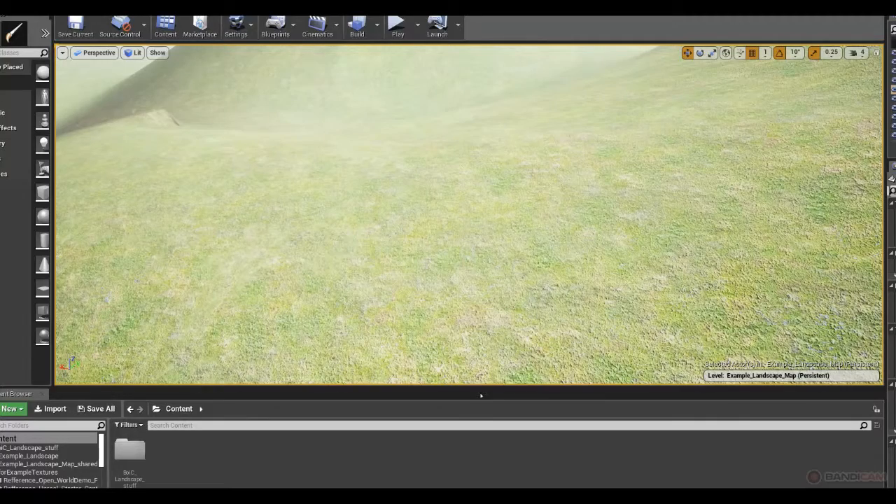
right_click_drag(533, 186, 574, 210)
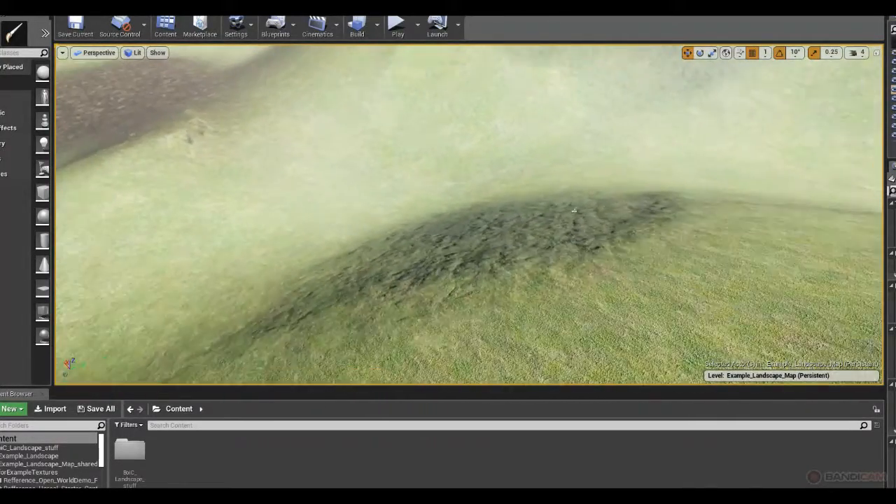
right_click_drag(575, 277, 608, 279)
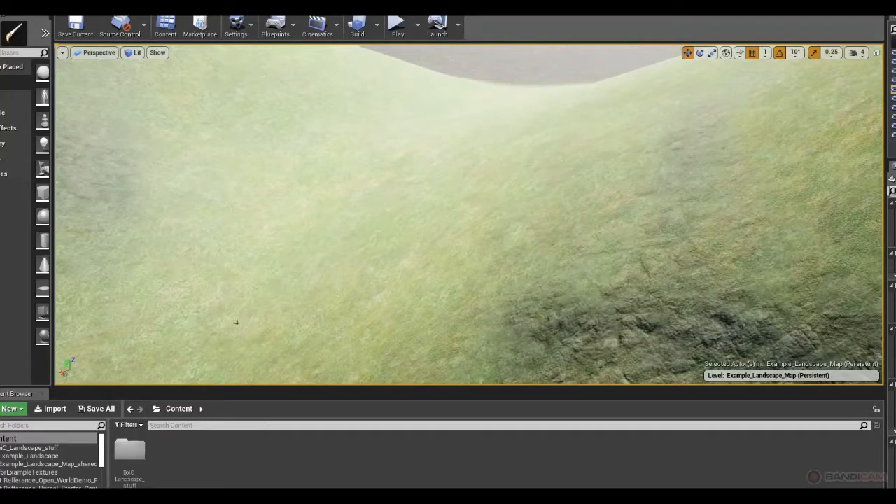
right_click_drag(236, 322, 675, 409)
mouse_move(562, 193)
right_mouse_down()
mouse_move(575, 189)
mouse_move(558, 181)
right_mouse_up()
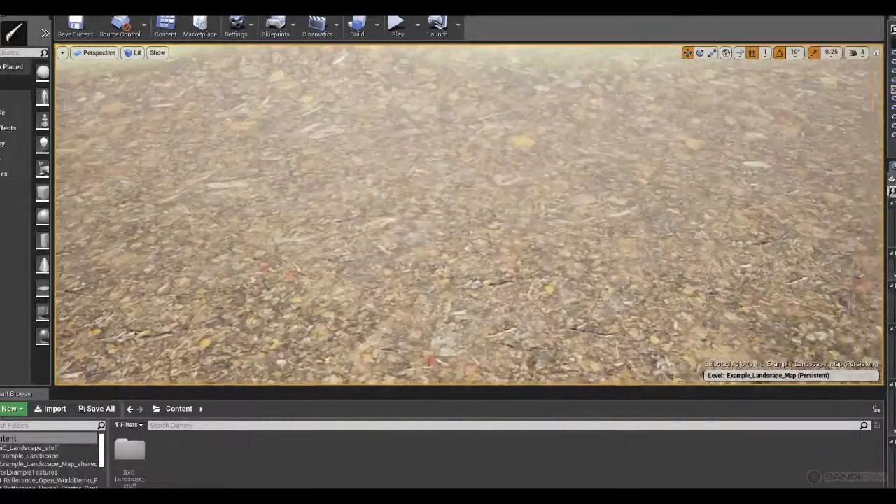
right_click_drag(470, 214, 469, 184)
right_click_drag(669, 146, 628, 144)
right_click_drag(455, 153, 595, 133)
right_click_drag(512, 175, 546, 176)
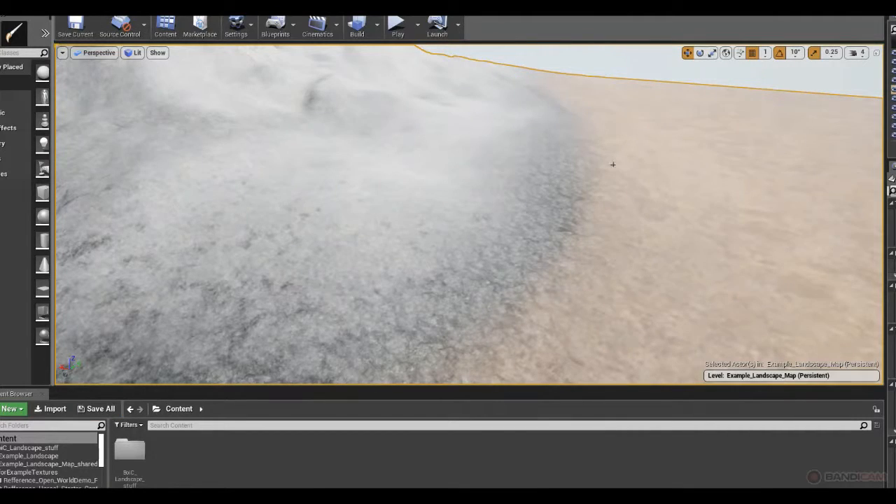
Examine the snowy rock textures on the mountain, the wet pebbled shore and the grey rocky ground beyond it.
mouse_move(448, 232)
right_mouse_down()
mouse_move(434, 231)
mouse_move(452, 230)
mouse_move(441, 257)
mouse_move(503, 247)
mouse_move(494, 245)
mouse_move(580, 305)
mouse_move(622, 306)
mouse_move(639, 357)
mouse_move(567, 356)
right_mouse_up()
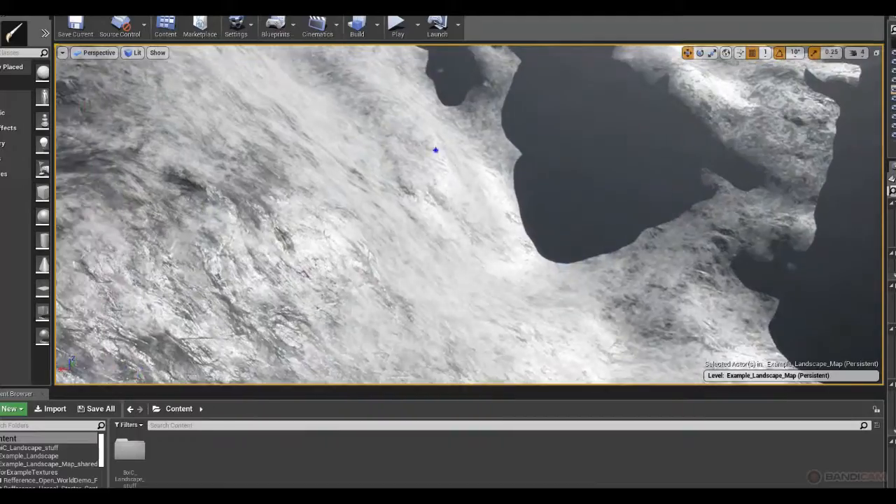
right_click_drag(567, 356, 508, 381)
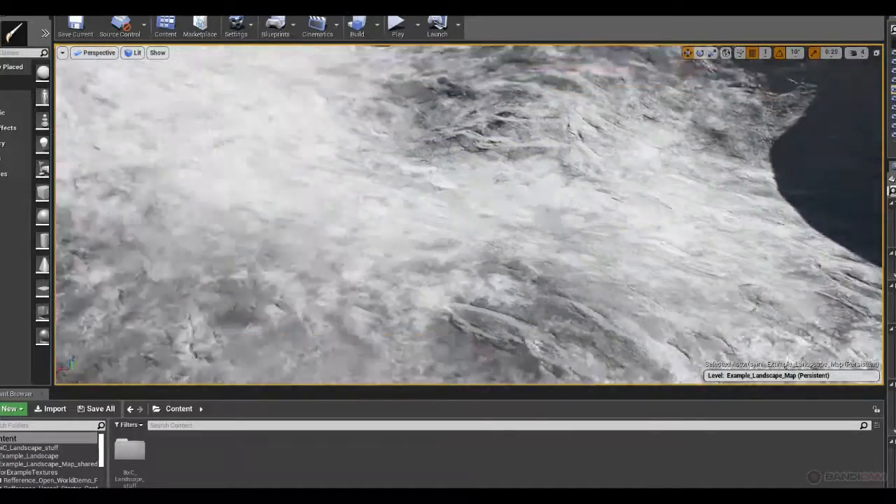
right_click_drag(469, 280, 442, 245)
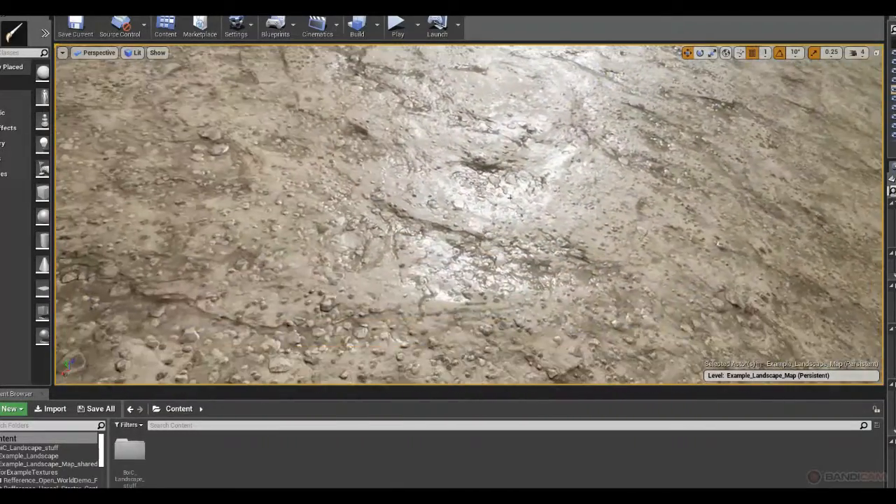
scroll(510, 197, "down", 6)
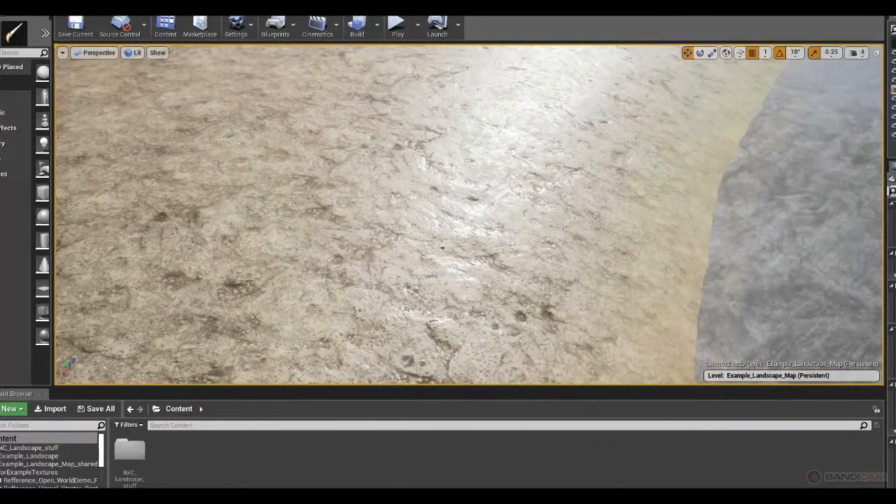
scroll(456, 221, "up", 4)
right_click_drag(471, 224, 550, 176)
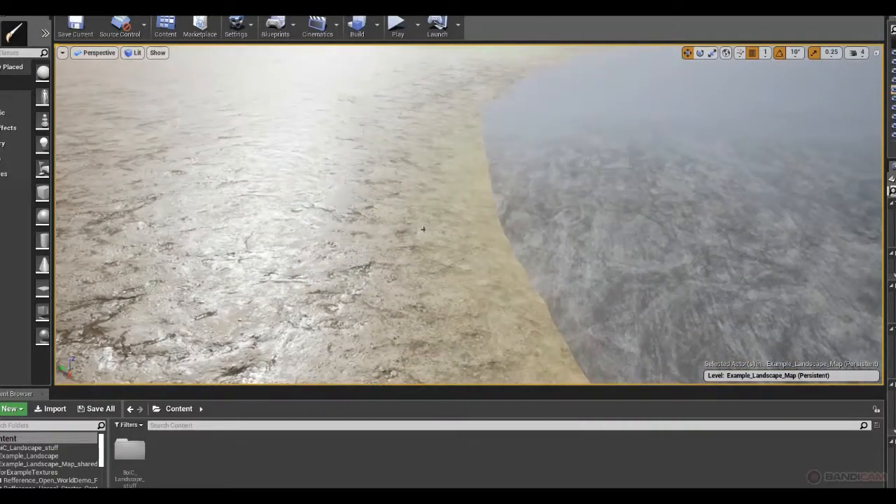
scroll(406, 209, "up", 5)
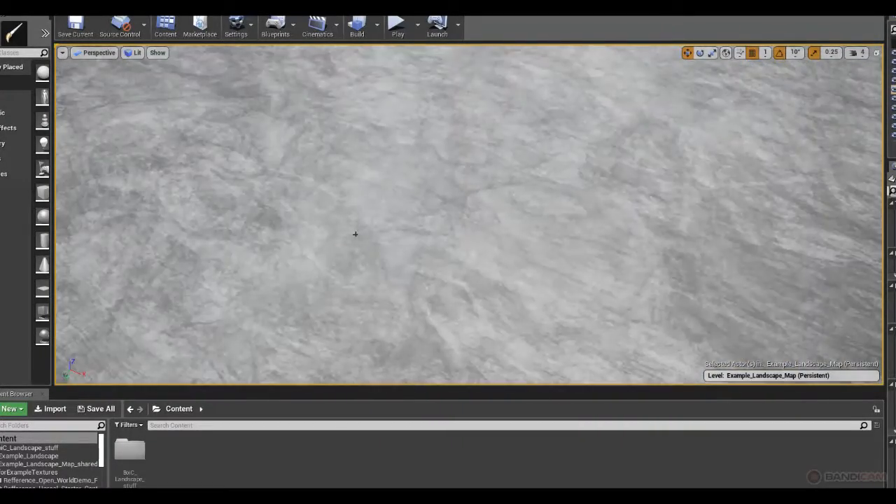
right_click_drag(357, 234, 437, 201)
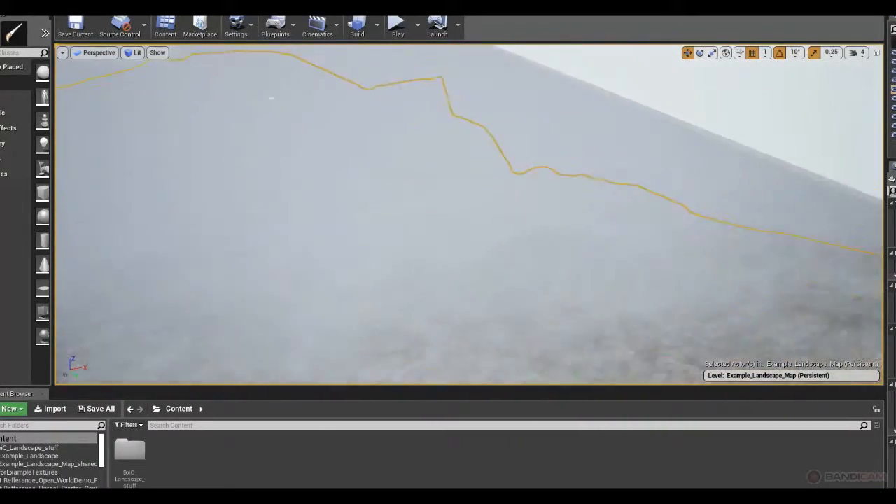
scroll(494, 191, "up", 6)
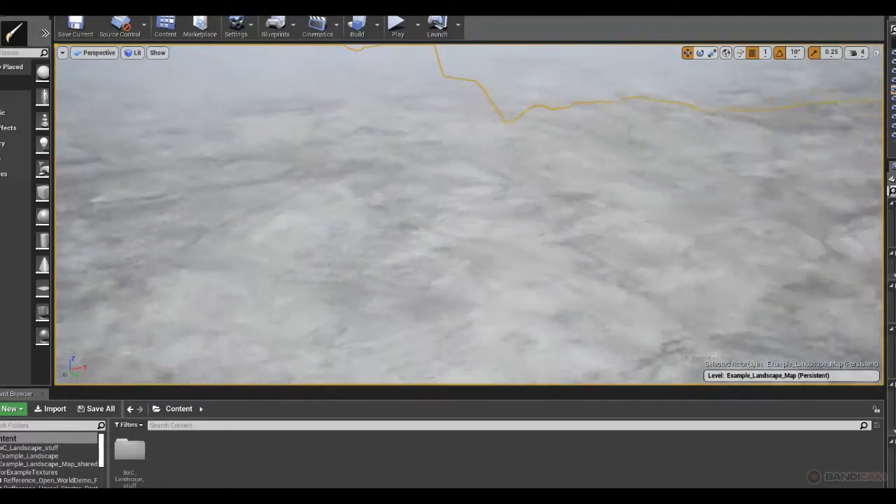
scroll(431, 165, "down", 6)
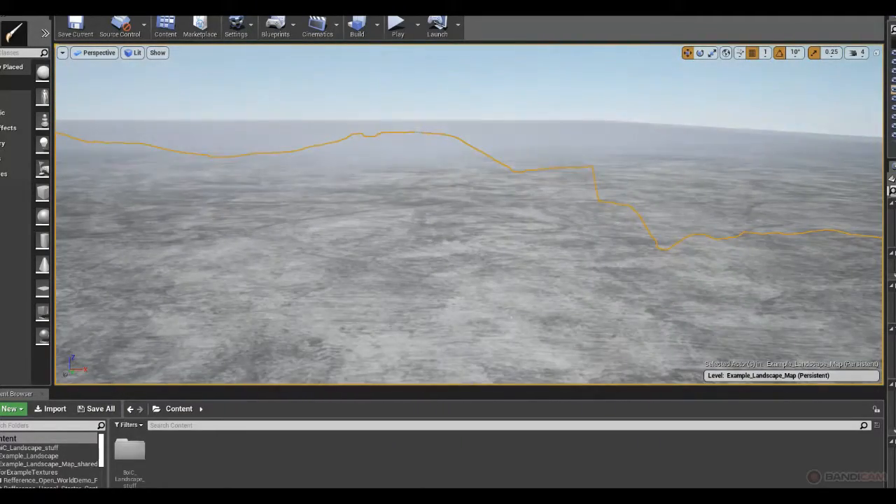
Play the level in the editor and travel across the grey rocky ground to the sandy terrain to check its textures.
left_click(398, 28)
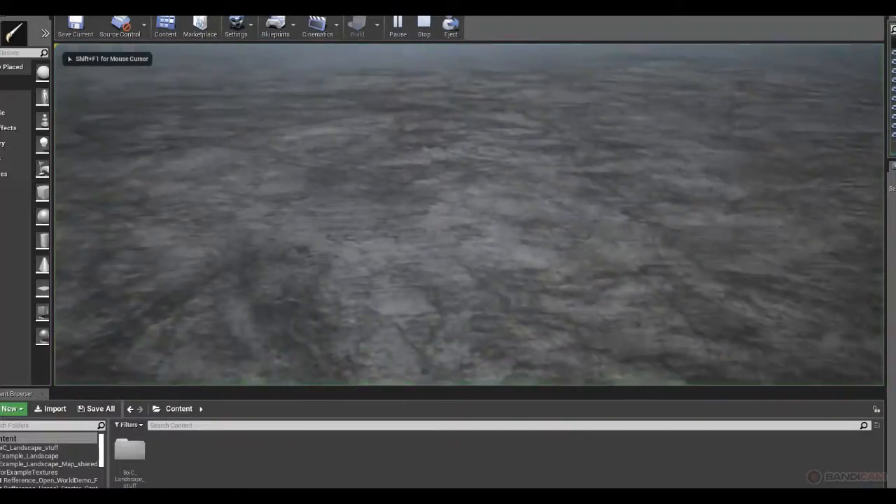
key("w")
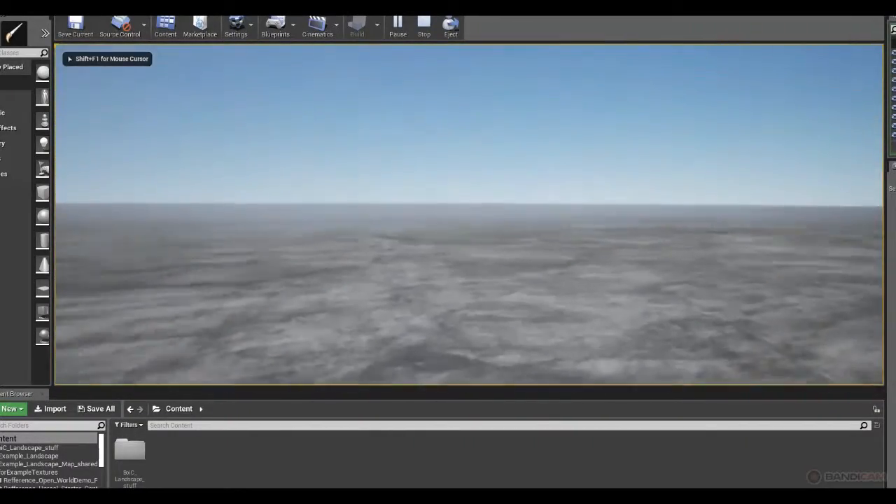
key("w")
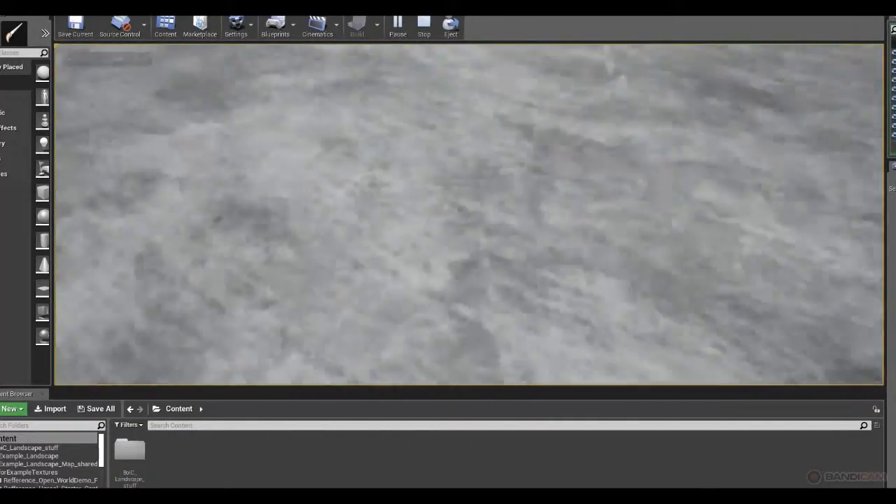
key("w")
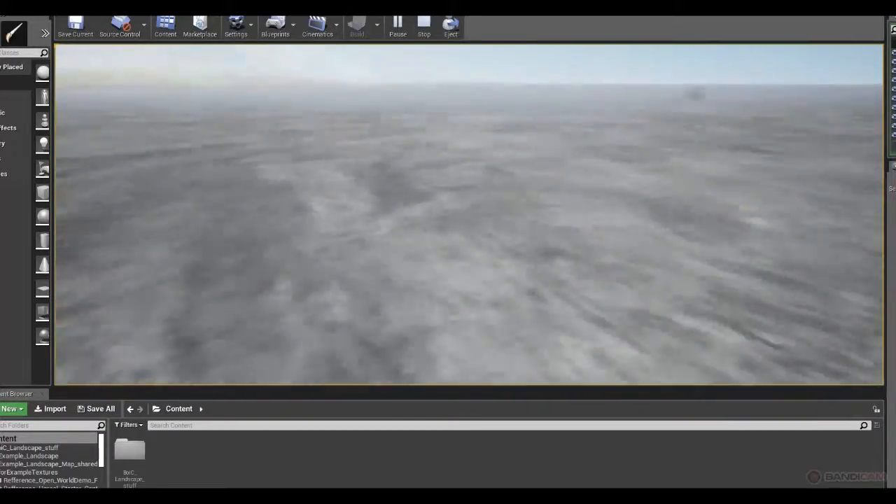
key("w")
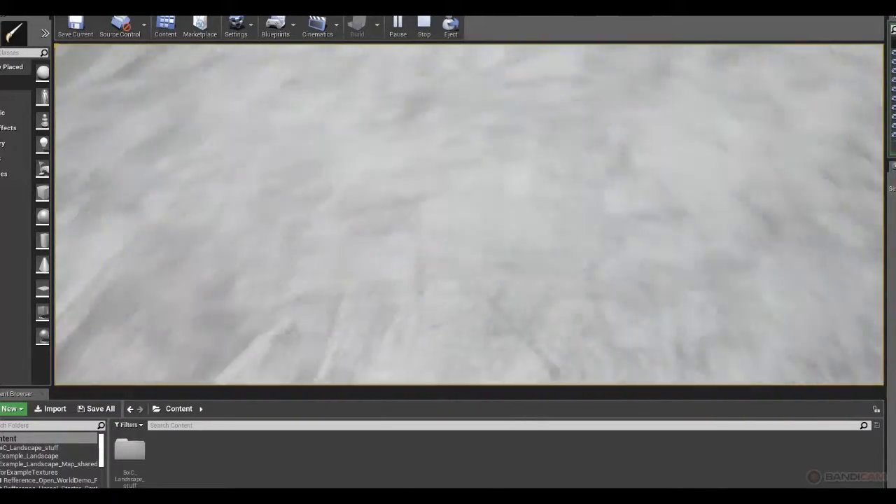
key("w")
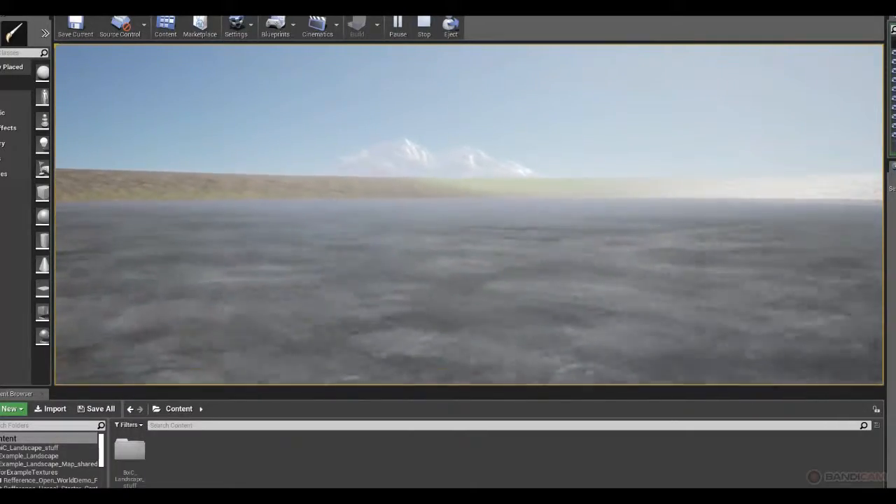
key("w")
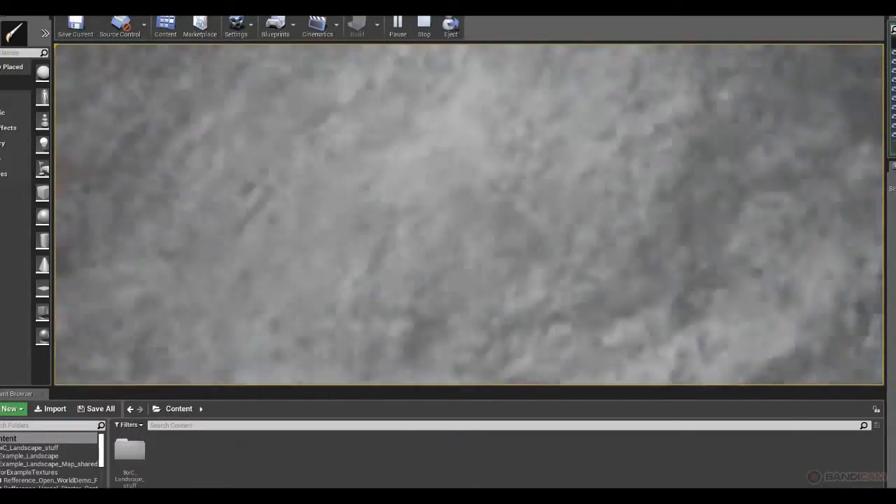
key("w")
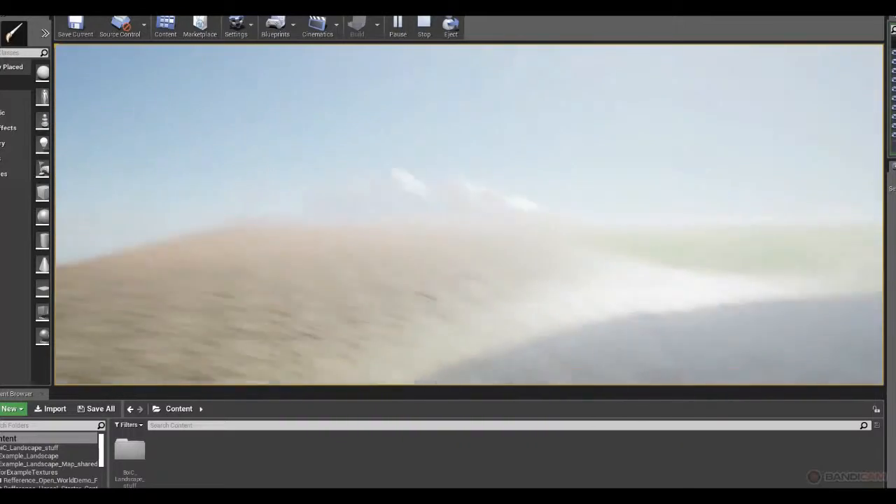
key("w")
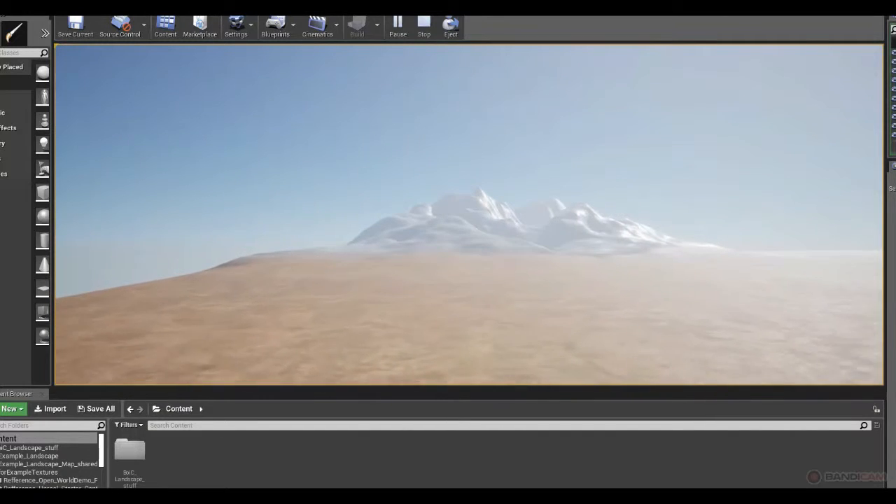
Explore the snowy mountain slopes and the leaf-covered ground in the running level to examine their textures up close.
key("w")
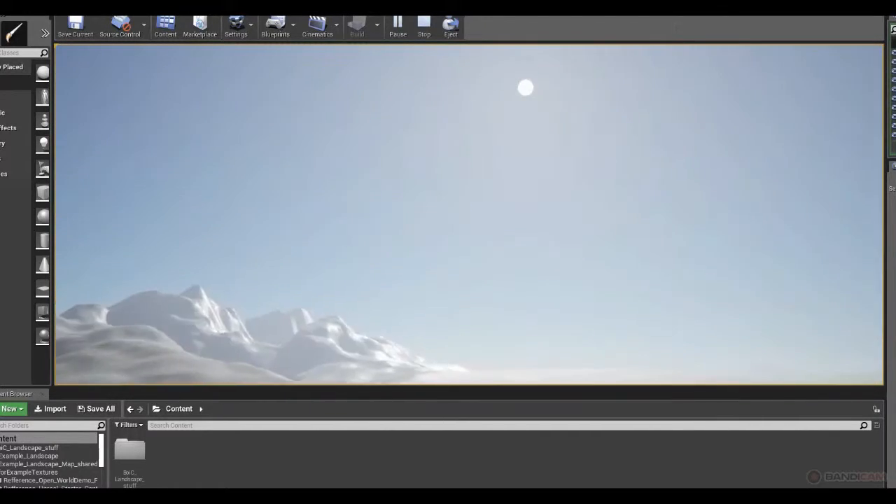
key("w")
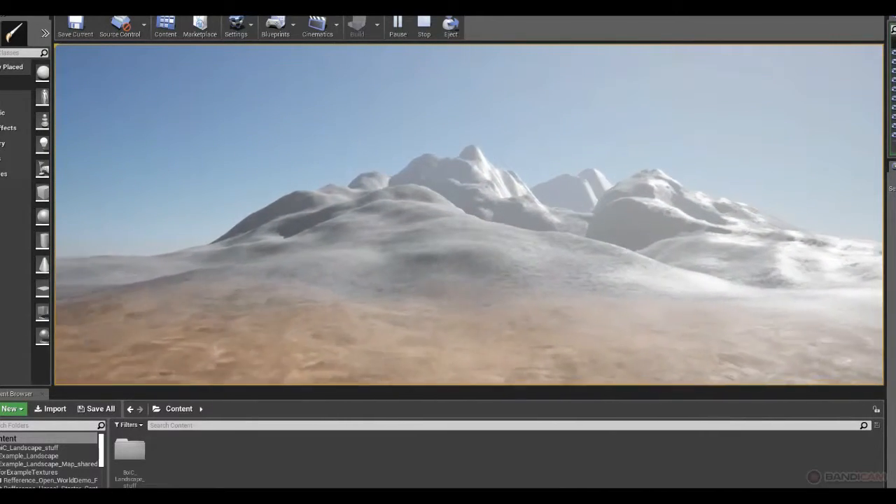
key("w")
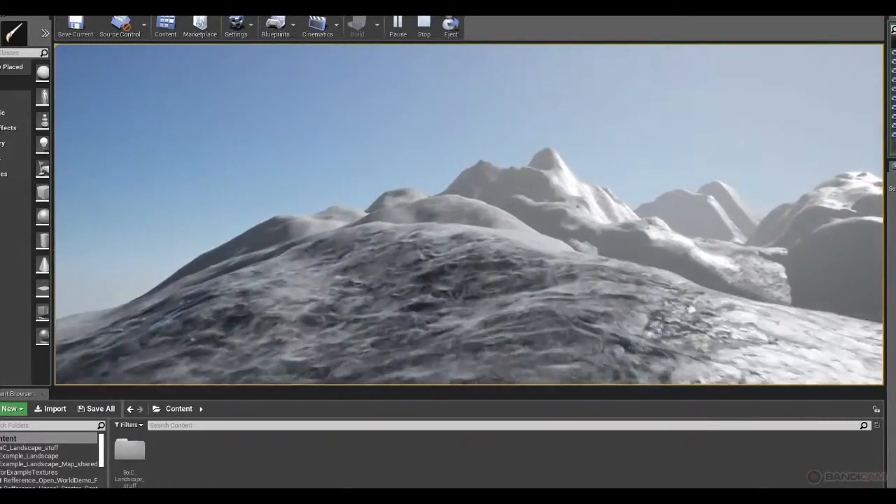
key("w")
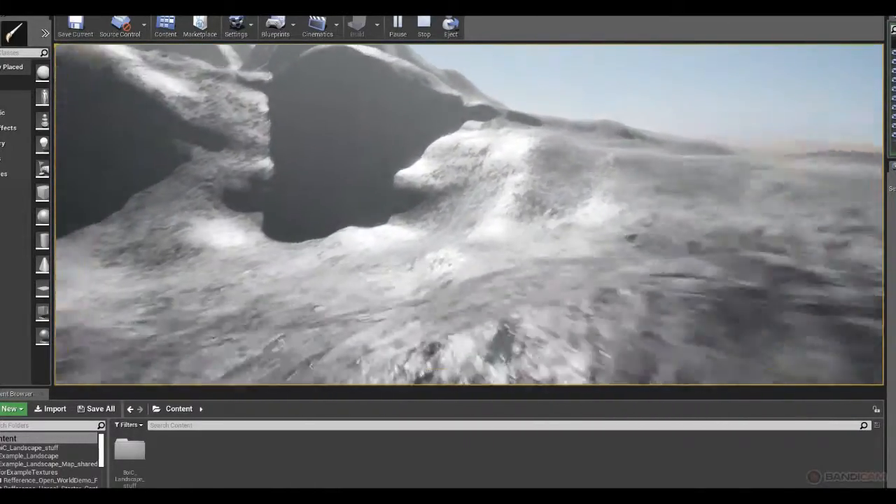
key("w")
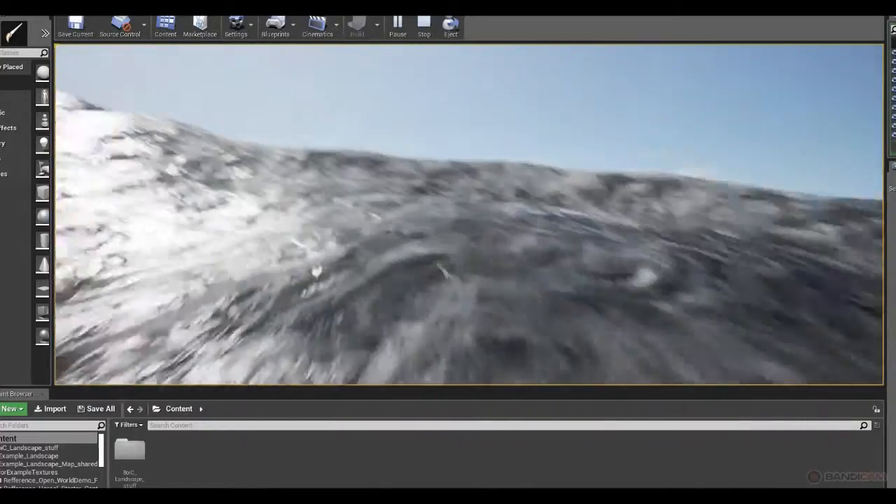
key("w")
key("w")
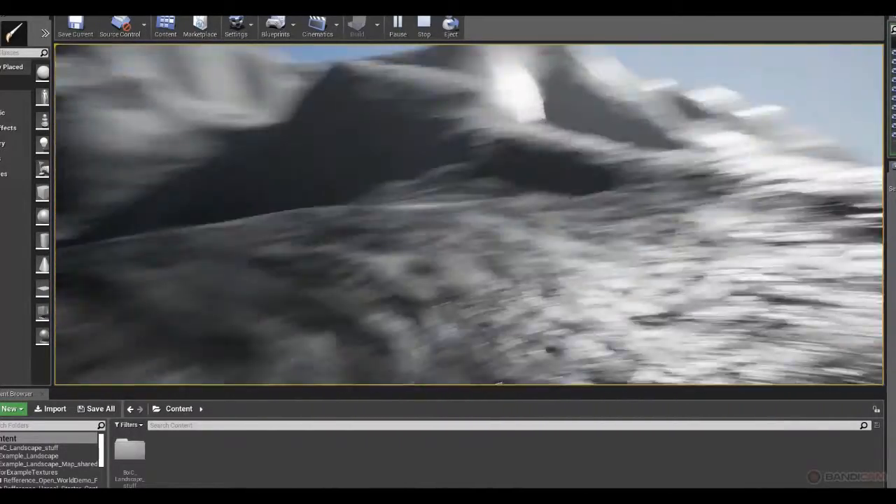
key("w")
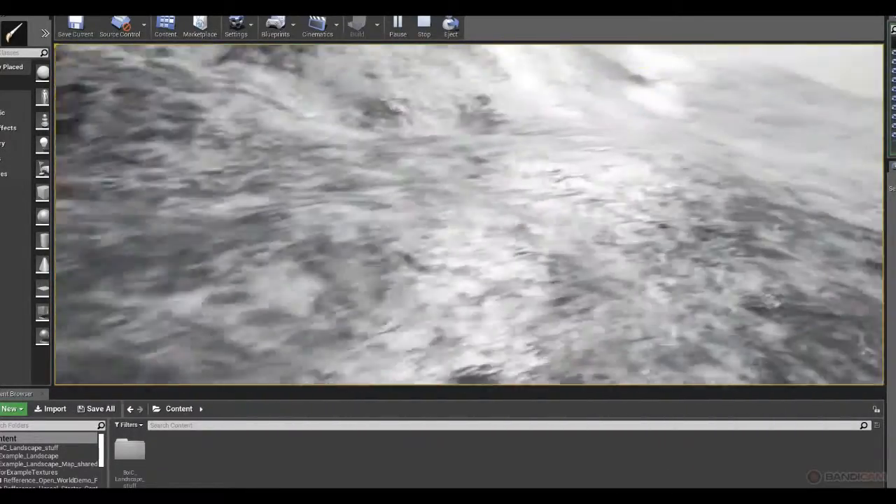
key("w")
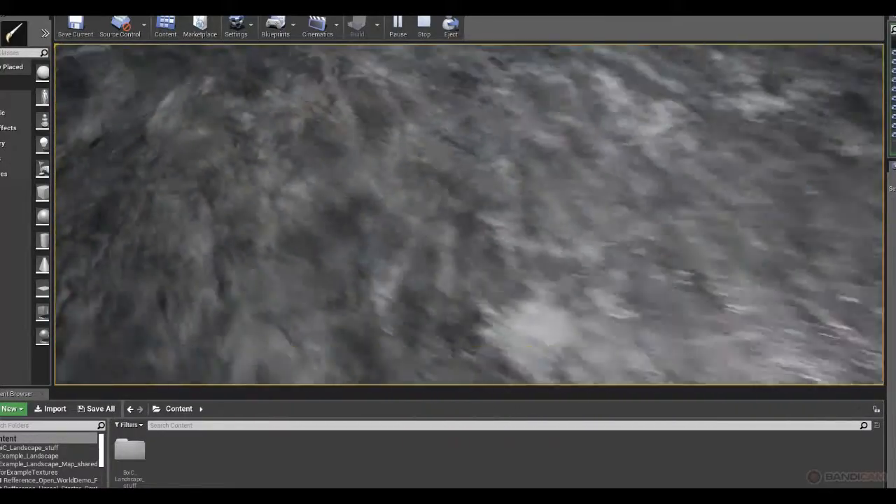
key("w")
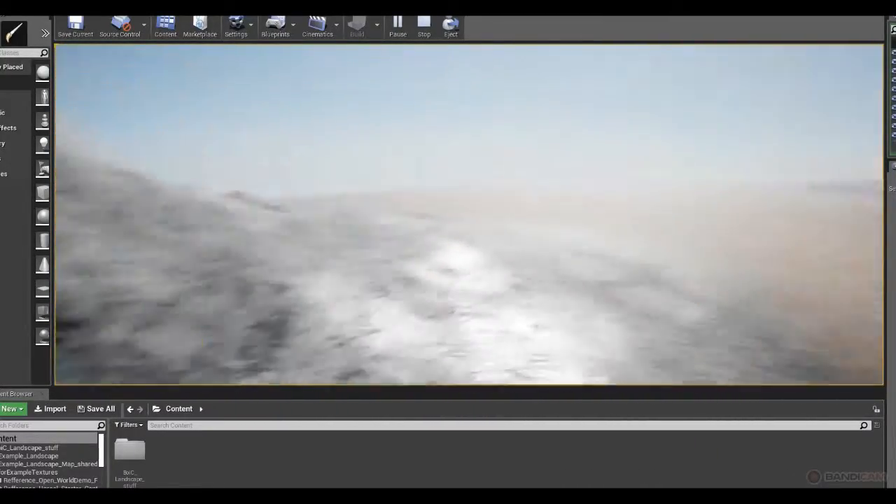
key("w")
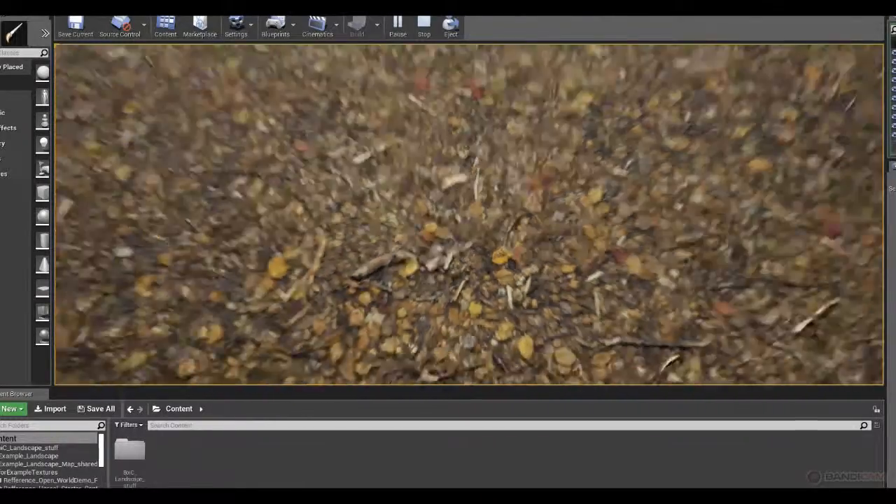
Travel over the leaf-covered slopes in the running level to examine the leaf-litter texture up close and from afar.
key("w")
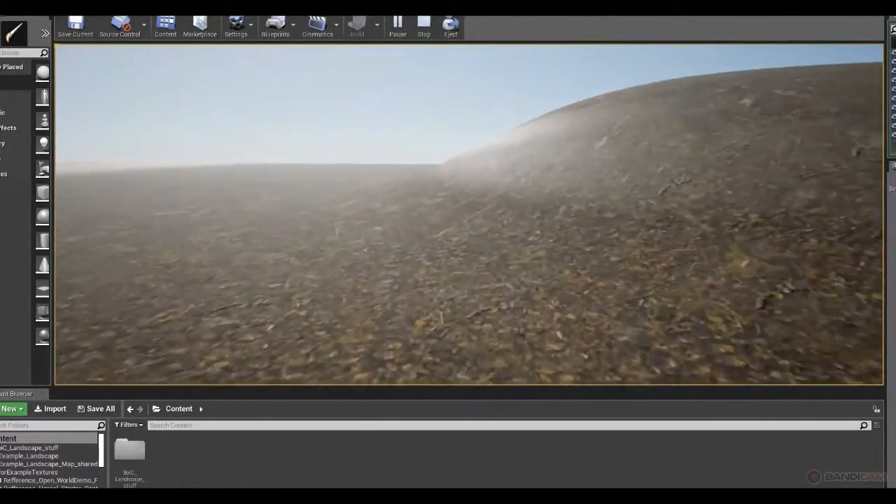
key("w")
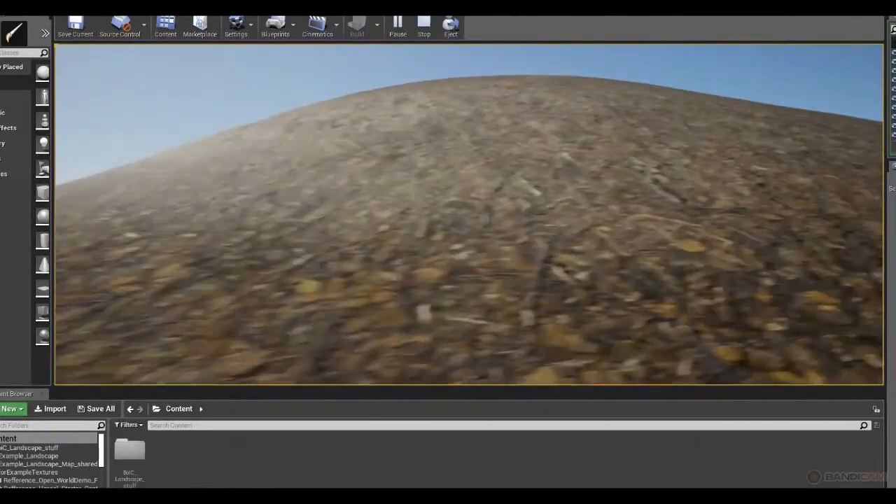
key("w")
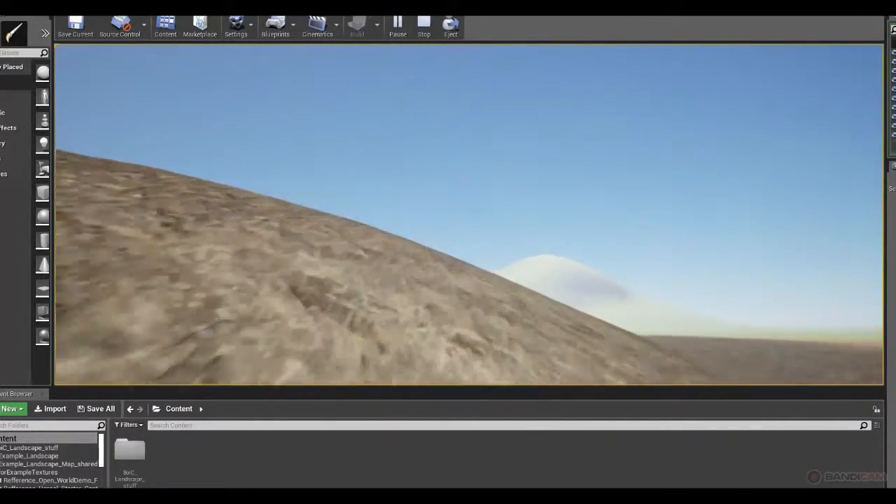
key("w")
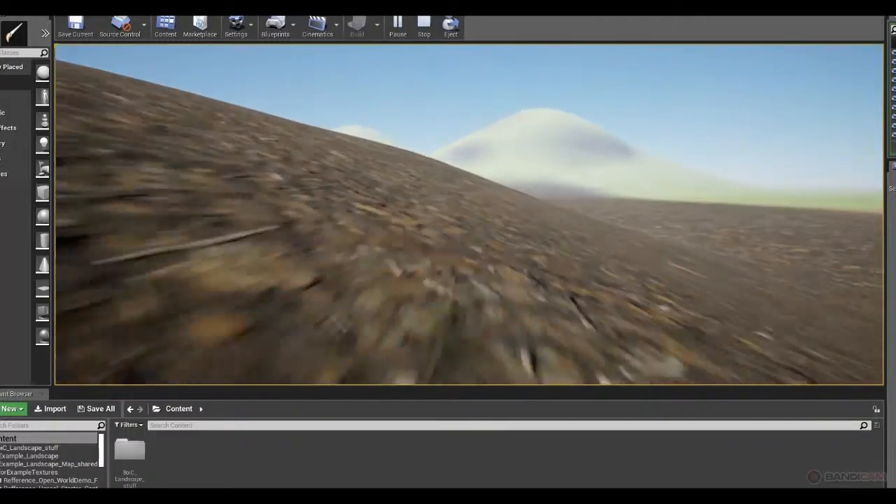
key("s")
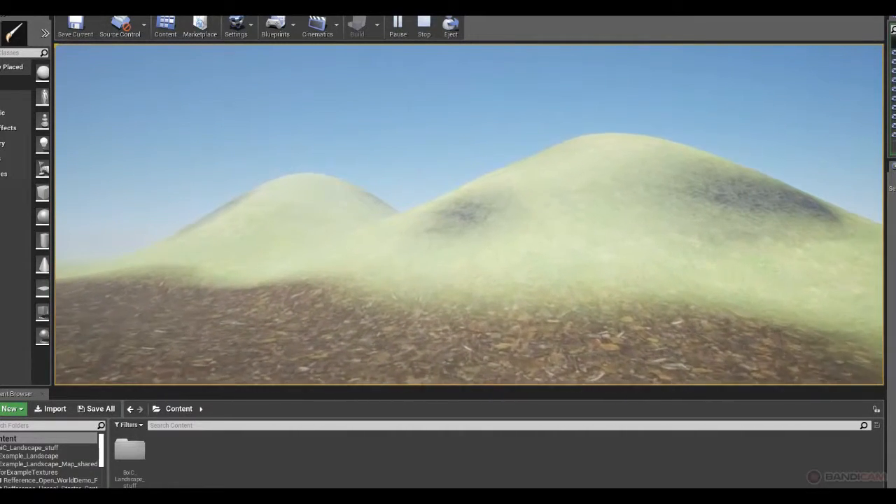
Travel up the grassy hills to examine how the grass blends into the dark rock patches, and end the play session.
key("w")
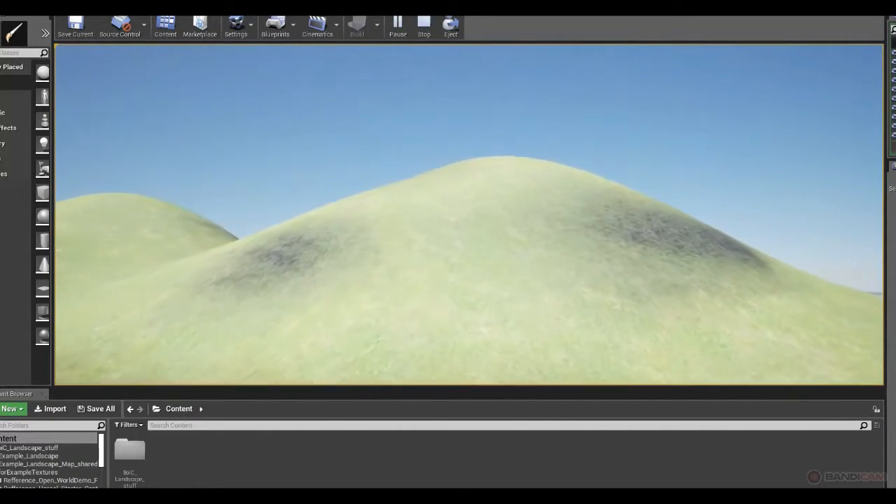
key("w")
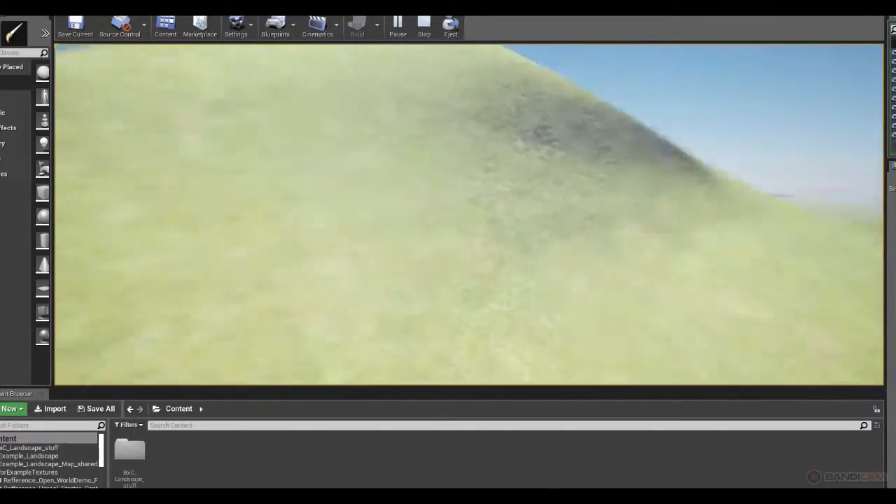
key("w")
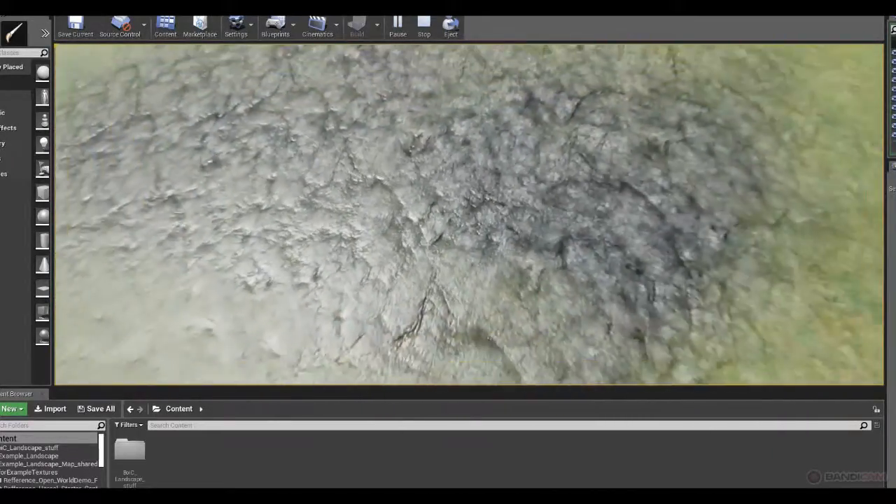
key("s")
key("w")
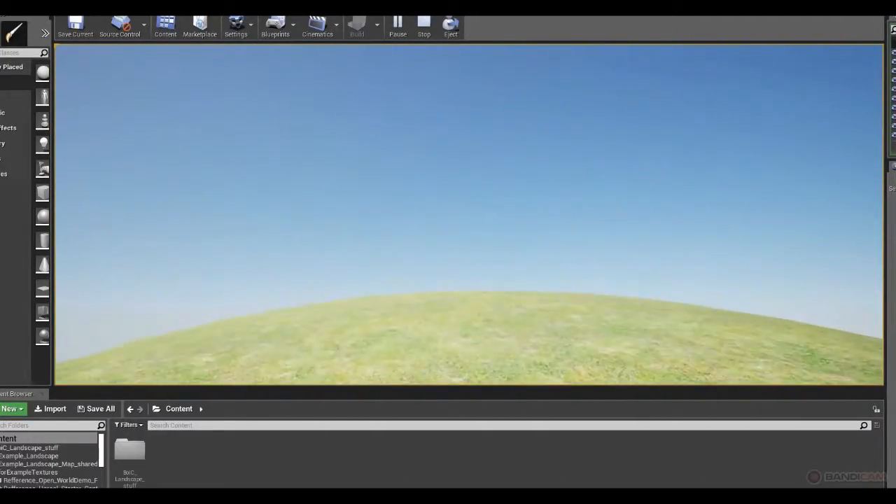
key("Escape")
Examine the grass texture and the shaded rocky slopes of the hills in the editor viewport.
right_click_drag(717, 229, 717, 315)
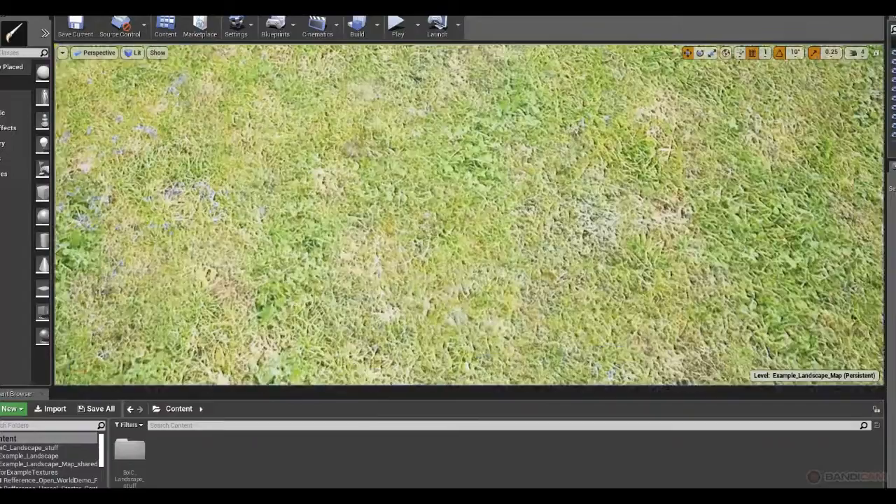
scroll(717, 229, "down", 8)
right_click_drag(717, 229, 593, 212)
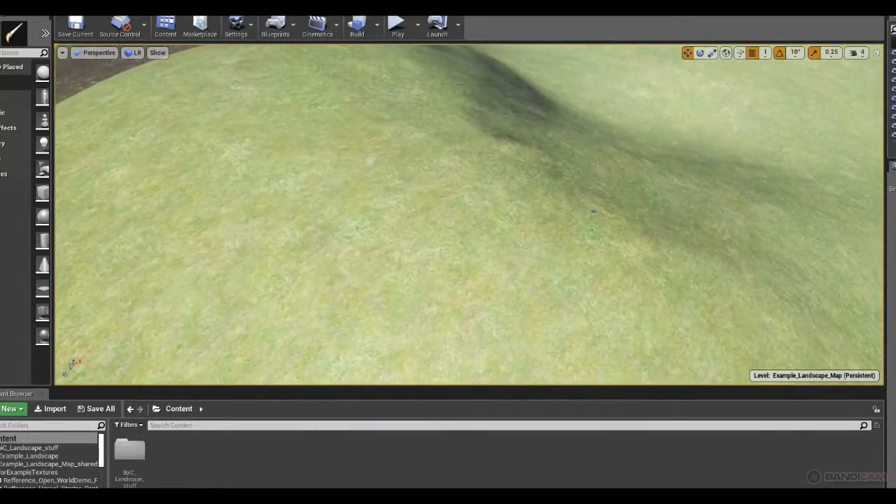
right_click_drag(519, 184, 548, 170)
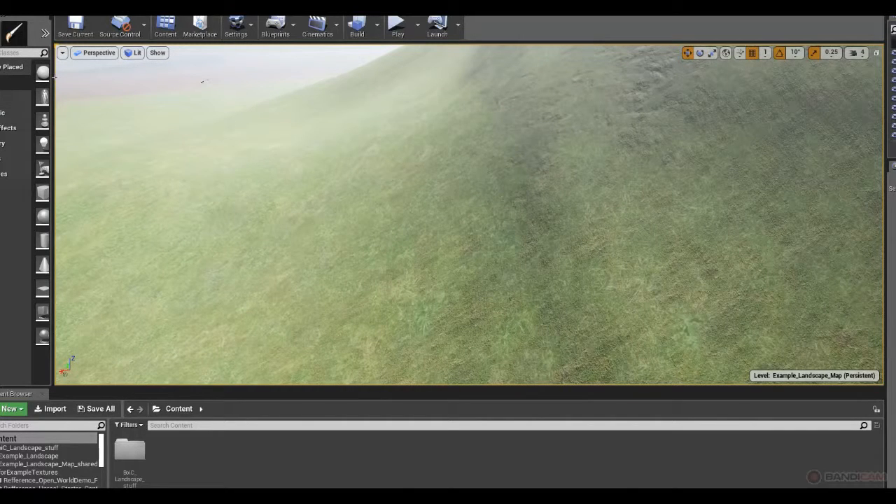
Widen the modes area, switch to Landscape mode and activate the component Selection tool for managing the landscape.
left_click_drag(53, 77, 146, 76)
left_click(41, 33)
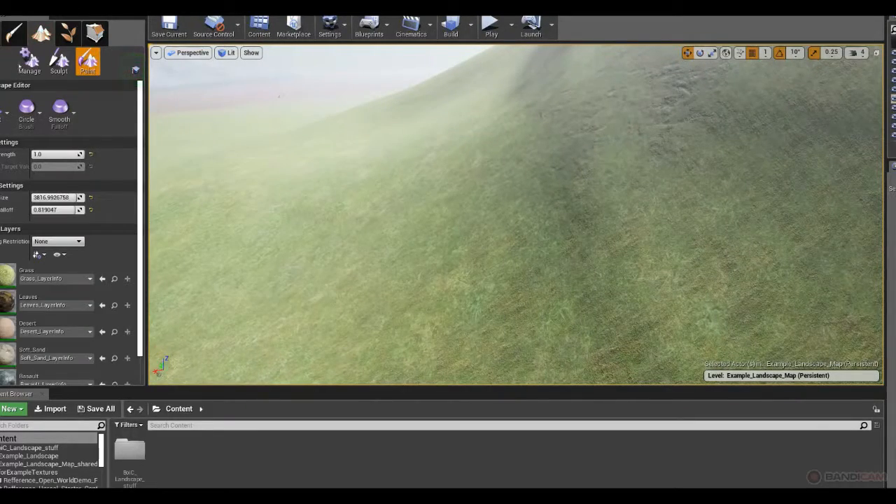
left_click(28, 62)
left_click(7, 115)
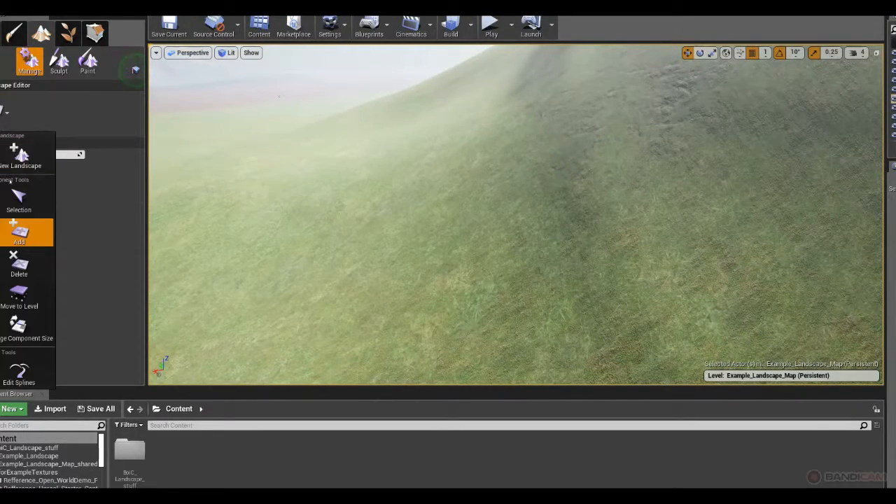
left_click(49, 202)
left_click(320, 187)
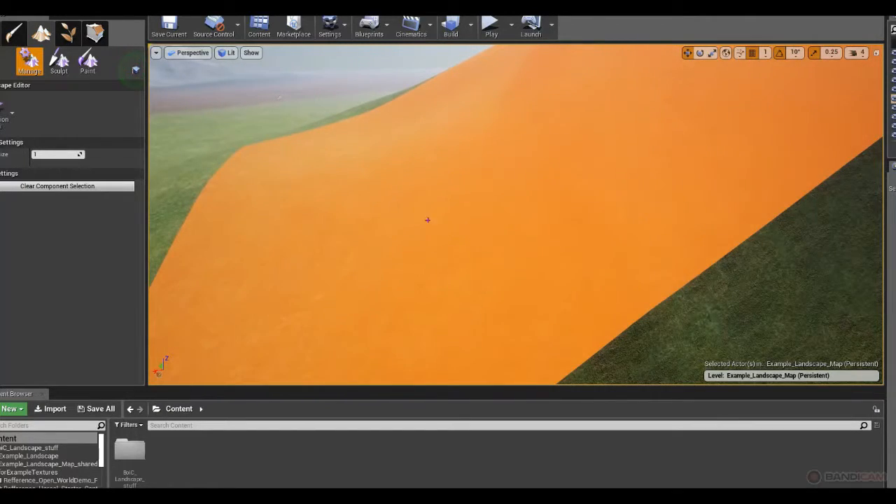
Highlight individual landscape components across the grassy hills and surrounding ground to examine their extents and textures, and leave Landscape mode.
right_click_drag(571, 152, 528, 154)
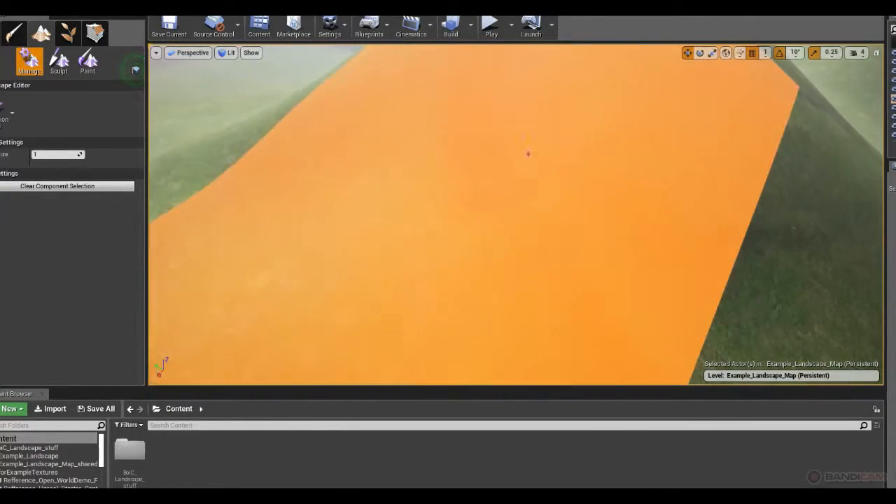
right_click_drag(595, 219, 600, 264)
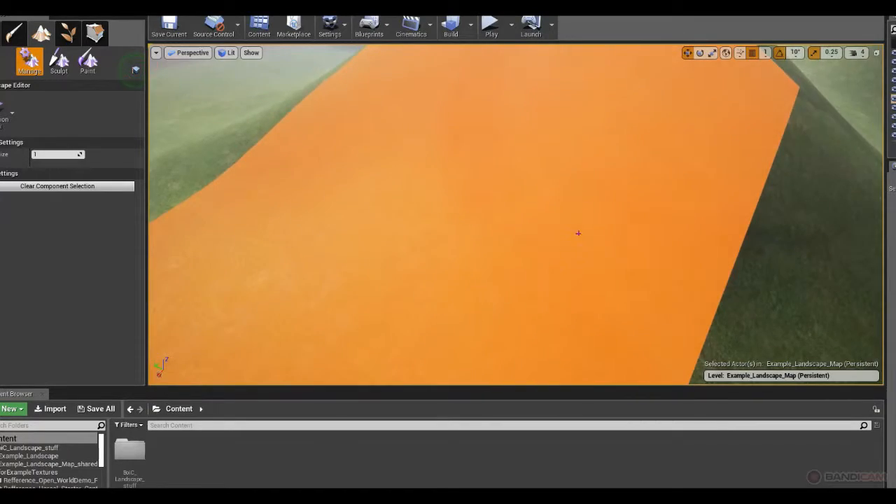
right_click_drag(579, 233, 574, 236)
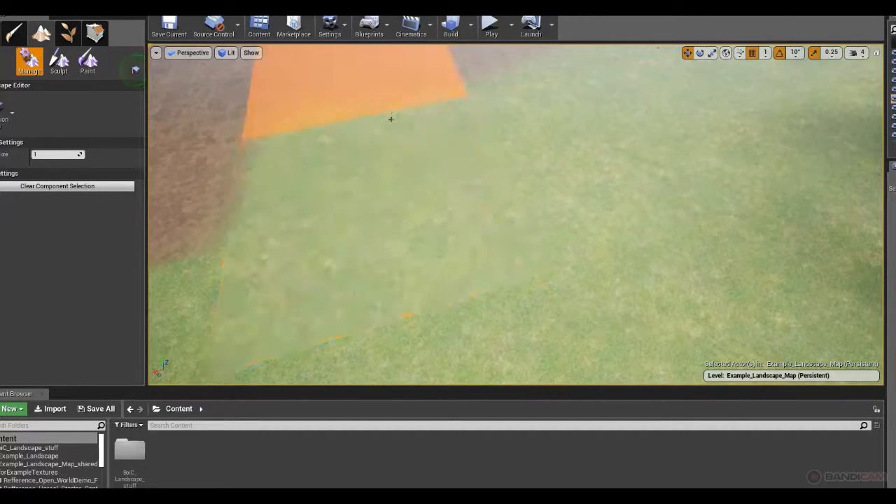
right_click_drag(570, 169, 572, 168)
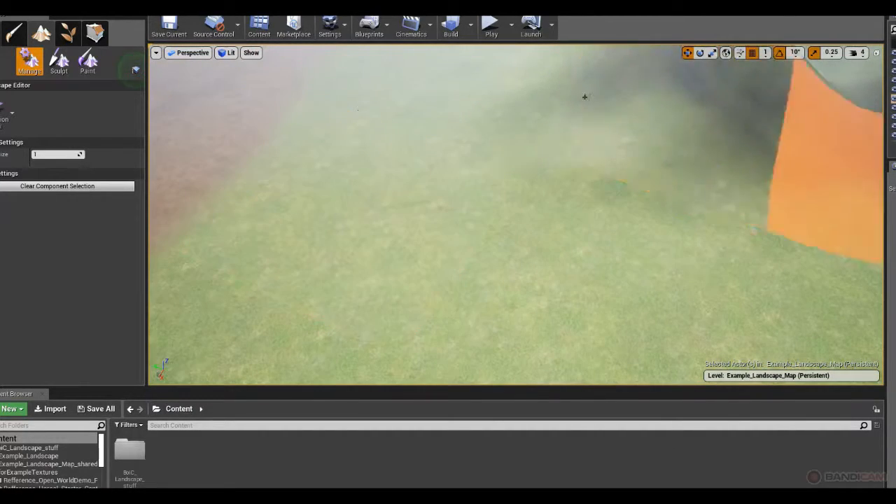
right_click_drag(751, 137, 729, 125)
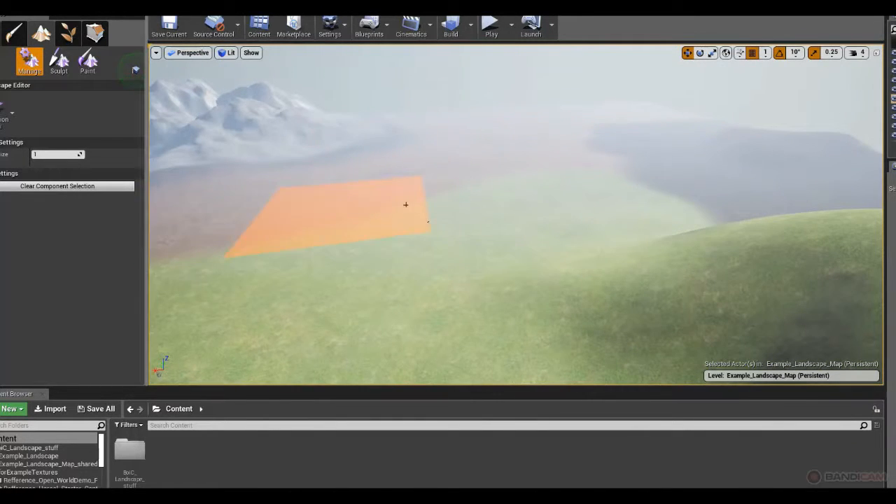
right_click_drag(406, 203, 435, 203)
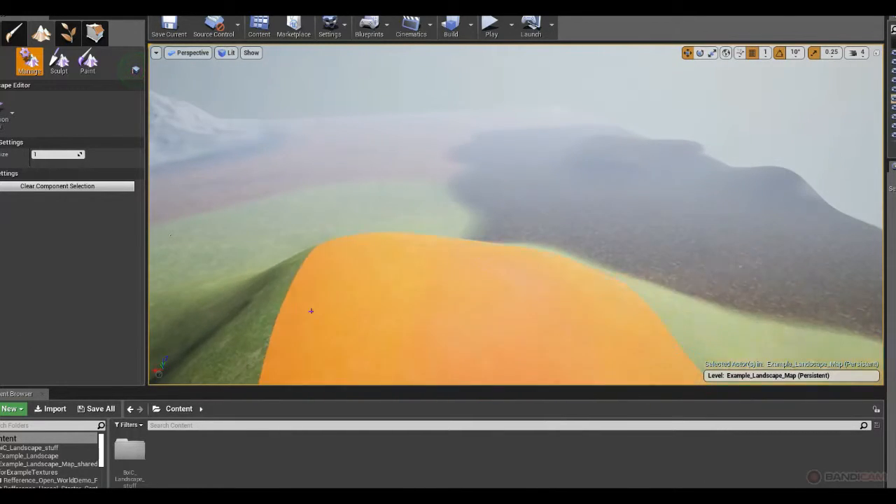
right_click_drag(620, 242, 623, 244)
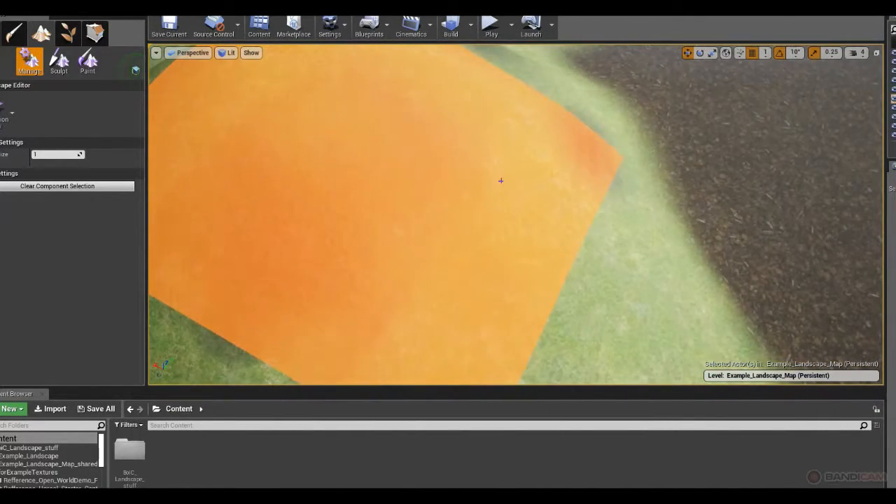
right_click_drag(482, 228, 476, 225)
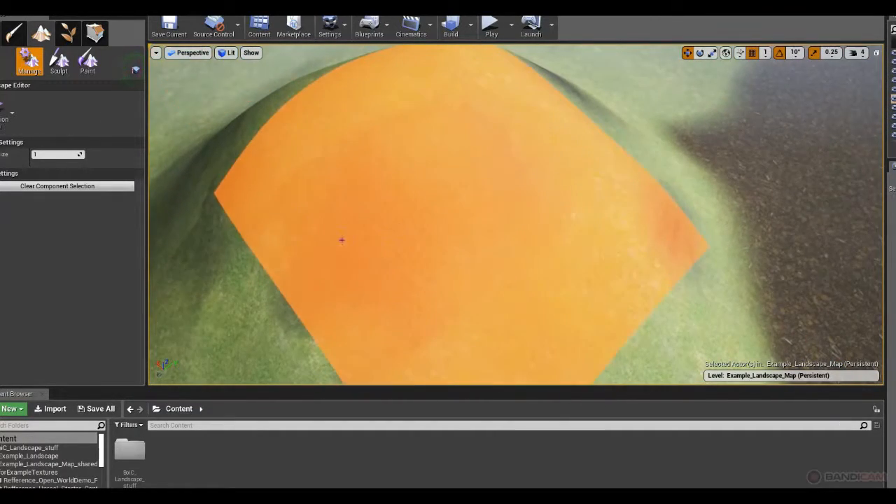
right_click_drag(556, 155, 532, 166)
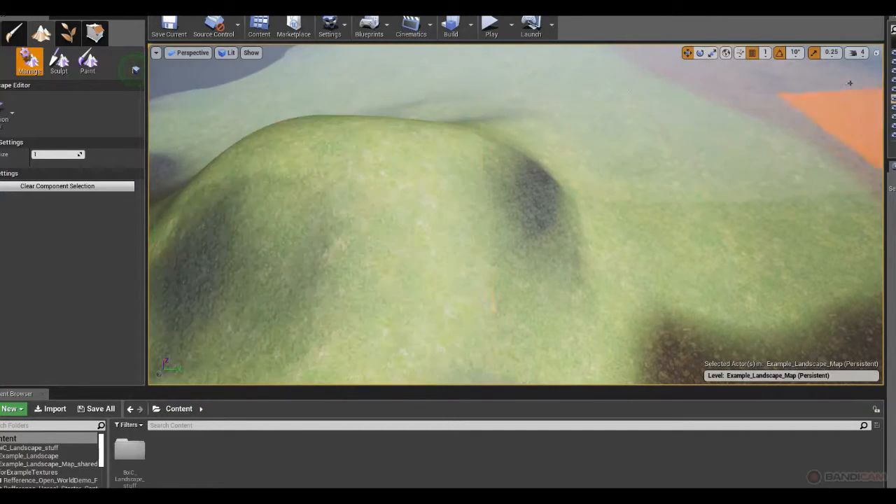
right_click_drag(489, 153, 488, 152)
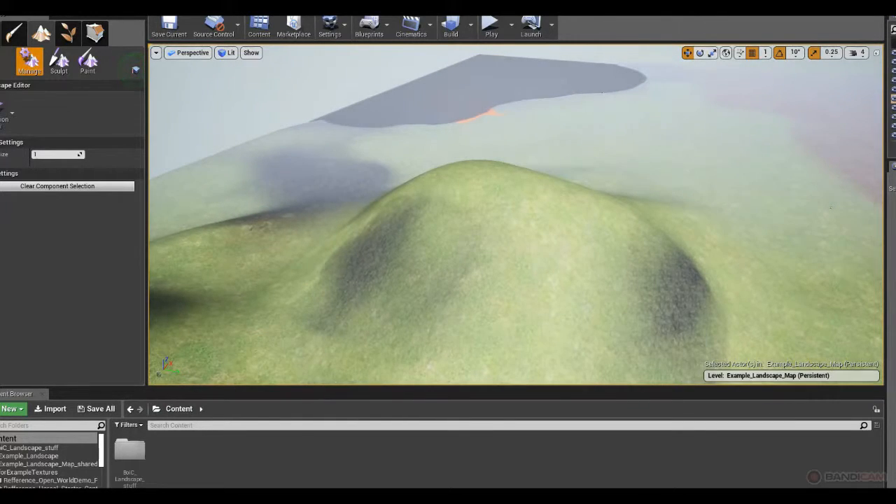
left_click(1, 33)
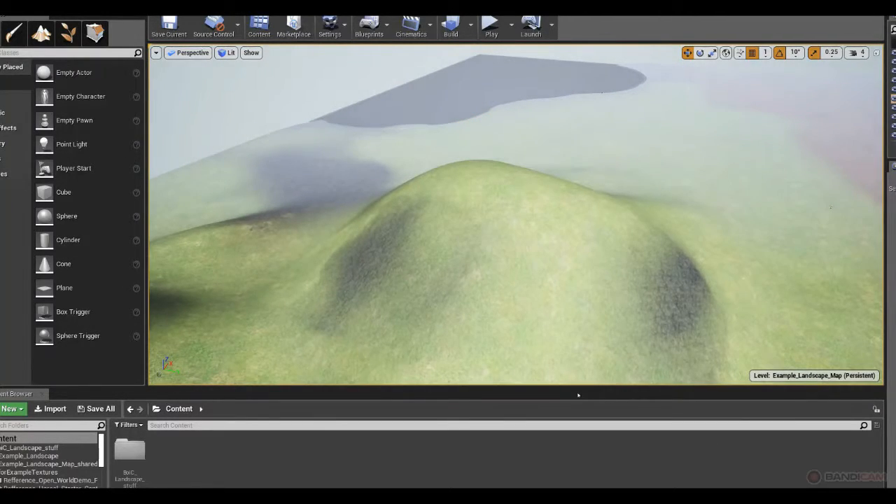
Enlarge the asset browsing area and view the Example_Landscape and Example_Landscape_Map_sharedassets folders inside BoiC_Landscape_stuff.
left_click_drag(577, 392, 574, 261)
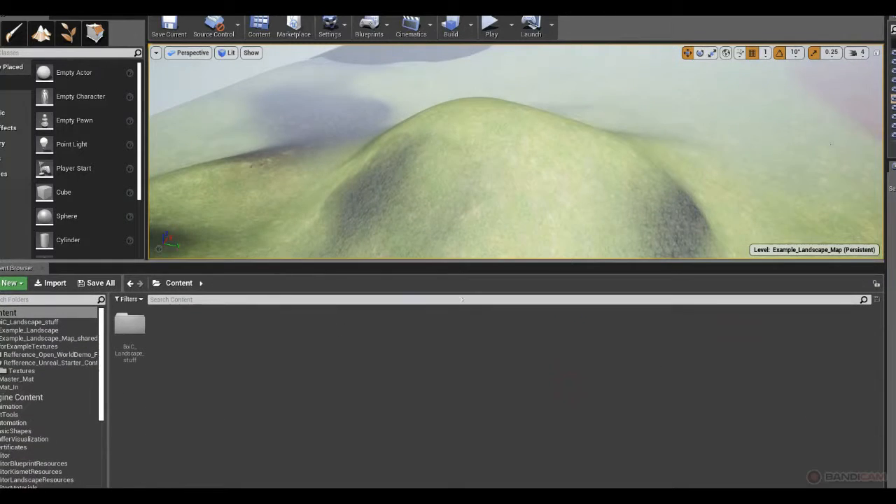
double_click(135, 322)
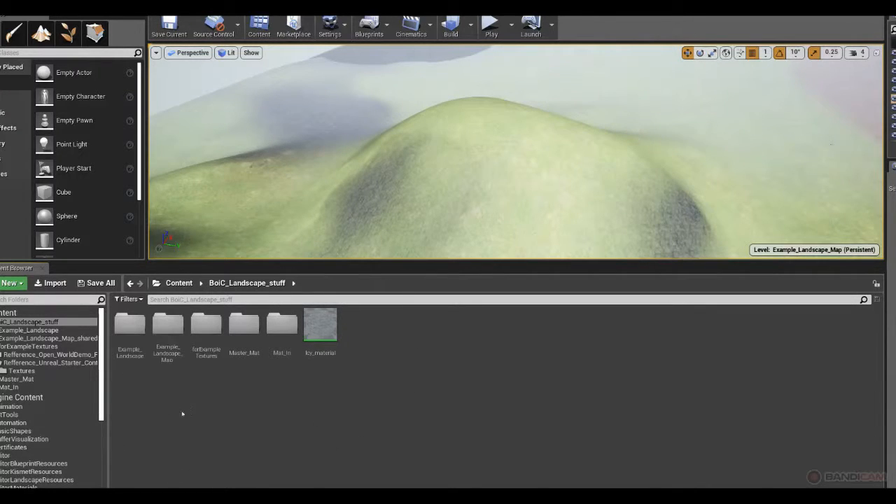
double_click(134, 342)
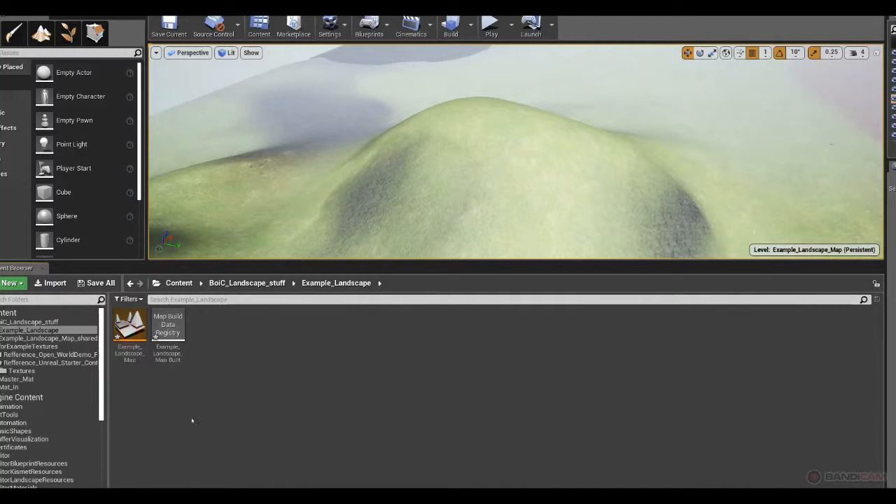
left_click(247, 283)
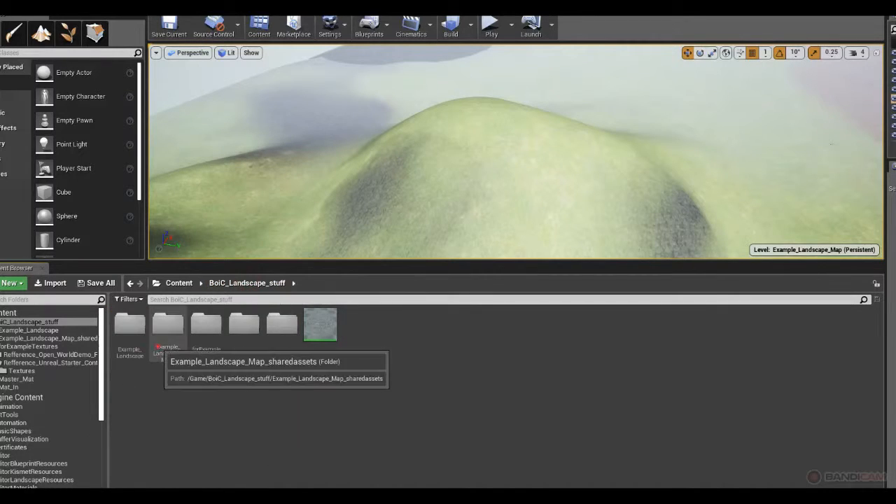
double_click(320, 324)
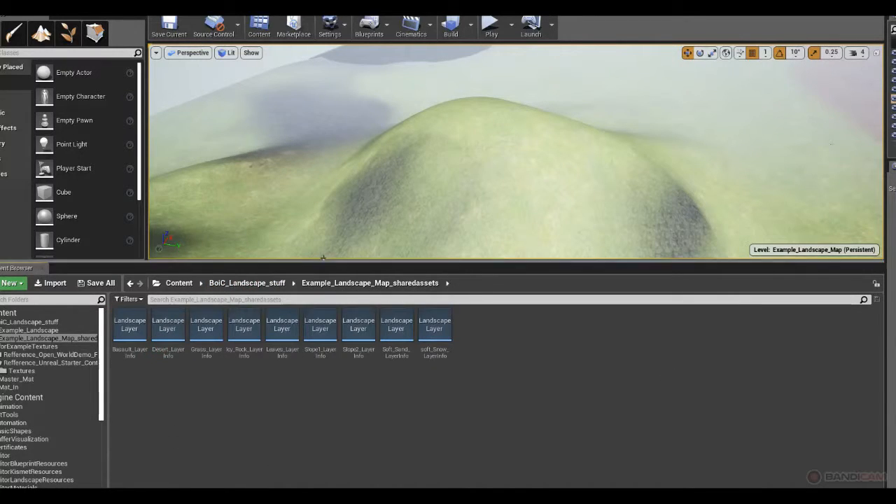
left_click(247, 283)
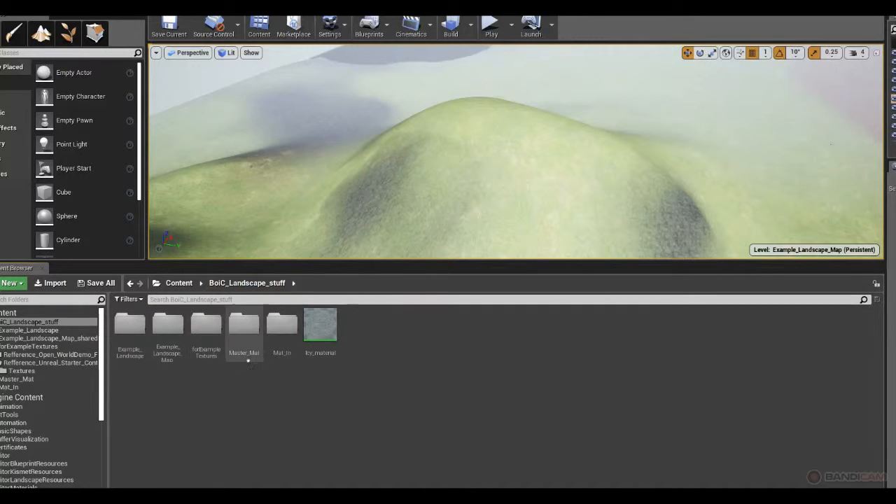
View the textures in forExampleTextures, covering the Refference_Open_WorldDemo_Free folder and the Textures folder of Refference_Unreal_Starter_Content_Free.
double_click(210, 333)
double_click(129, 329)
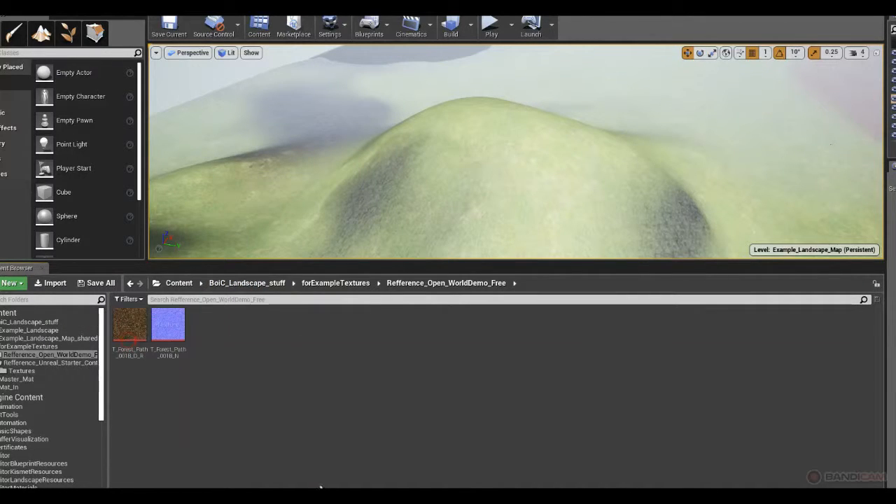
left_click(342, 283)
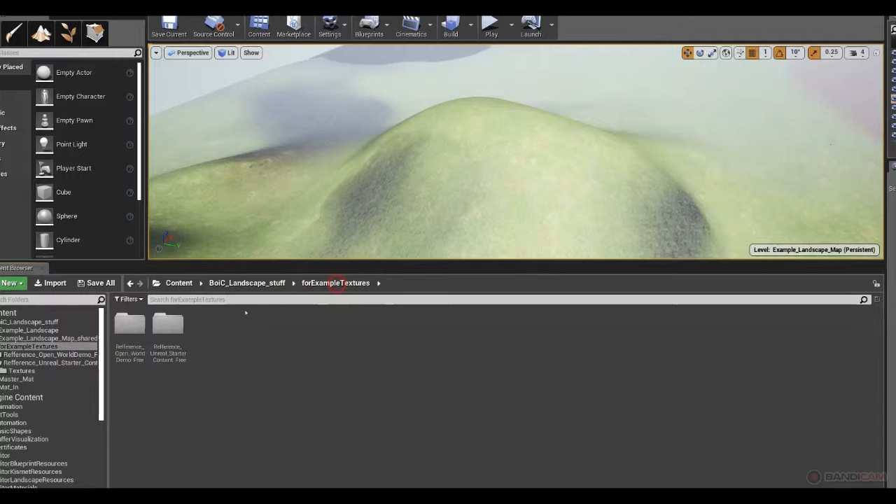
double_click(169, 325)
double_click(131, 326)
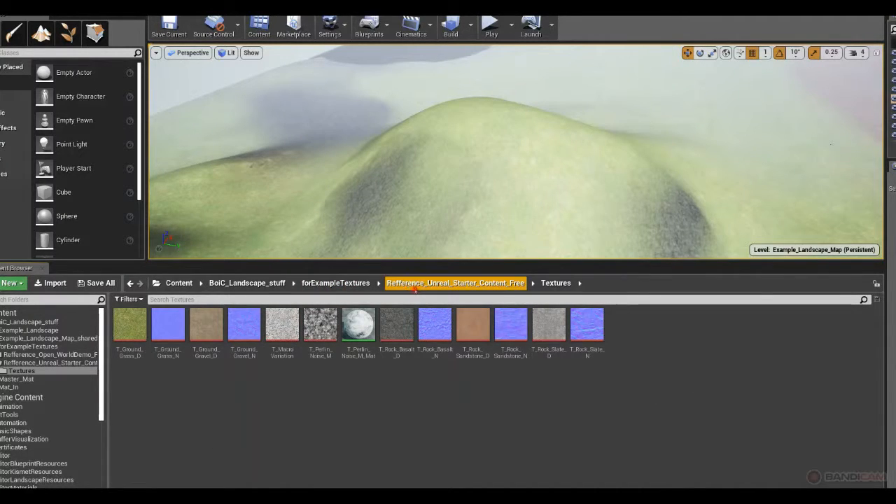
Return to BoiC_Landscape_stuff, open the BoiC_Landscape material from the Master_Mat folder and maximize the material editor window.
left_click(441, 283)
left_click(336, 283)
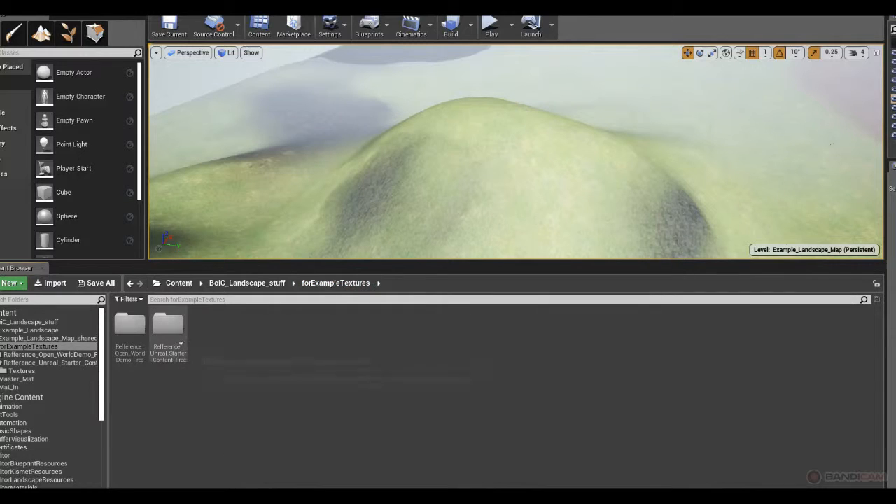
left_click(259, 283)
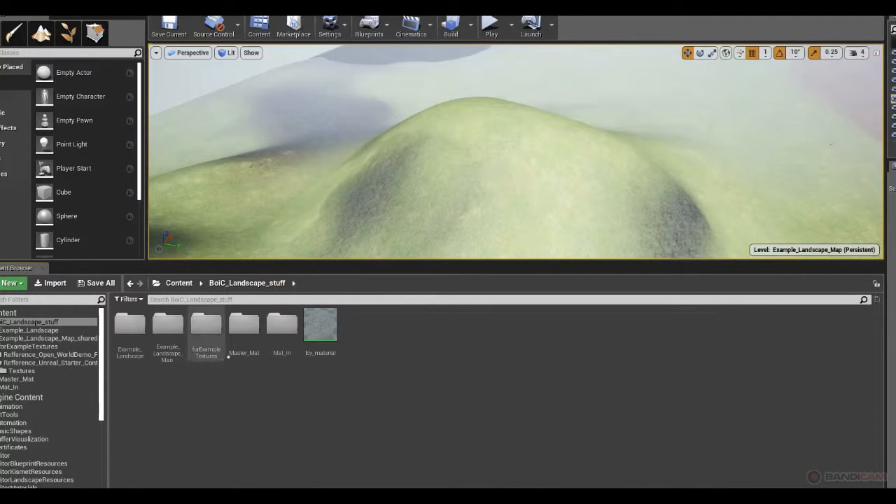
left_click(256, 332)
double_click(256, 332)
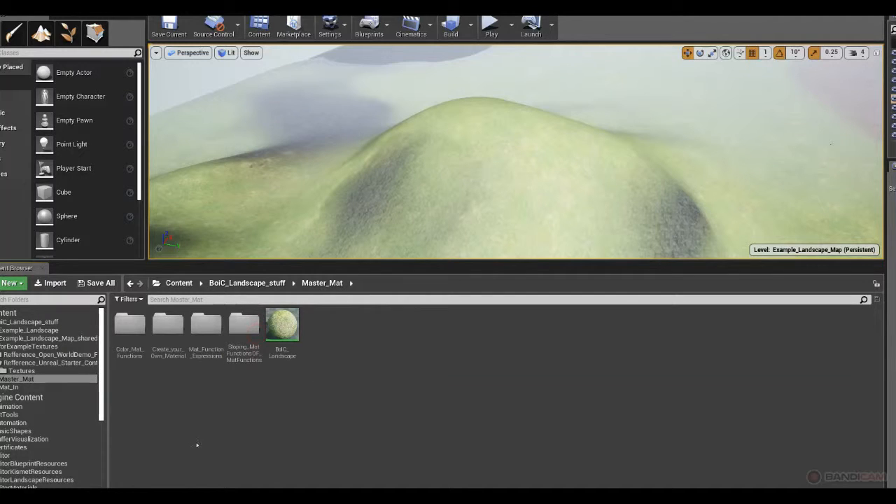
double_click(282, 326)
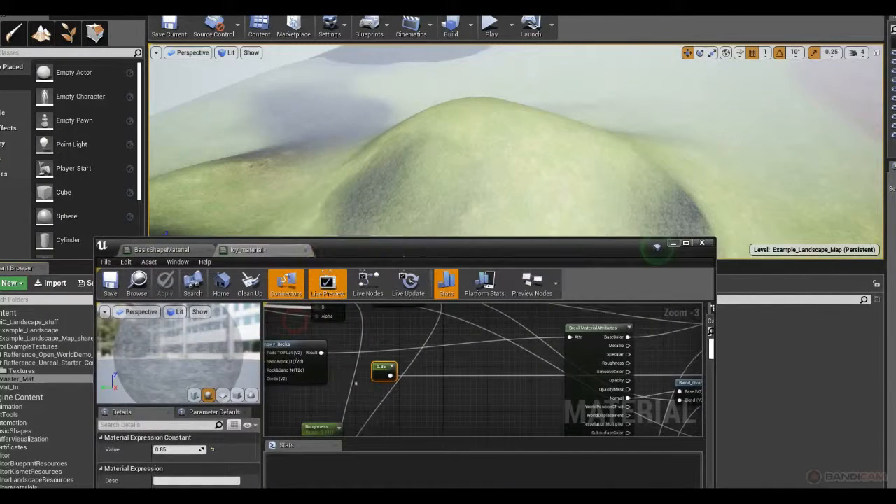
left_click_drag(657, 247, 734, 162)
left_click(765, 159)
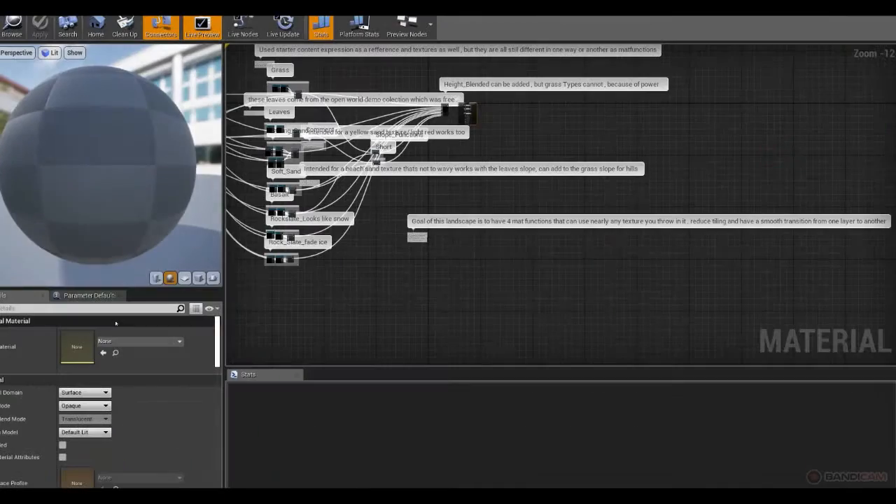
Examine the overall material graph, including the Read this note, the texture coordinate groups and the layer groups wired towards the output.
right_click_drag(535, 136, 630, 172)
scroll(432, 77, "down", 5)
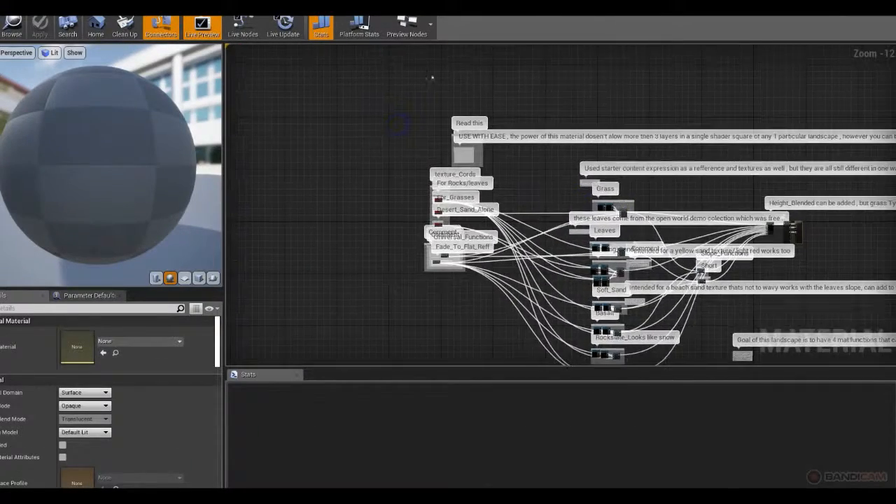
scroll(450, 122, "up", 3)
scroll(617, 287, "down", 5)
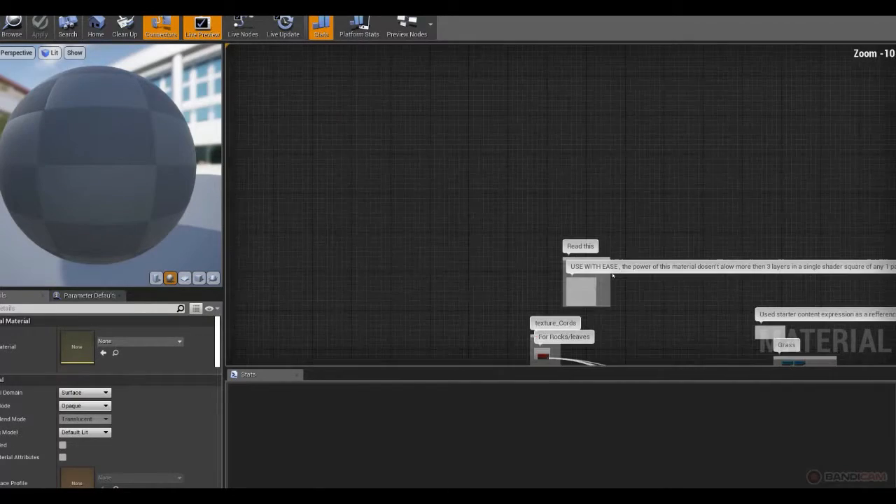
right_click_drag(627, 292, 550, 143)
scroll(550, 143, "up", 3)
right_click_drag(601, 237, 392, 102)
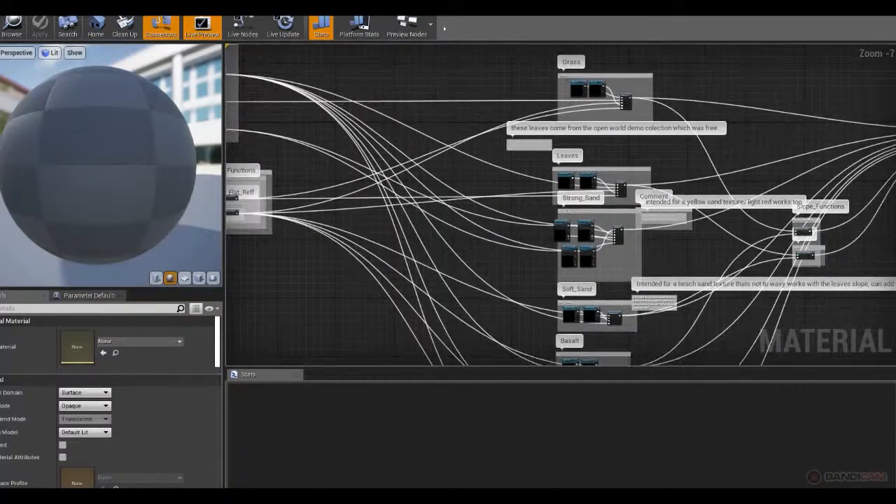
right_click_drag(565, 182, 495, 86)
scroll(548, 87, "down", 5)
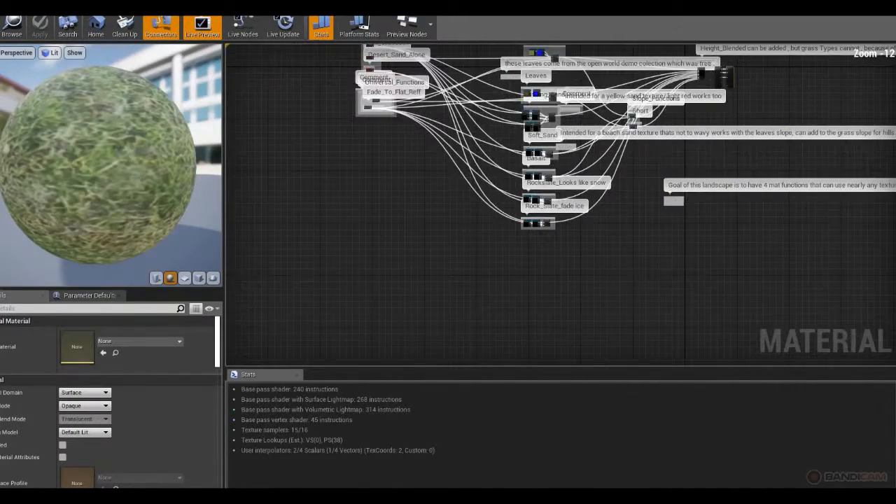
Inspect the layer groups from Rock_Slate_fade ice up to Strong_Sand, Leaves and Grass, with their texture samples and function nodes.
scroll(596, 242, "up", 6)
scroll(502, 170, "up", 5)
scroll(507, 136, "down", 4)
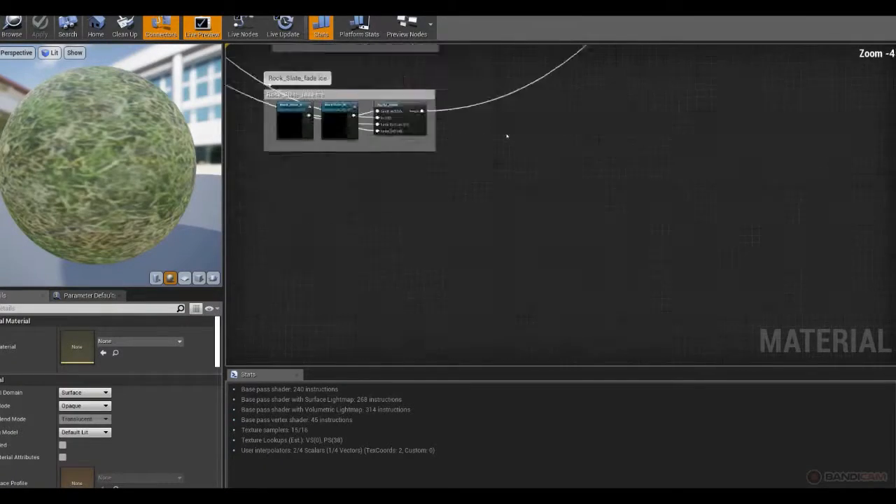
right_click_drag(539, 128, 580, 198)
right_click_drag(543, 78, 445, 387)
right_click_drag(474, 120, 502, 266)
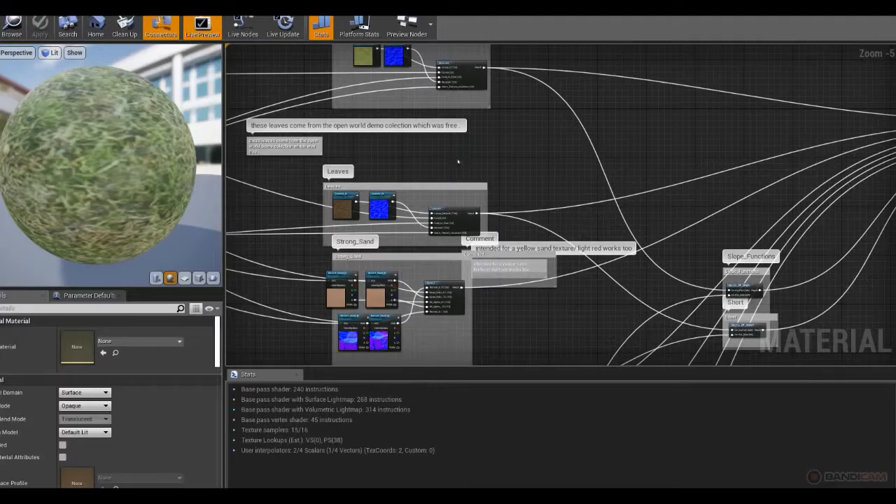
right_click_drag(458, 162, 458, 308)
right_click_drag(587, 318, 408, 140)
Examine the Slope_Functions and Short groups and how the layer functions feed into them and the final layer blend.
scroll(462, 151, "down", 6)
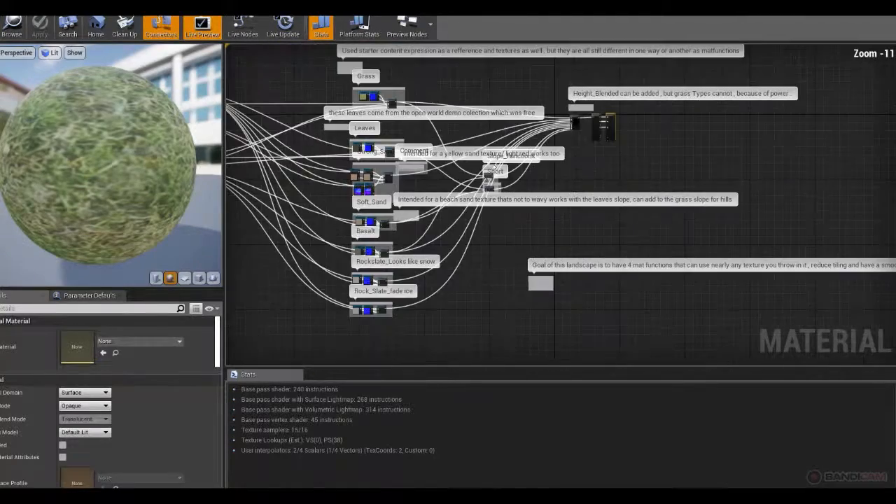
scroll(495, 180, "up", 10)
scroll(484, 191, "up", 1)
scroll(584, 180, "down", 4)
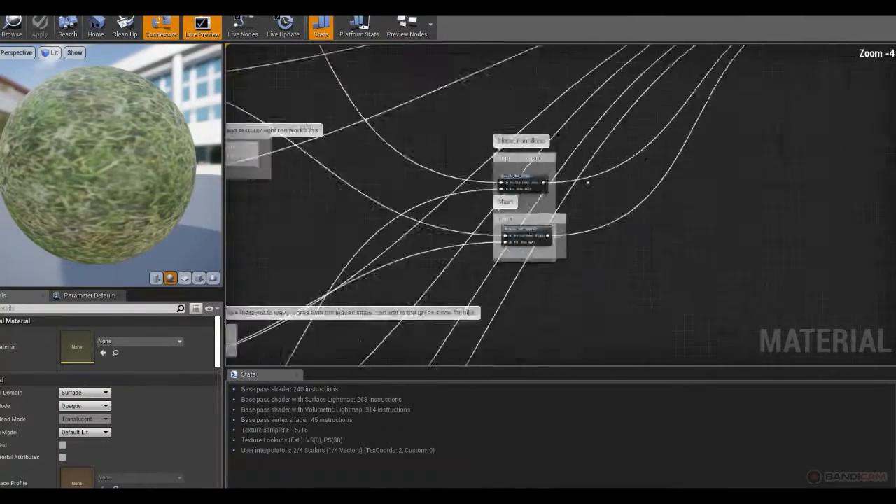
scroll(573, 179, "up", 4)
scroll(586, 200, "down", 8)
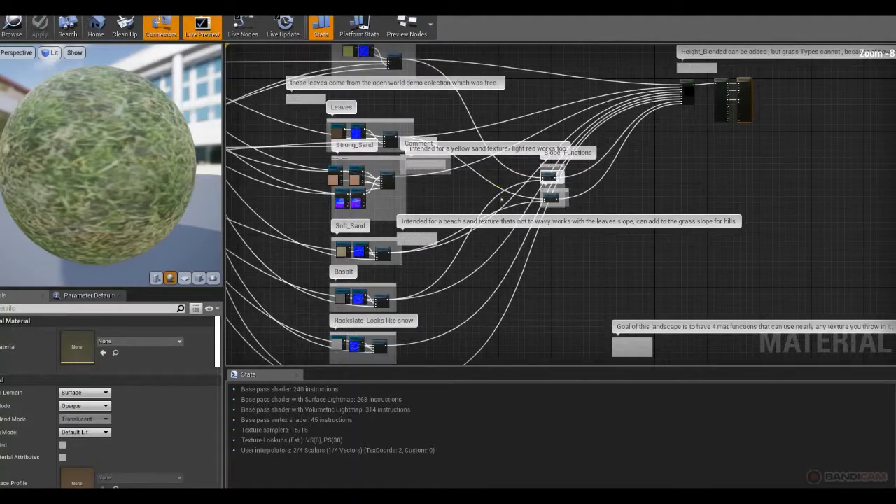
Review the Leaves, Strong_Sand, Soft_Sand, Basalt, Rockslate and Rock_Slate_fade ice groups in order, along with their usage comments.
right_click_drag(500, 193, 679, 222)
scroll(537, 218, "down", 4)
scroll(521, 210, "up", 7)
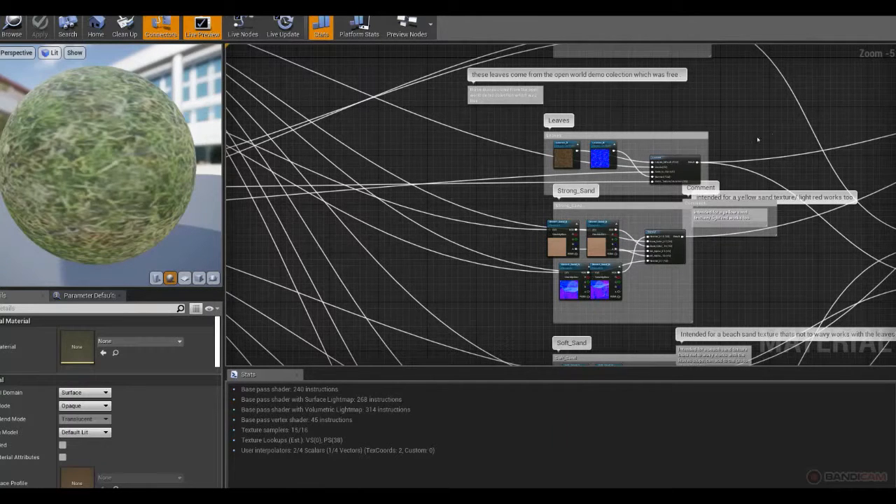
right_click_drag(718, 186, 601, 148)
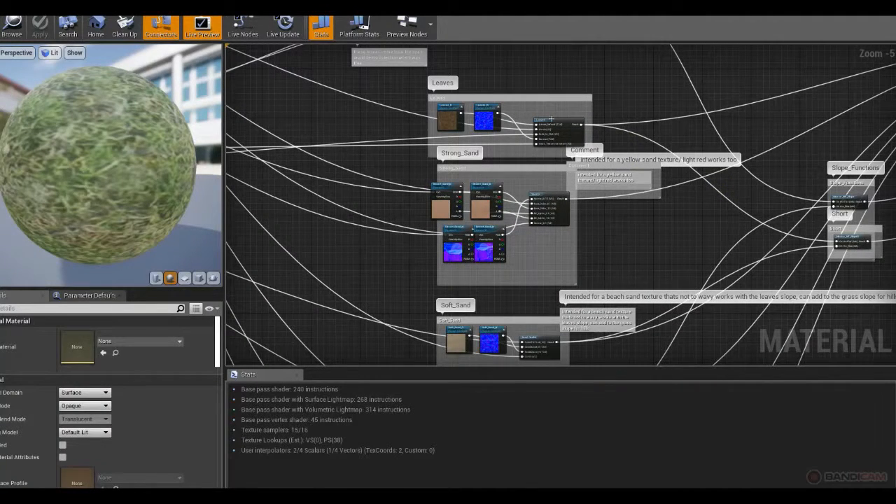
right_click_drag(478, 230, 402, 82)
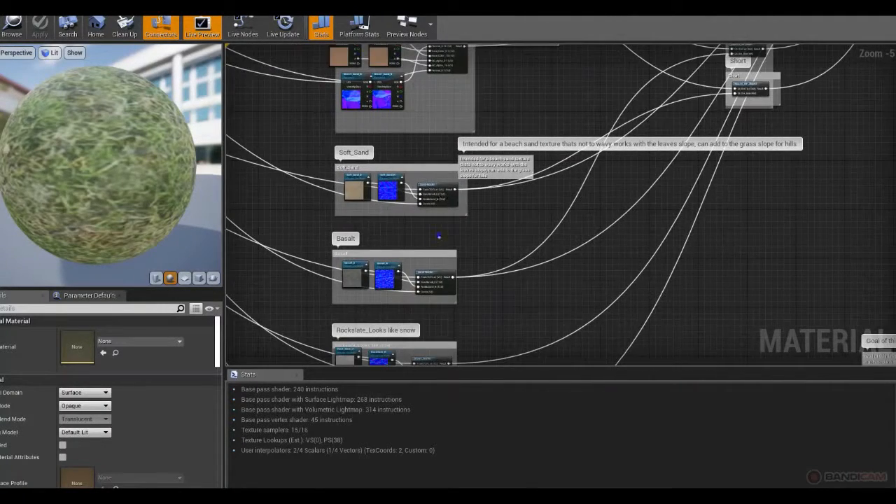
scroll(439, 237, "down", 7)
scroll(467, 119, "up", 8)
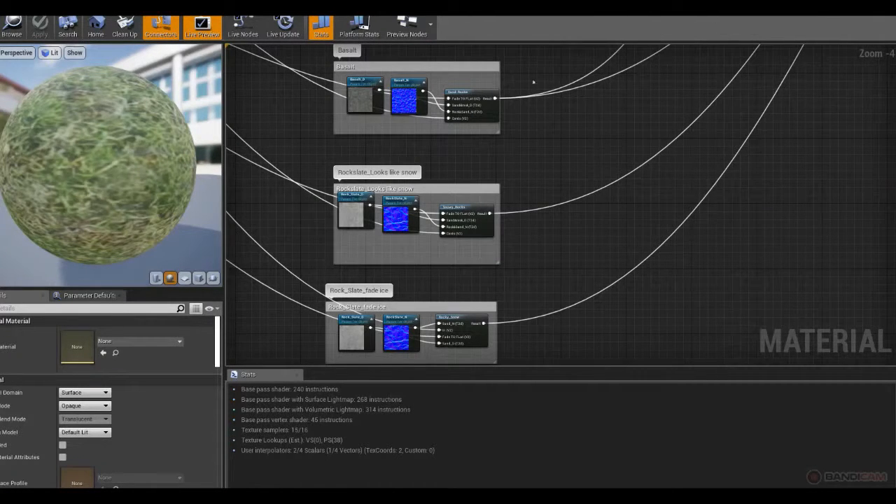
scroll(590, 170, "down", 5)
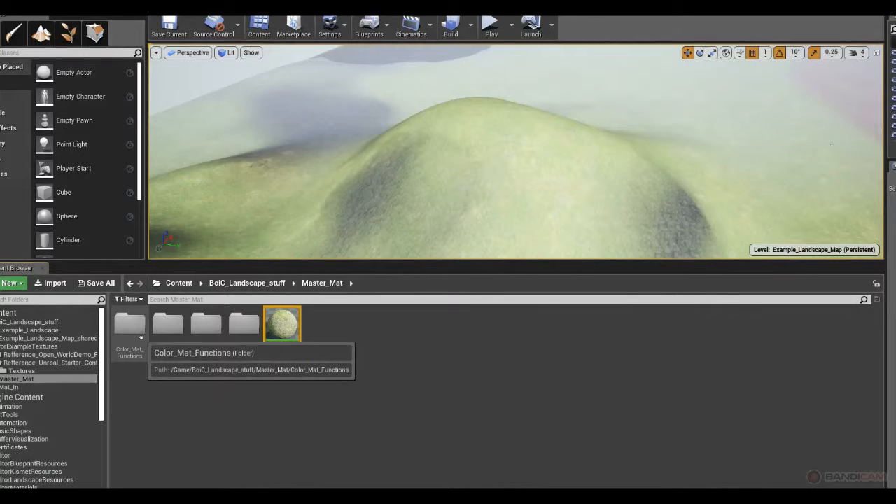
View the material functions in the Bulk_Functions and Master_Slope_Function folders of Color_Mat_Functions, and return to Master_Mat.
left_click(133, 328)
double_click(133, 328)
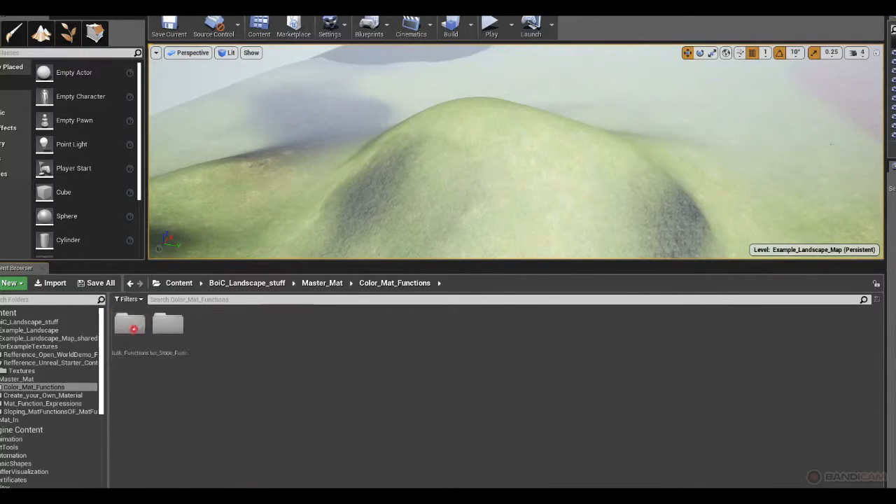
double_click(130, 325)
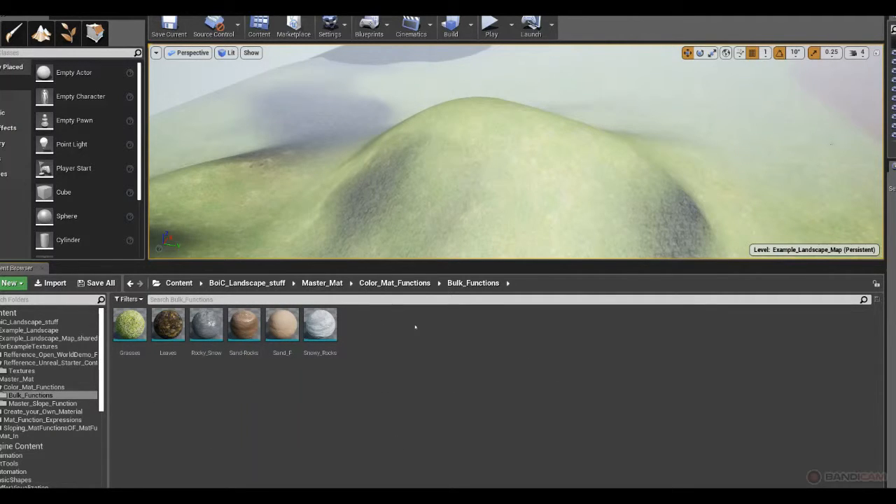
left_click(395, 283)
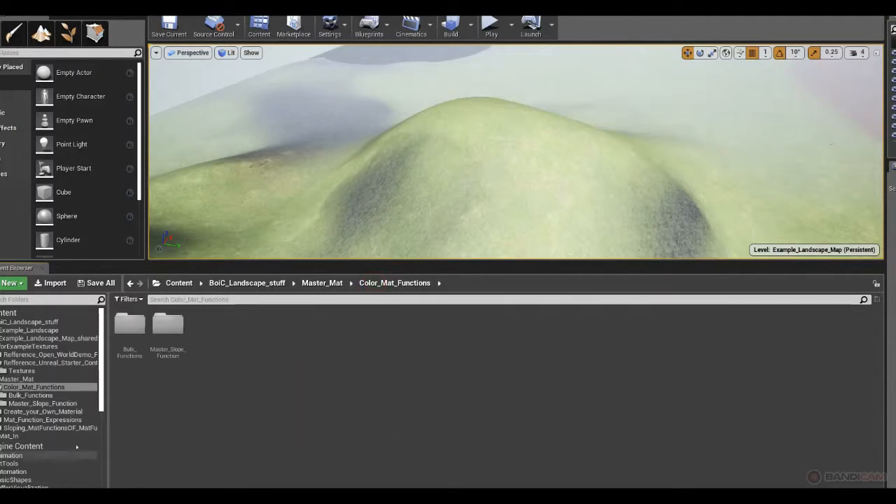
double_click(168, 326)
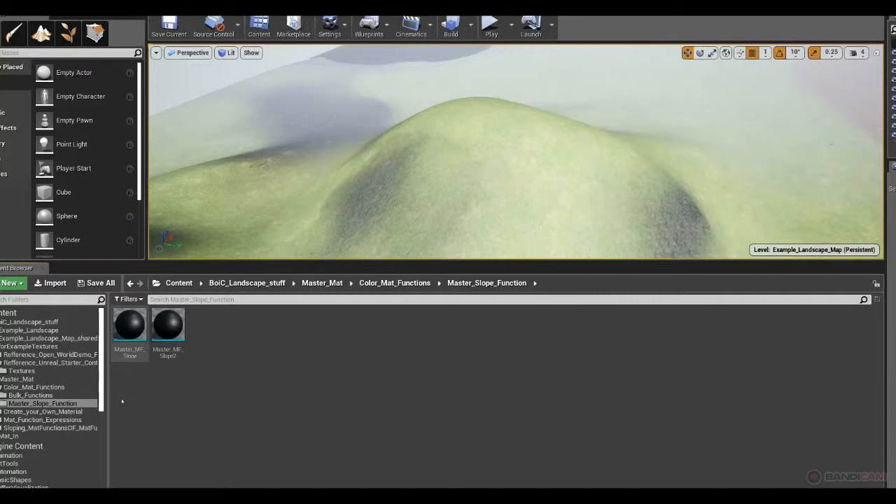
left_click(378, 283)
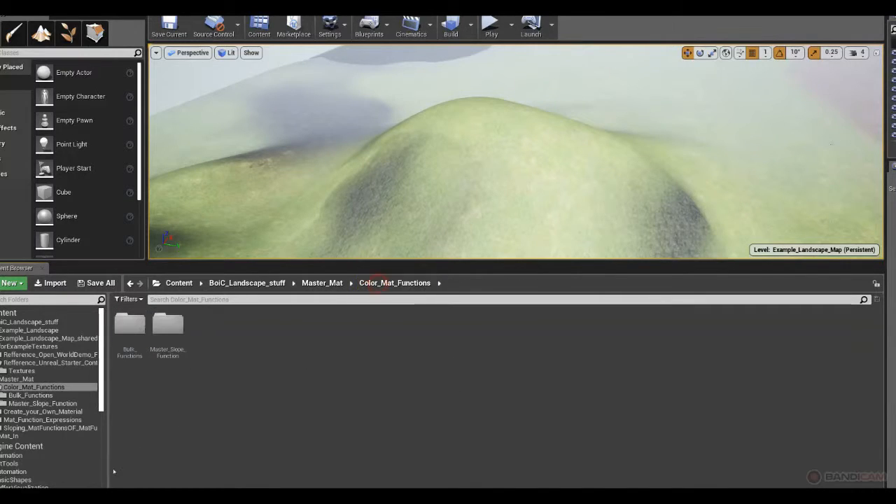
left_click(323, 283)
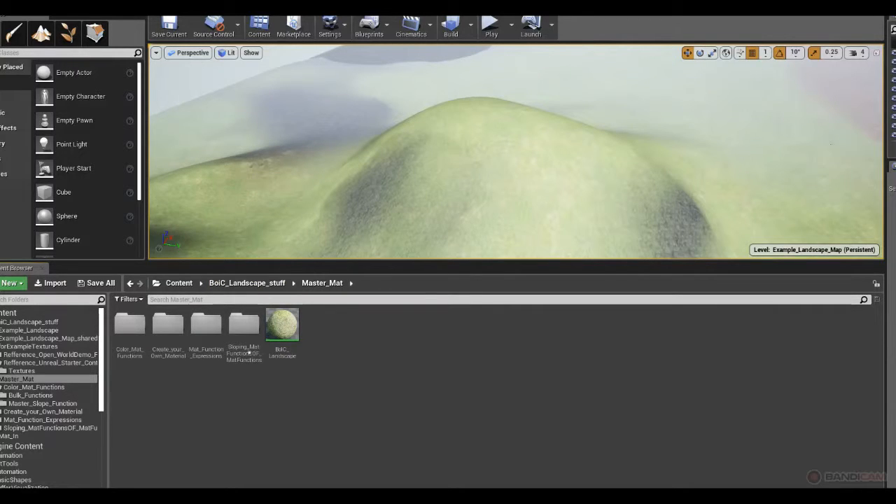
Open the BoiC_Landscape_Inst material instance from the Mat_In folder and review all its texture parameter groups.
left_click(248, 283)
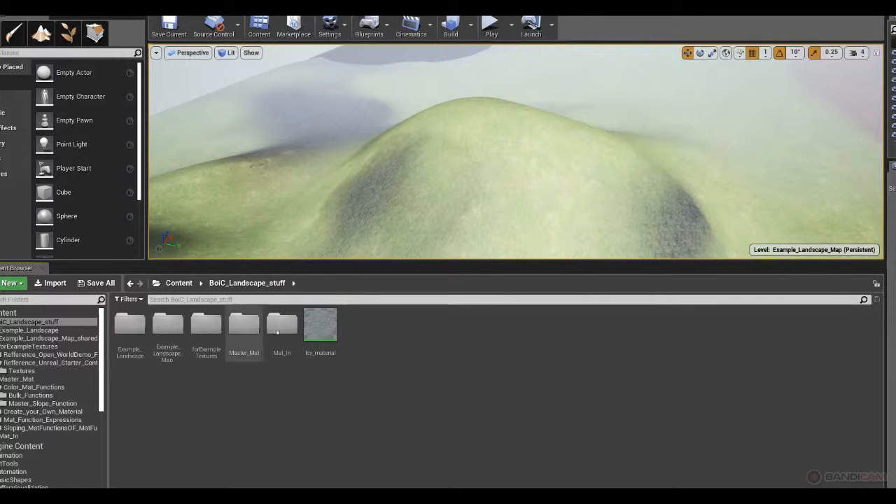
double_click(282, 324)
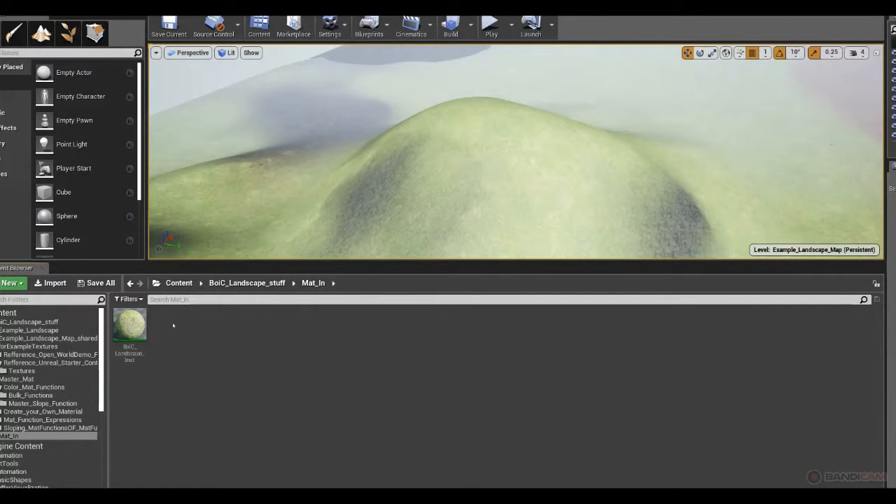
double_click(130, 324)
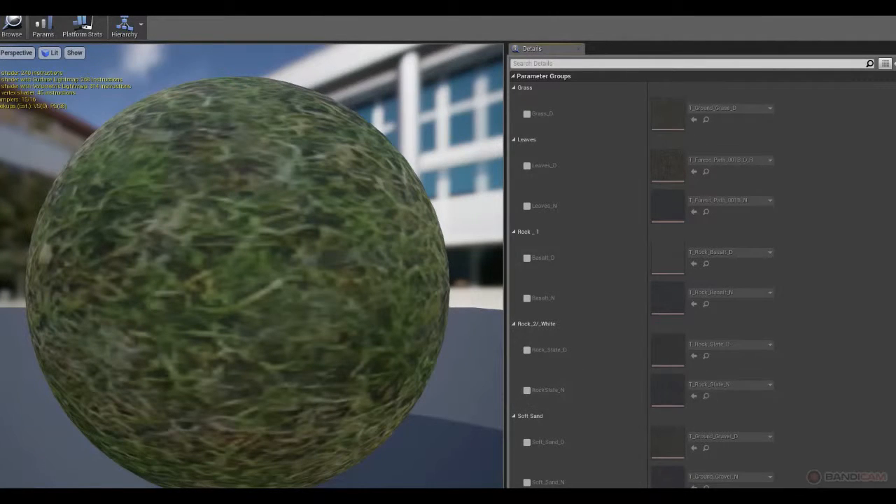
scroll(675, 414, "down", 5)
scroll(675, 413, "down", 8)
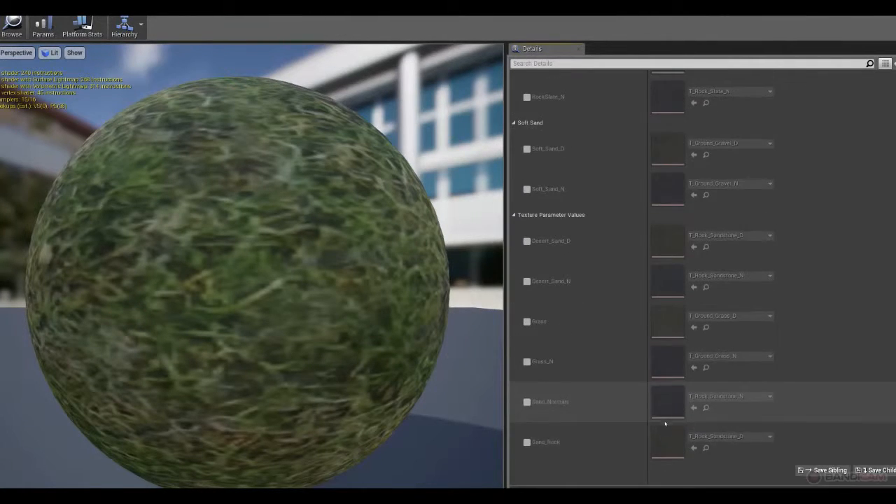
scroll(652, 403, "up", 6)
scroll(652, 403, "up", 7)
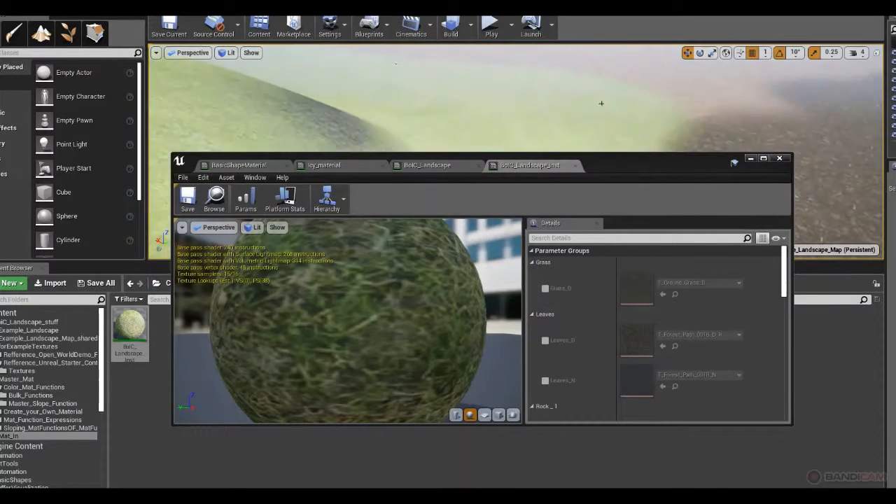
View the sandy ground of the landscape beside the repositioned instance window, and review the instance's Leaves, Rock and Soft Sand texture parameters.
right_click_drag(652, 67, 742, 67)
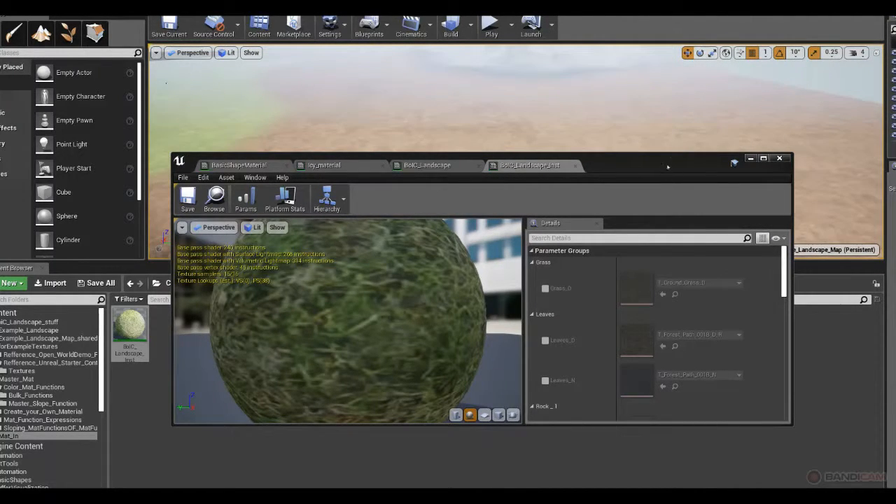
left_click_drag(668, 166, 741, 222)
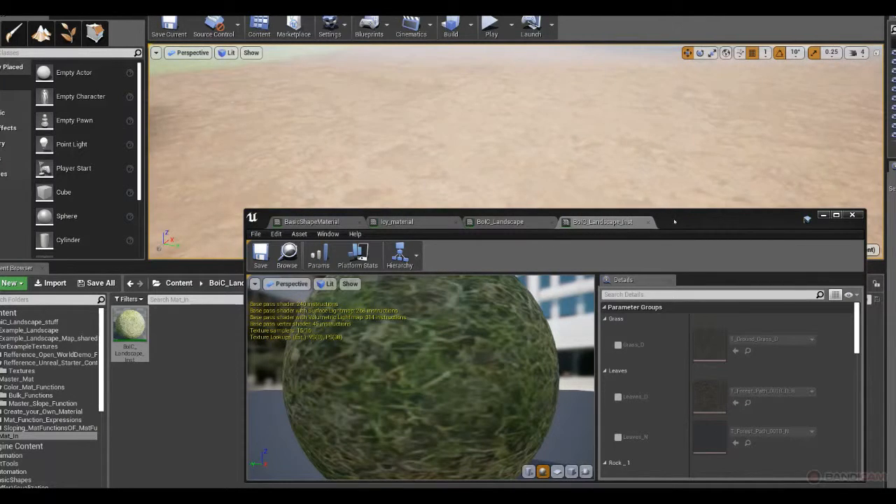
left_click_drag(674, 222, 593, 143)
scroll(652, 315, "down", 3)
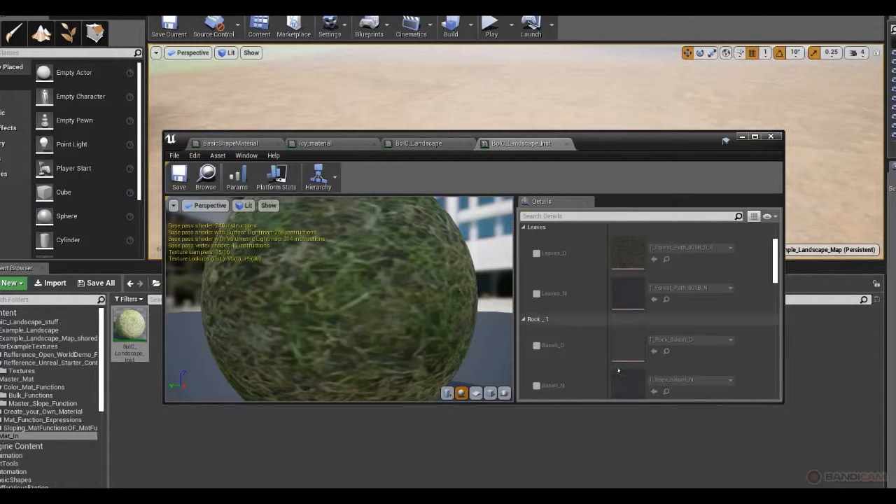
scroll(627, 392, "down", 3)
scroll(616, 365, "down", 3)
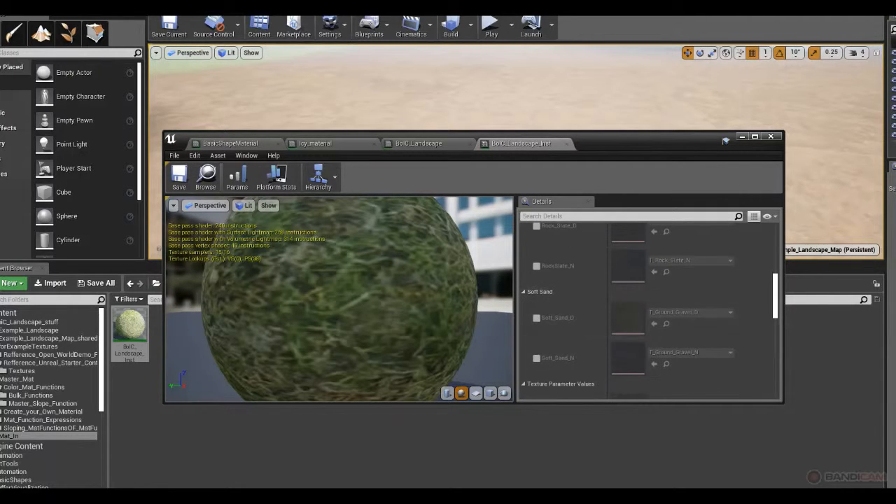
scroll(571, 308, "down", 2)
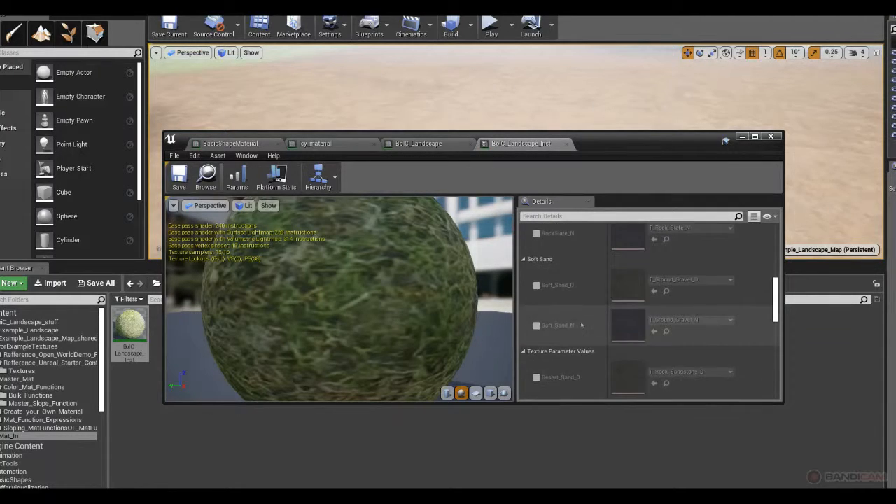
Enable the Desert_Sand_D and Desert_Sand_N overrides in the landscape instance and assign T_Ground_Gravel_D to Desert_Sand_D.
scroll(578, 323, "down", 2)
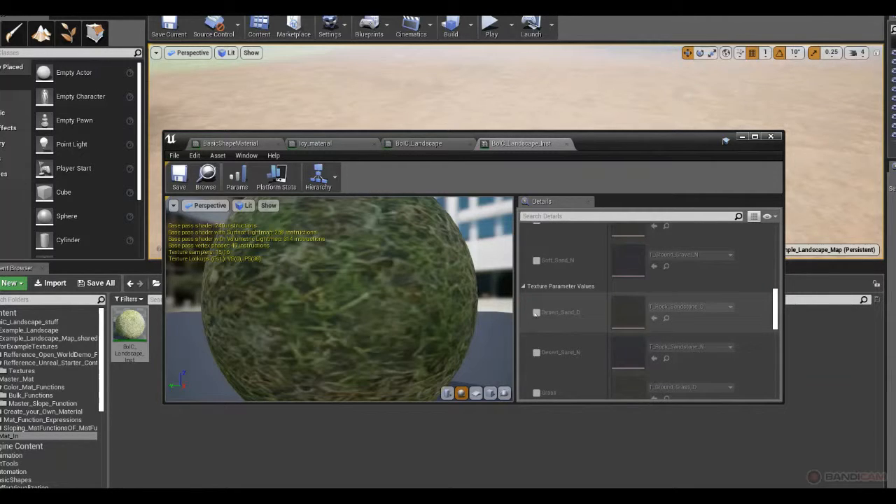
left_click(536, 312)
left_click(537, 352)
left_click(673, 307)
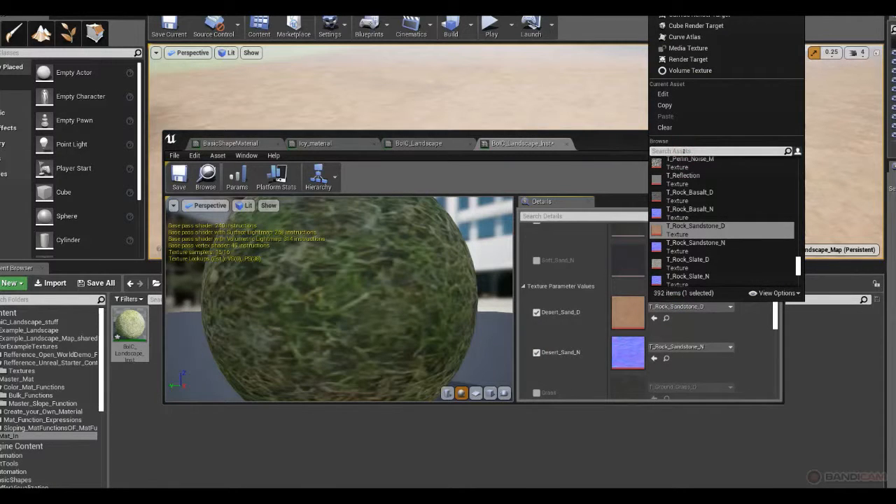
type("GRAVE")
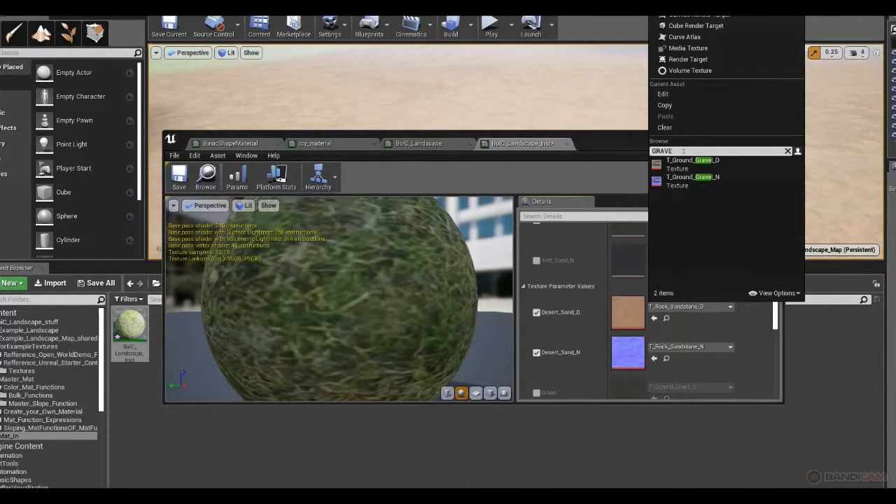
left_click(694, 161)
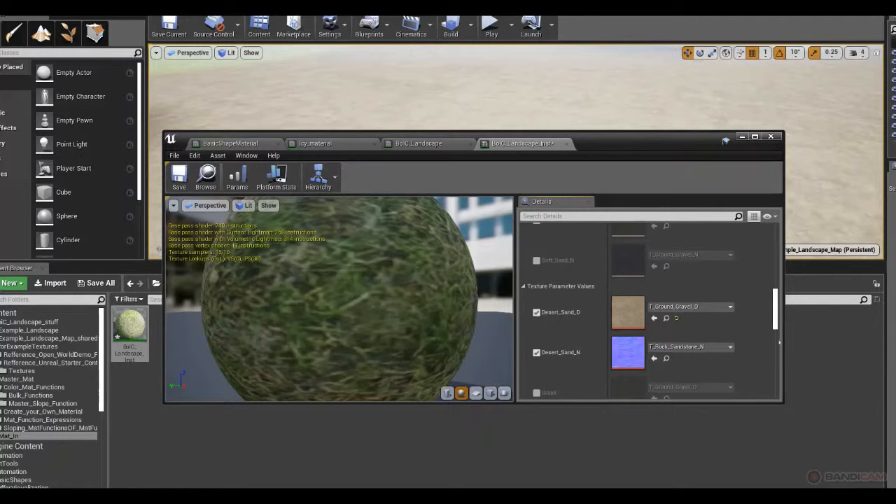
Assign the T_Ground_Gravel_N texture to Desert_Sand_N and minimize the material instance window.
left_click(690, 346)
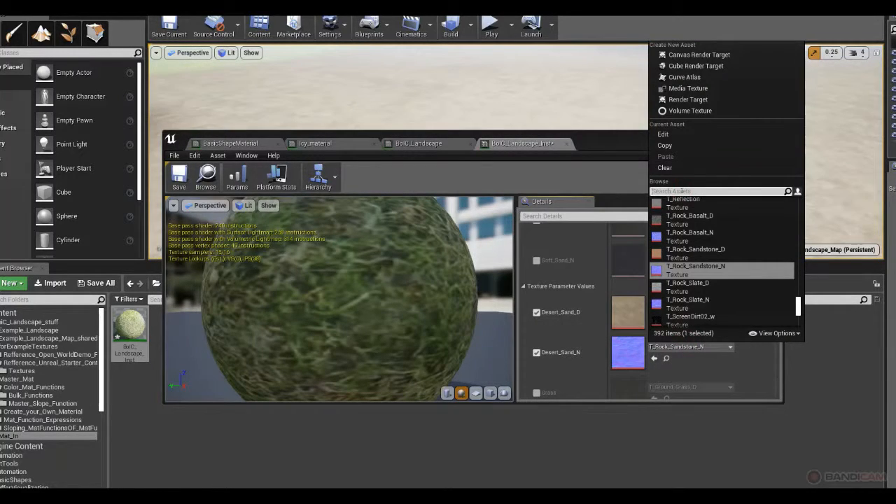
type("GRAV")
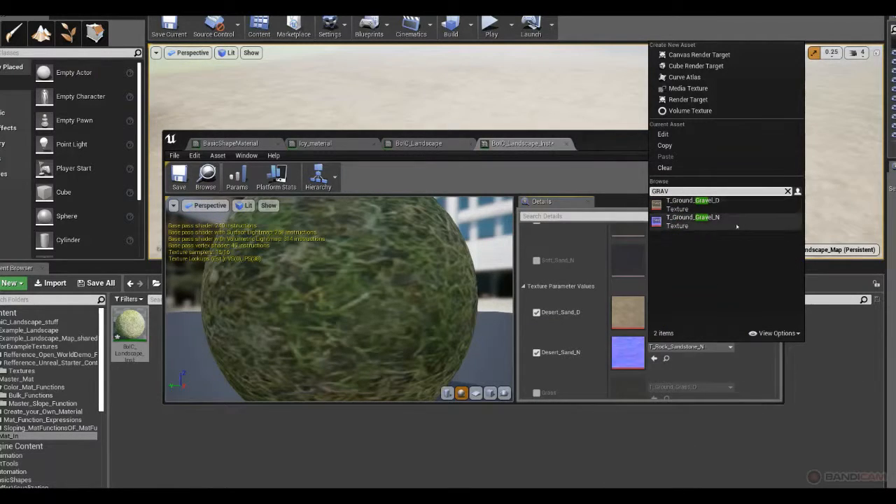
left_click(690, 222)
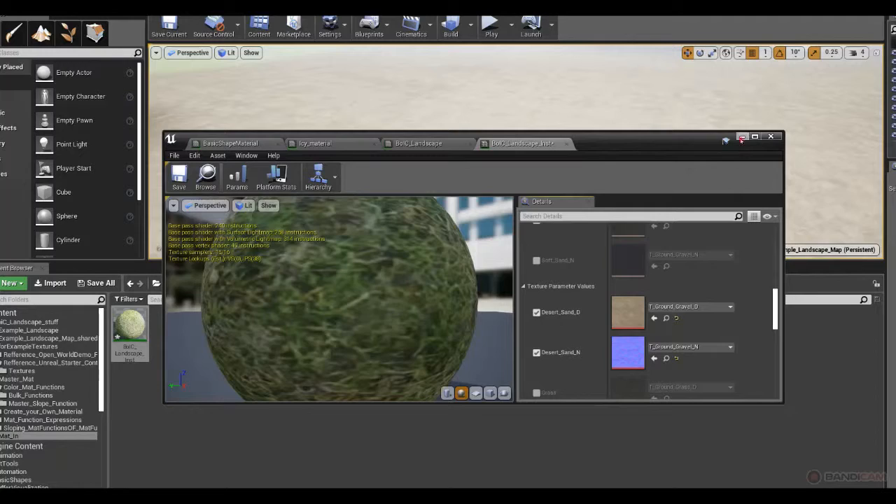
left_click(742, 138)
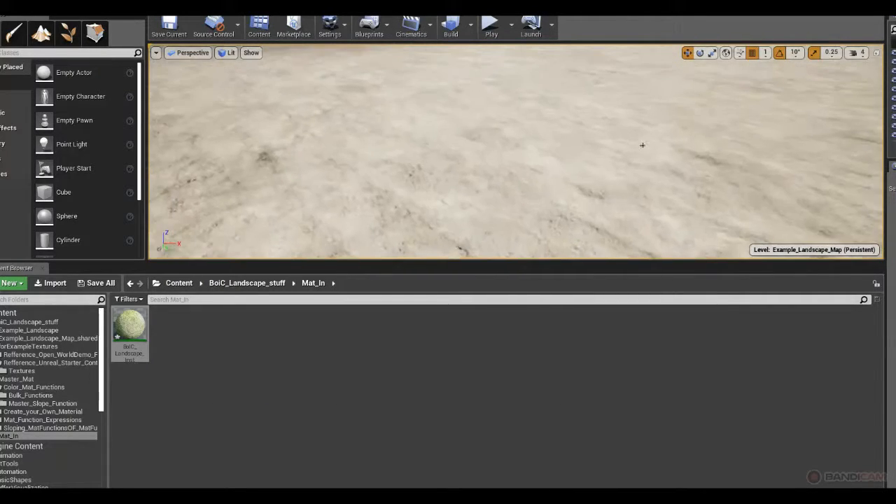
Fly over the desert area of the landscape and examine its gravel ground texture up close and from afar.
right_click_drag(643, 145, 561, 97)
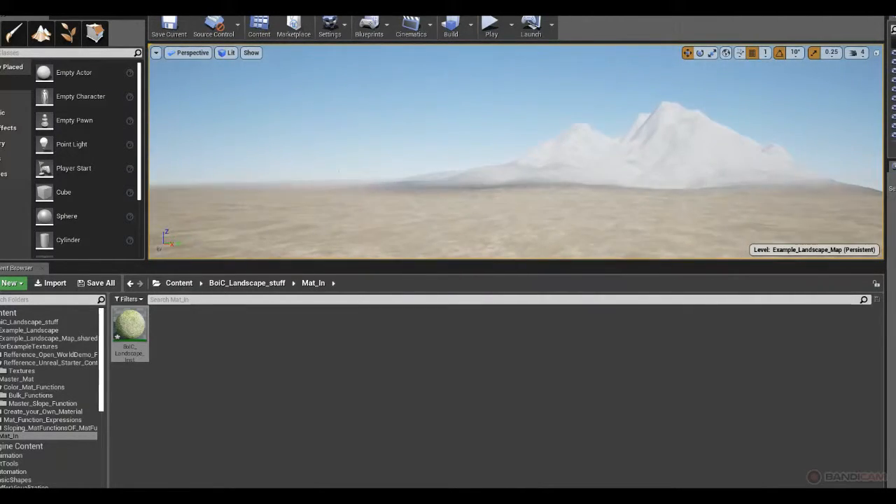
right_click_drag(483, 182, 482, 182)
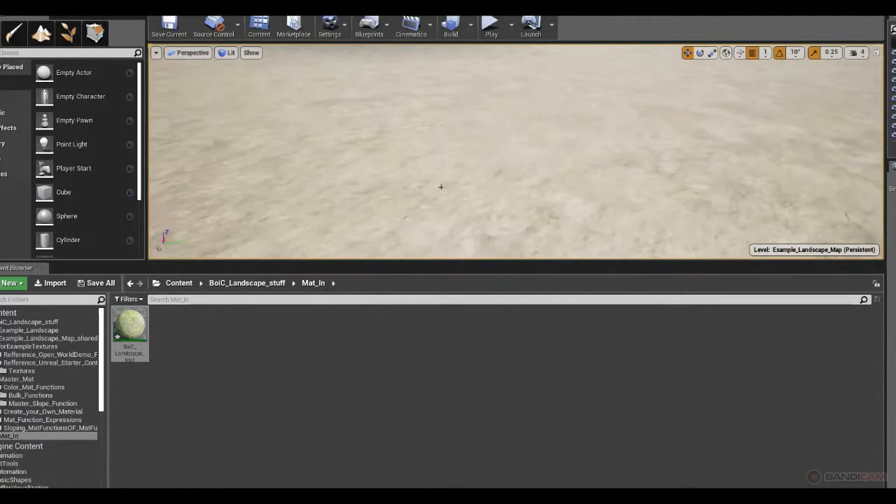
right_click_drag(441, 187, 459, 198)
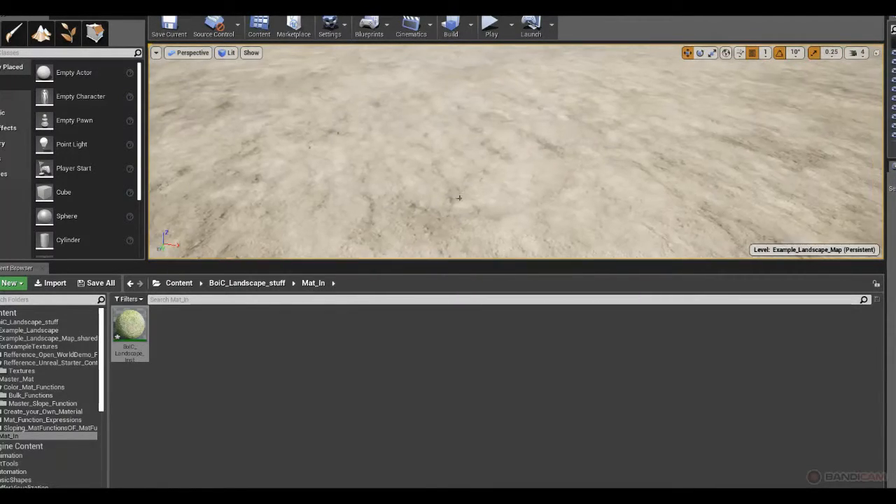
right_click_drag(540, 126, 560, 135)
right_click_drag(502, 160, 483, 152)
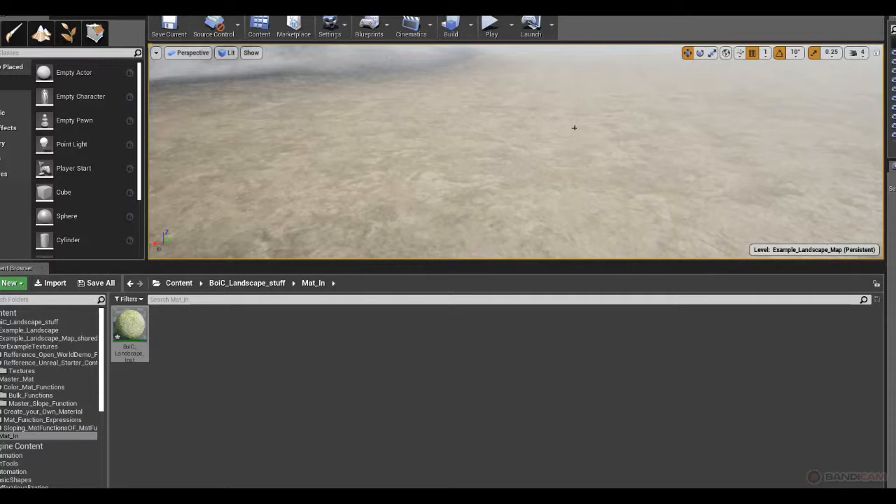
right_click_drag(574, 127, 590, 177)
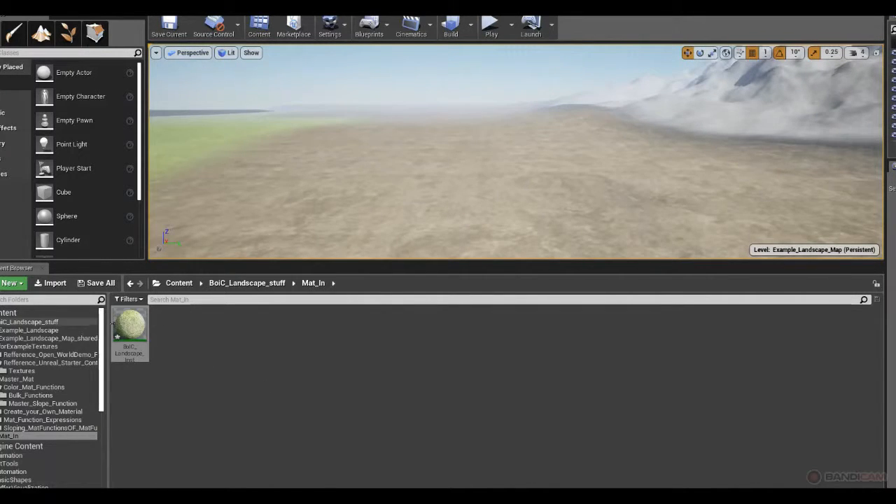
mouse_move(448, 114)
right_mouse_down()
mouse_move(477, 115)
mouse_move(442, 105)
right_mouse_up()
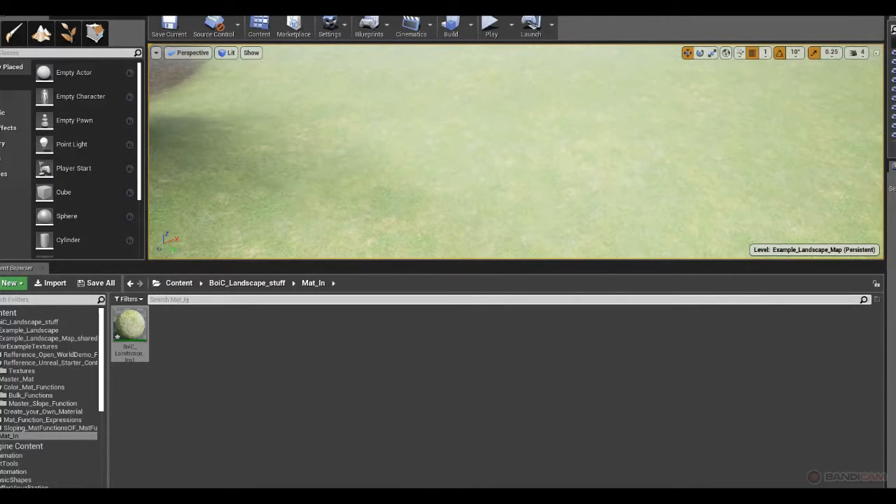
Open the BoiC_Landscape_stuff folder, enlarge the level viewport and survey the grassy hills and the leaf-covered ground.
left_click(222, 283)
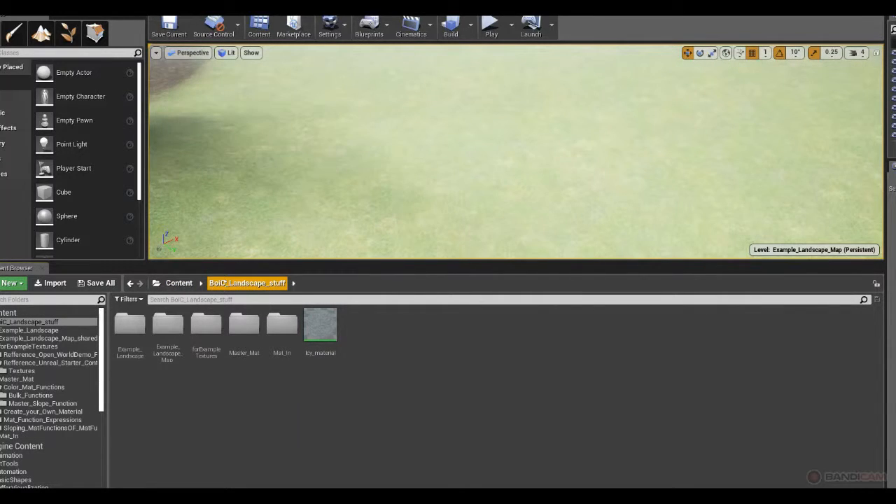
right_click_drag(465, 155, 733, 152)
right_click_drag(589, 180, 693, 178)
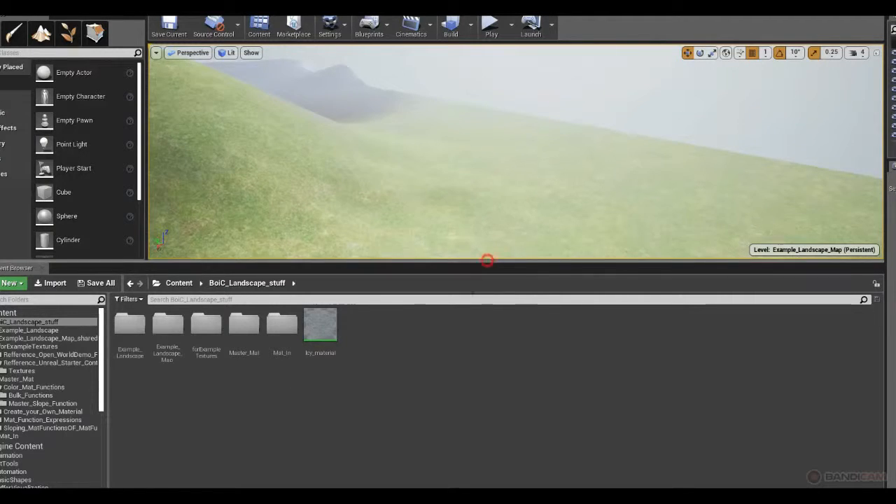
left_click_drag(487, 261, 490, 367)
right_click_drag(526, 254, 516, 249)
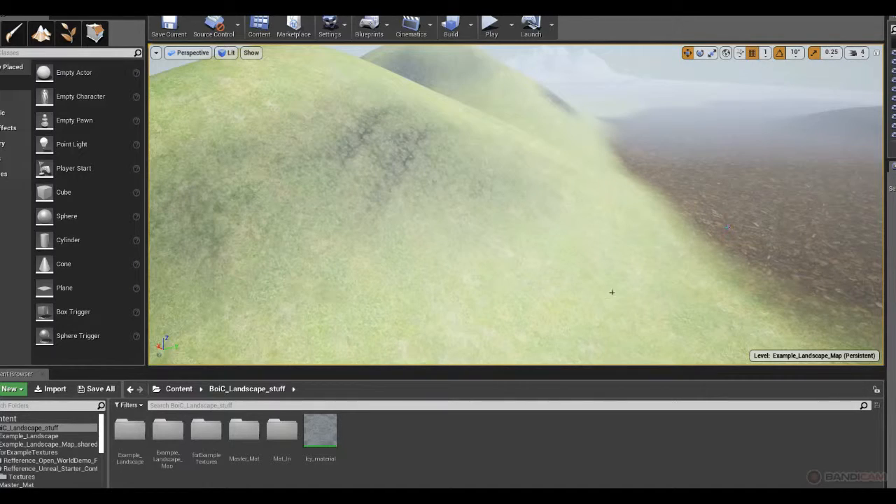
right_click_drag(520, 279, 456, 232)
right_click_drag(493, 189, 619, 242)
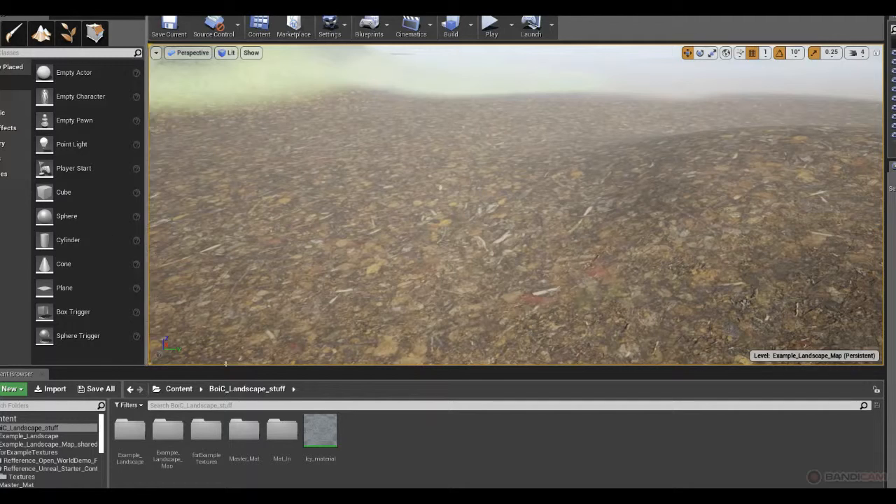
Go up to the Content folder and examine the leaf-covered ground from a distance and up close.
left_click(172, 390)
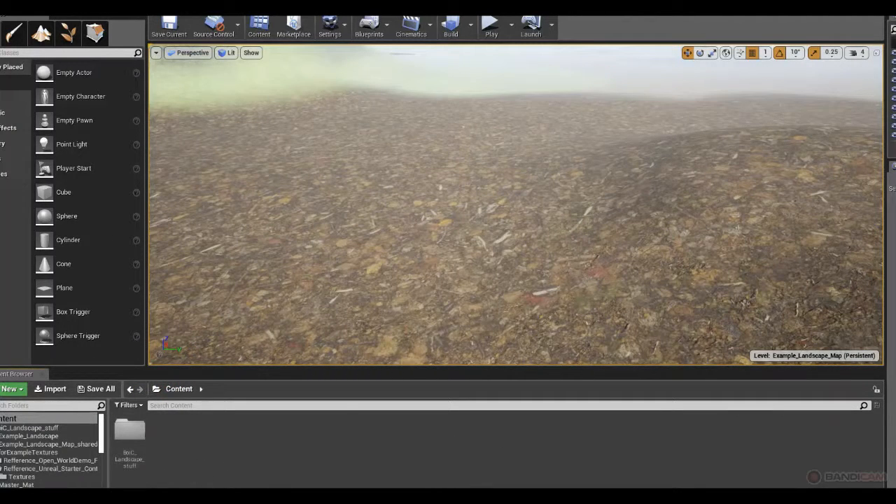
right_click_drag(572, 180, 539, 161)
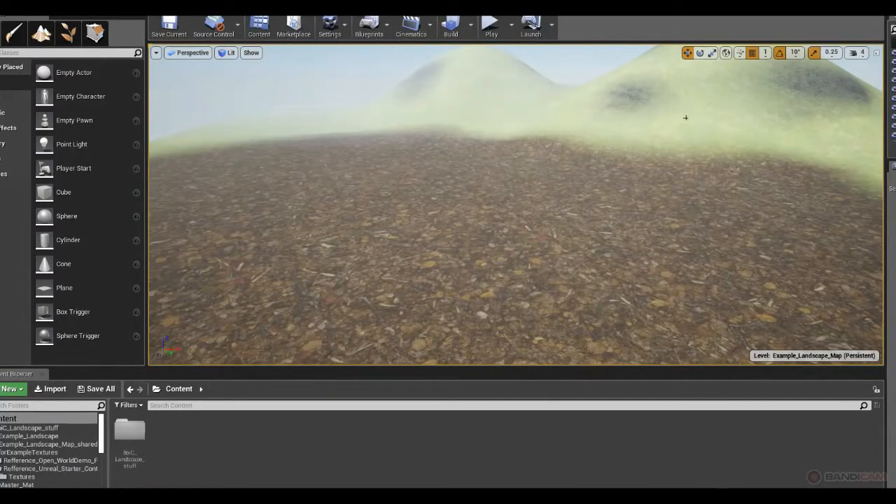
right_click_drag(470, 160, 528, 186)
key("w")
key("s")
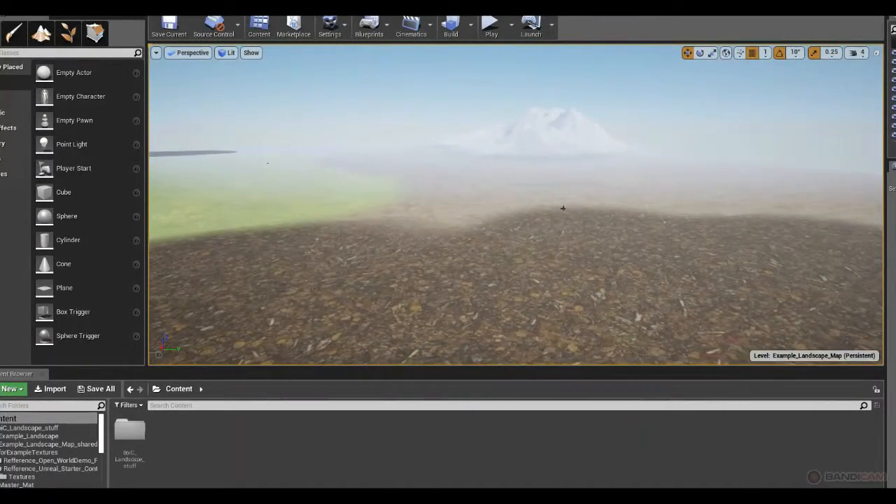
right_click_drag(514, 246, 514, 295)
key("w")
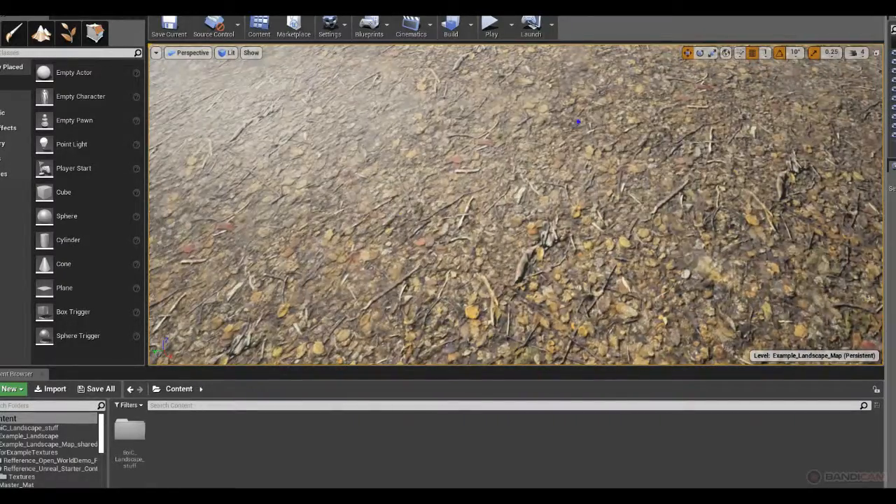
right_click_drag(581, 122, 655, 127)
key("w")
key("s")
right_click_drag(517, 205, 542, 211)
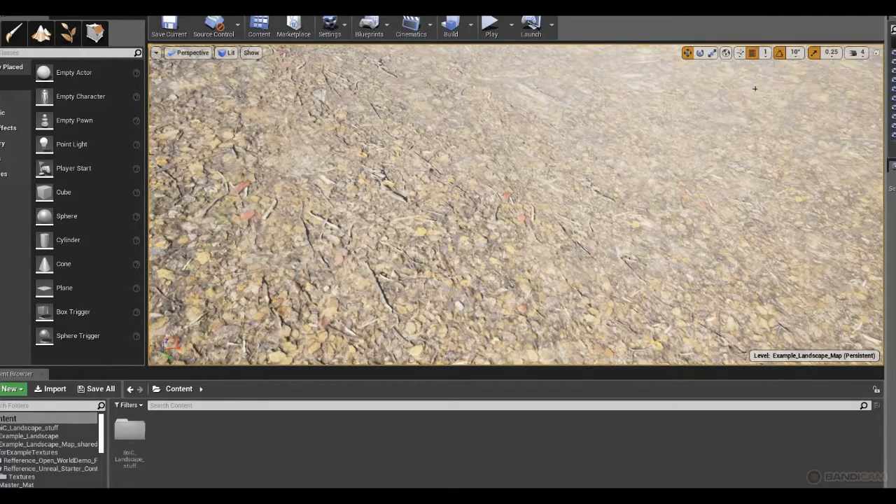
right_click_drag(516, 210, 516, 161)
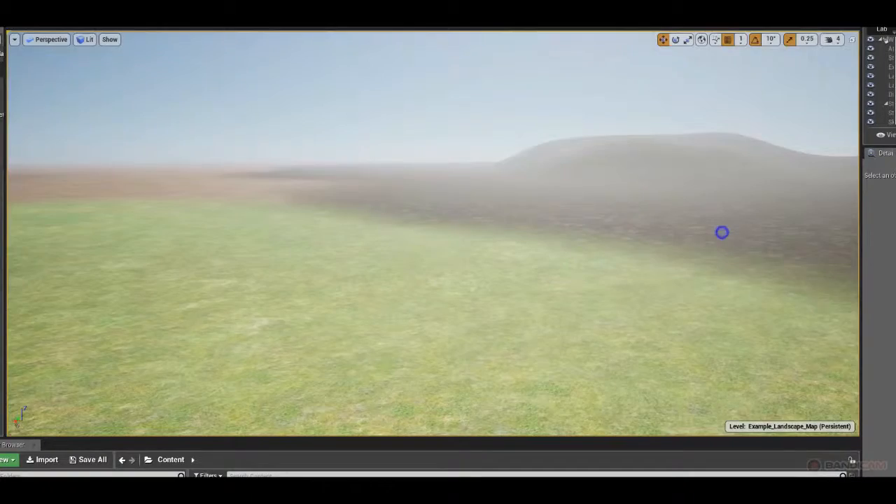
Tour the landscape's grass fields, desert border and rocky hill slopes to examine how the layers blend.
right_click_drag(722, 232, 844, 235)
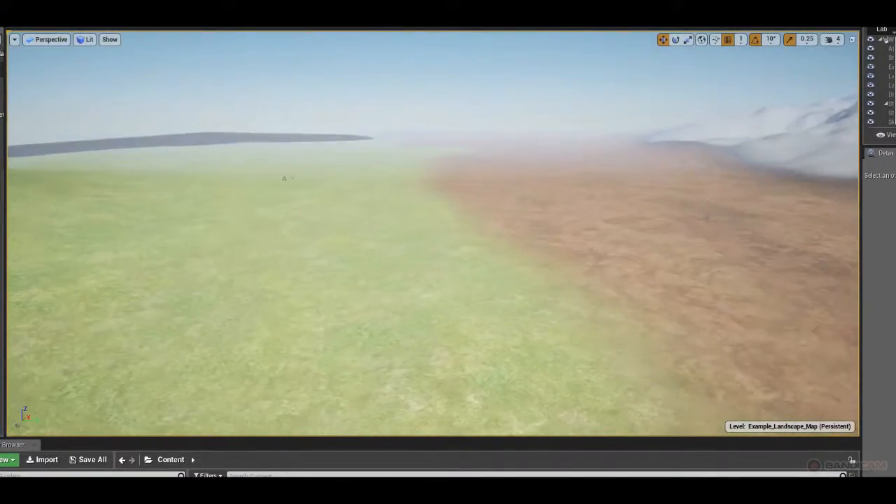
mouse_move(729, 182)
right_mouse_down()
mouse_move(584, 174)
mouse_move(610, 174)
mouse_move(519, 189)
mouse_move(571, 175)
mouse_move(714, 189)
right_mouse_up()
right_click_drag(588, 196, 687, 238)
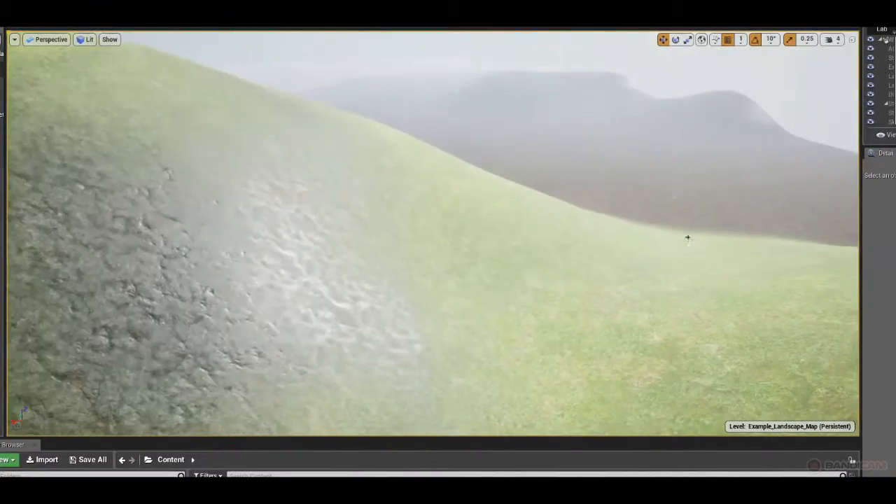
right_click_drag(599, 199, 484, 281)
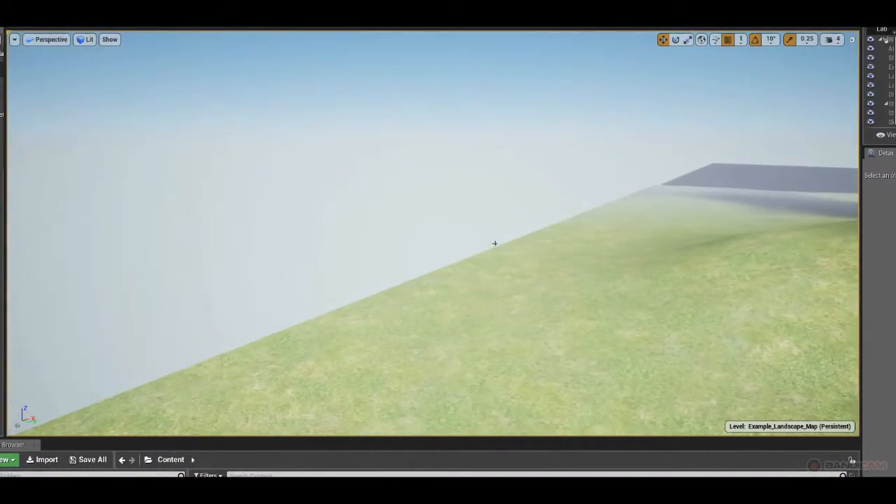
right_click_drag(494, 243, 521, 254)
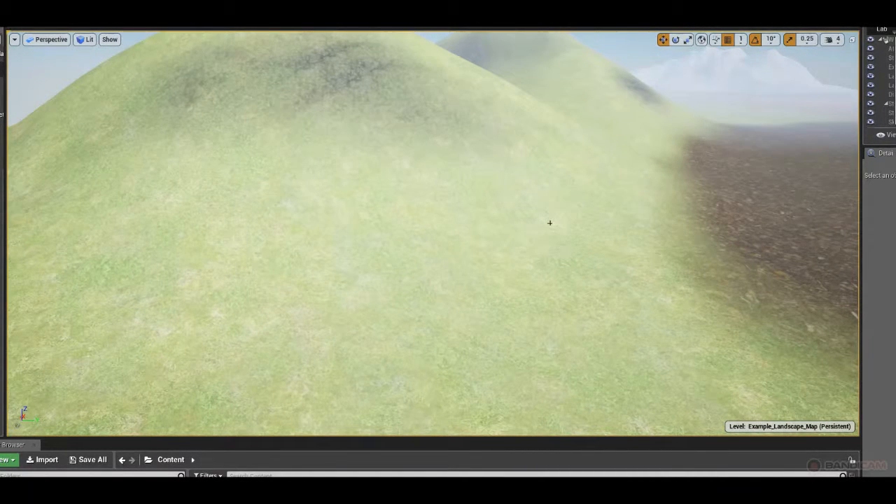
right_click_drag(530, 219, 700, 221)
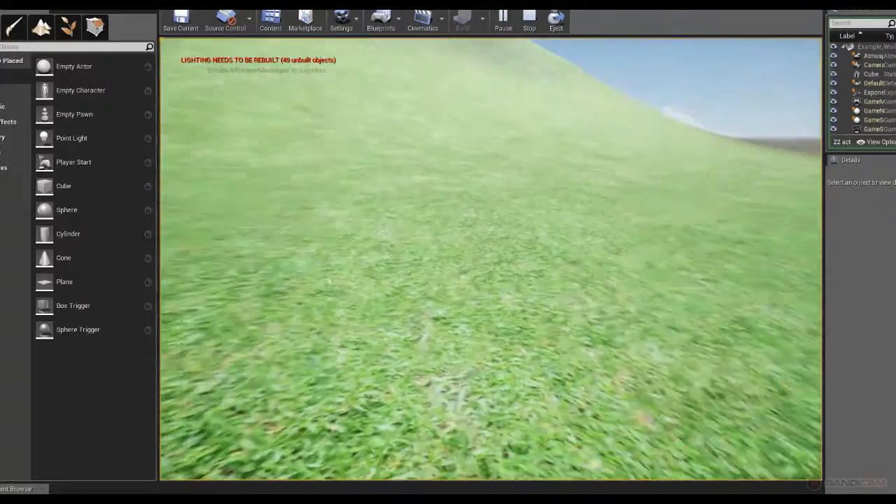
Stop the play session, inspect the grass texture up close and enlarge the level viewport.
key("Escape")
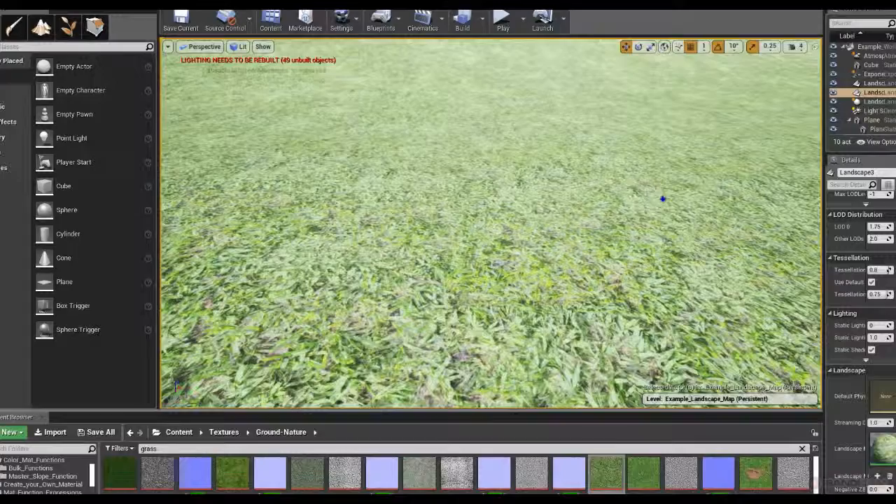
right_click_drag(611, 239, 611, 239)
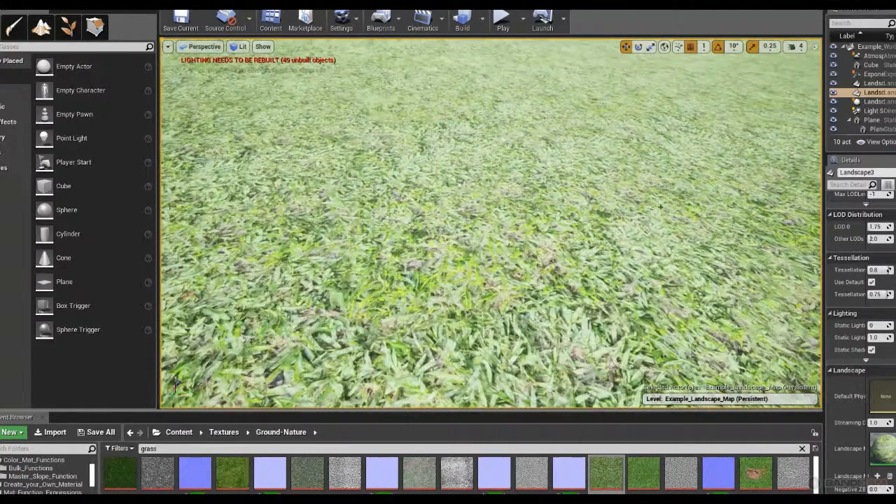
right_click_drag(661, 208, 661, 208)
right_click(661, 208)
left_click_drag(584, 411, 584, 492)
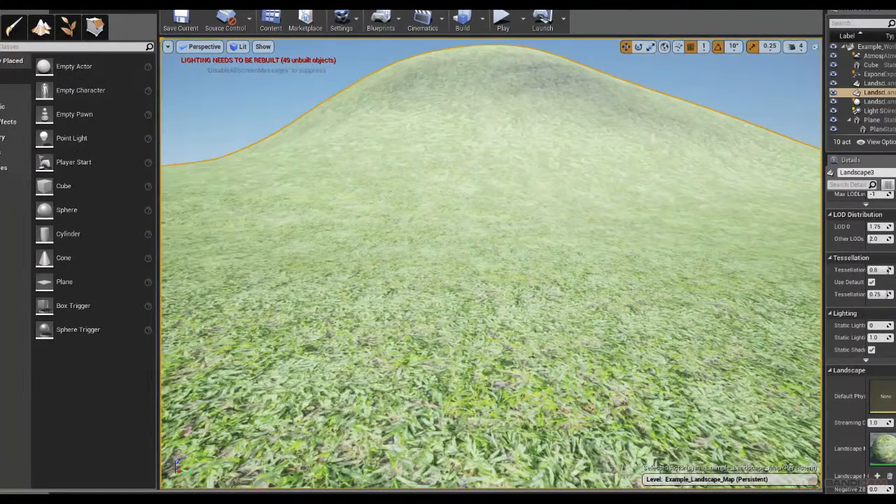
Set the grass_Size scalar parameter of the landscape material instance to 2.0.
right_click_drag(532, 355, 528, 354)
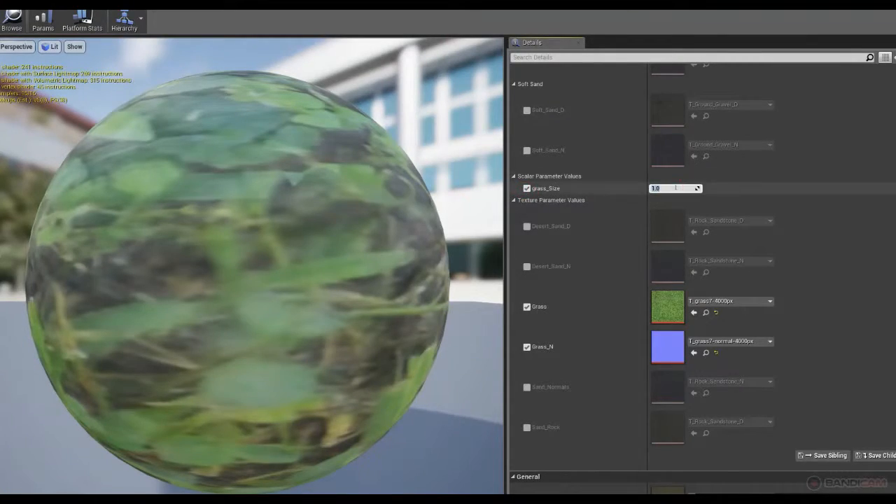
key("Return")
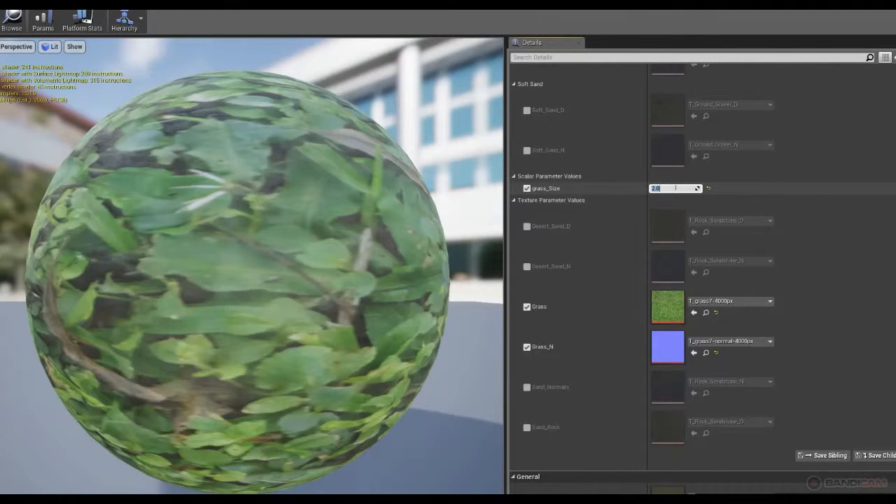
left_click(744, 194)
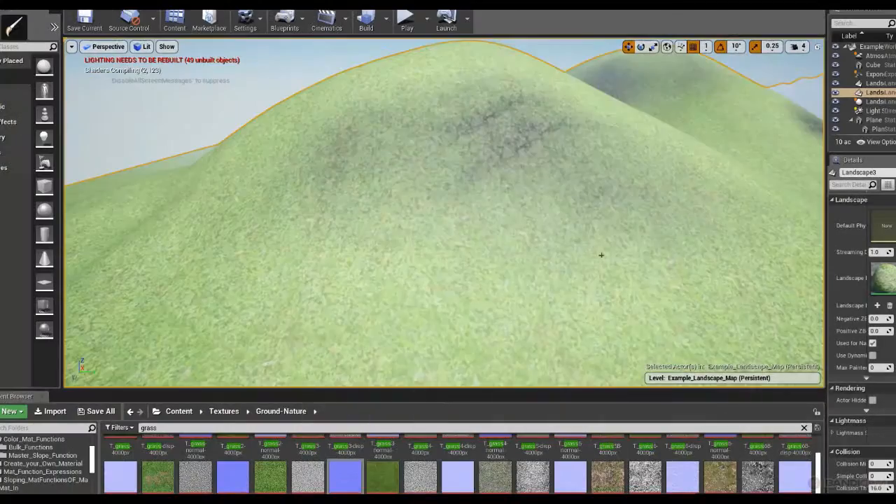
Examine the grass texture across the field and hill slope, from a distance and up close.
right_click_drag(600, 257, 574, 243)
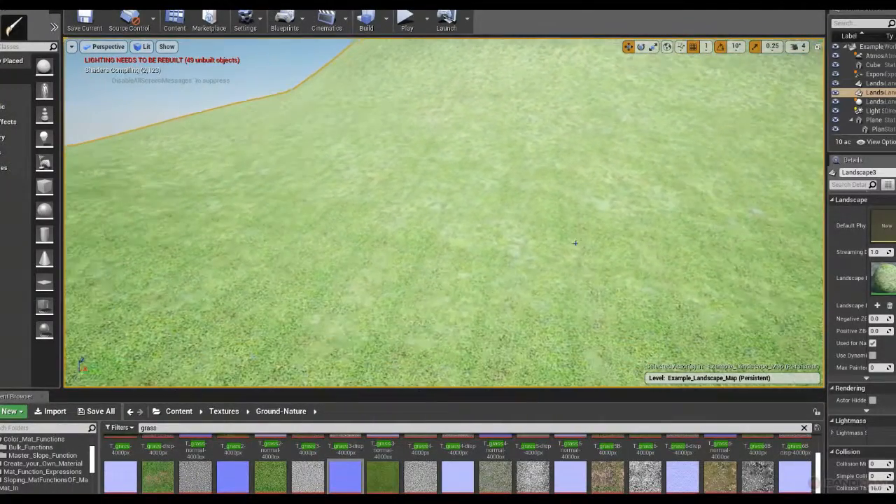
right_click_drag(538, 207, 609, 208)
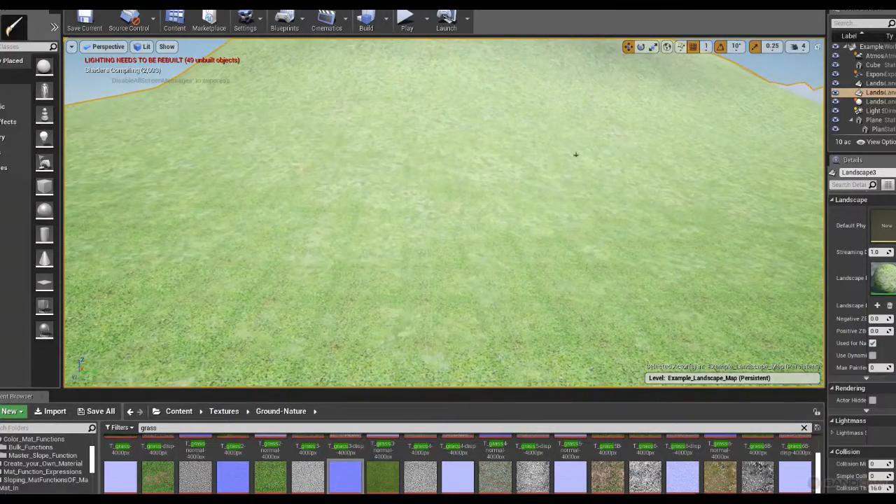
scroll(560, 165, "down", 3)
right_click_drag(476, 260, 399, 304)
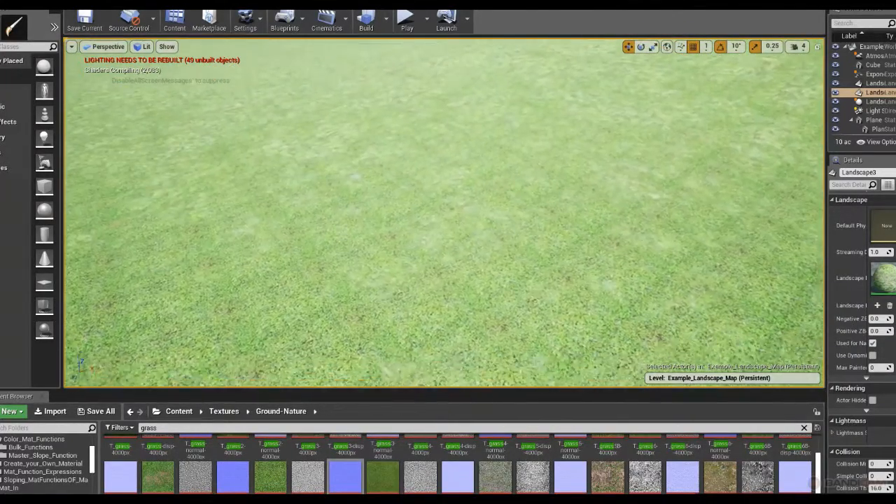
scroll(465, 278, "up", 5)
scroll(465, 278, "down", 6)
right_click_drag(477, 279, 480, 241)
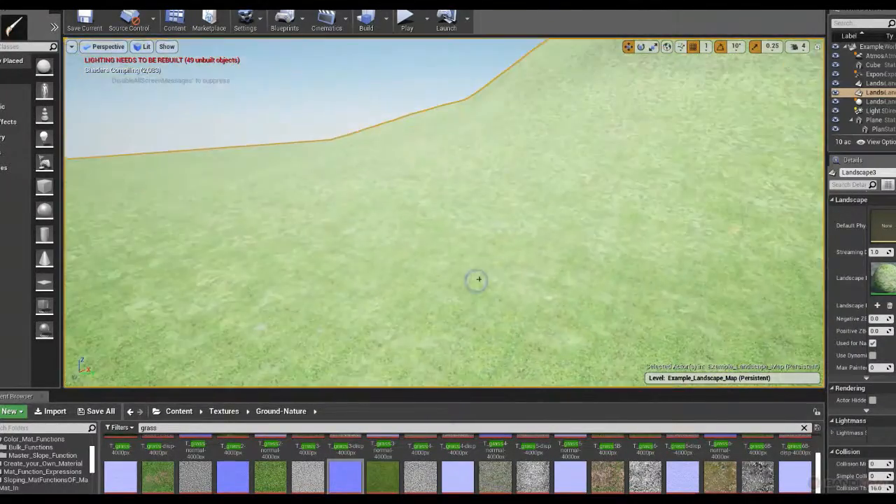
scroll(479, 279, "up", 4)
right_click_drag(532, 235, 582, 230)
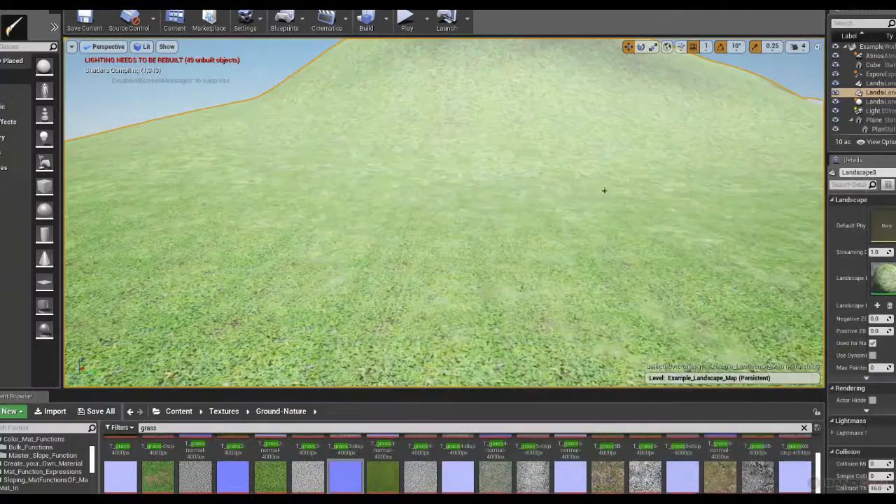
Compare the swapped clover, lawn and dry grass textures on the landscape at close range.
right_click_drag(607, 193, 607, 193)
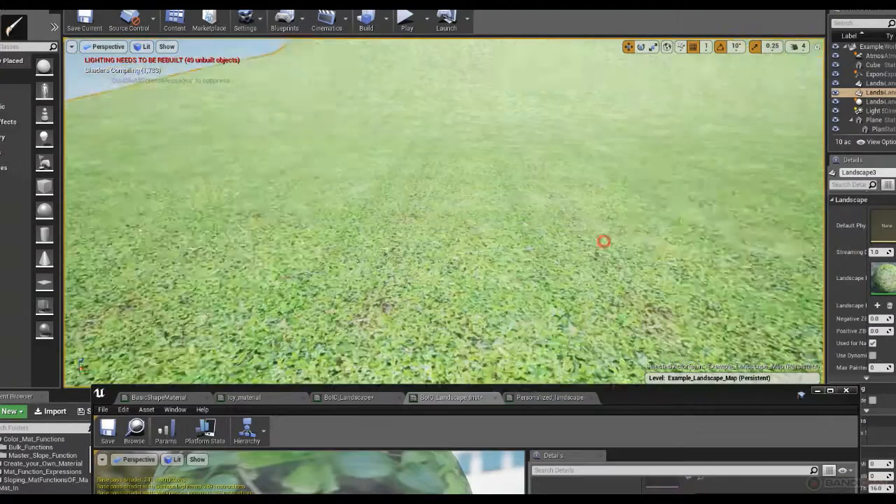
right_click_drag(604, 243, 604, 242)
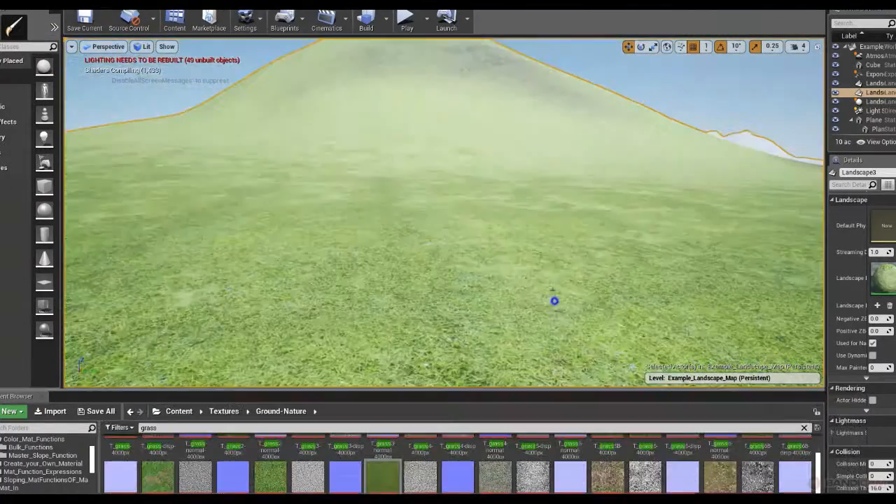
right_click_drag(555, 251, 555, 251)
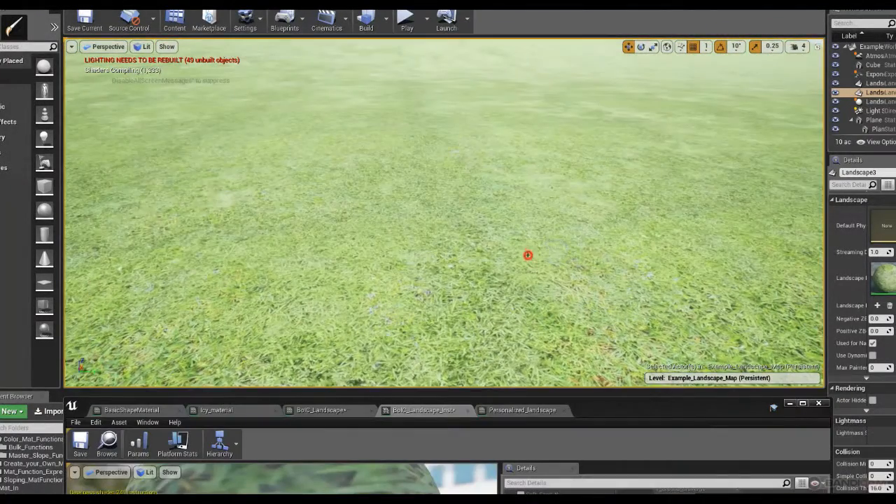
right_click_drag(528, 255, 511, 261)
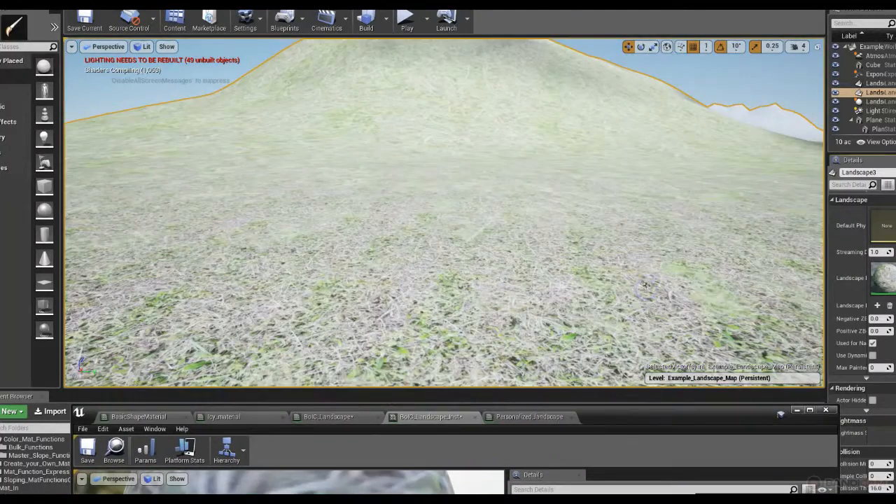
Inspect the leaf-covered ground and enable the Leaves_D and Leaves_N texture overrides in the landscape material instance.
right_click_drag(646, 287, 629, 290)
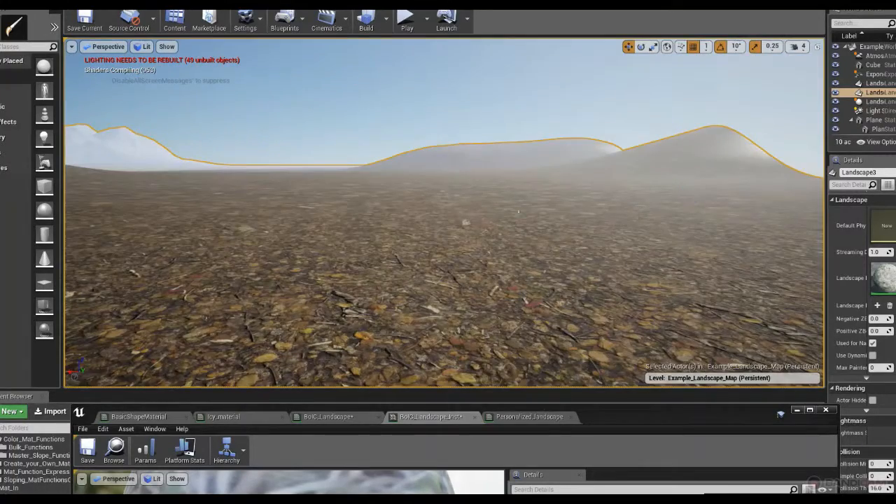
right_click_drag(484, 217, 486, 220)
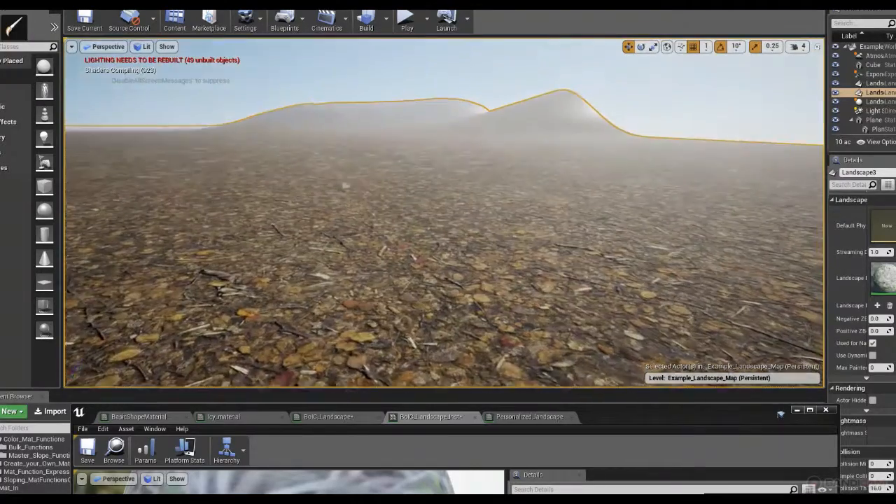
left_click_drag(690, 411, 674, 253)
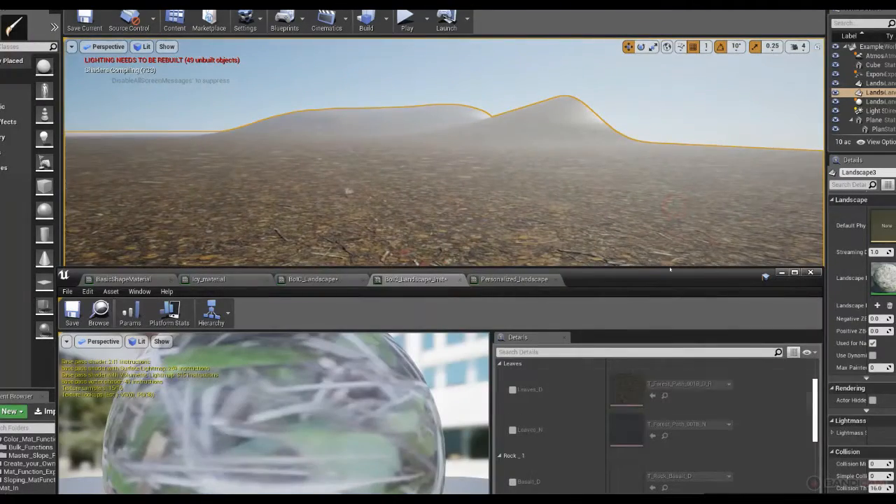
left_click(513, 390)
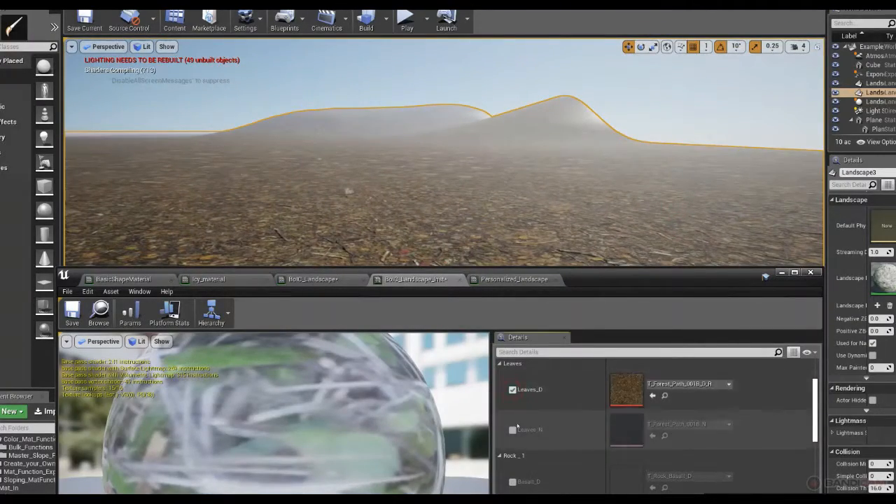
left_click(512, 430)
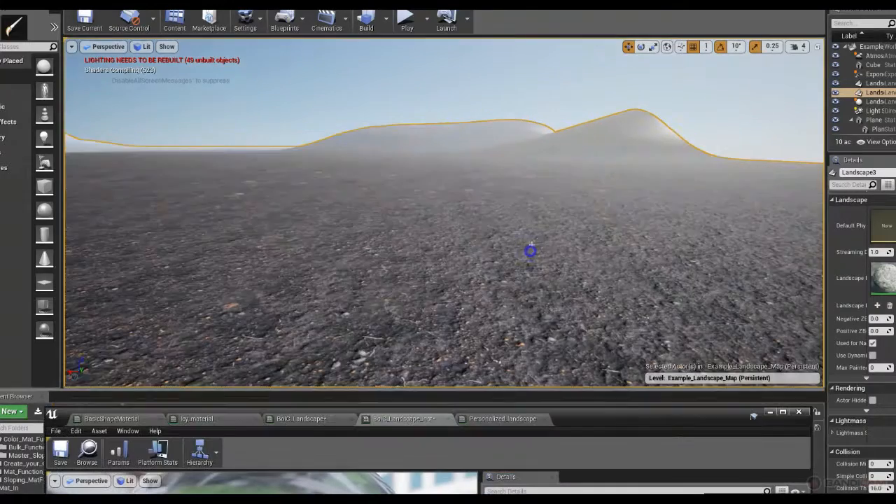
Examine the dark soil ground and its sandy slope, and override the Soft_Sand_D and Soft_Sand_N textures in the material instance.
right_click_drag(540, 239, 586, 234)
right_click_drag(459, 307, 409, 293)
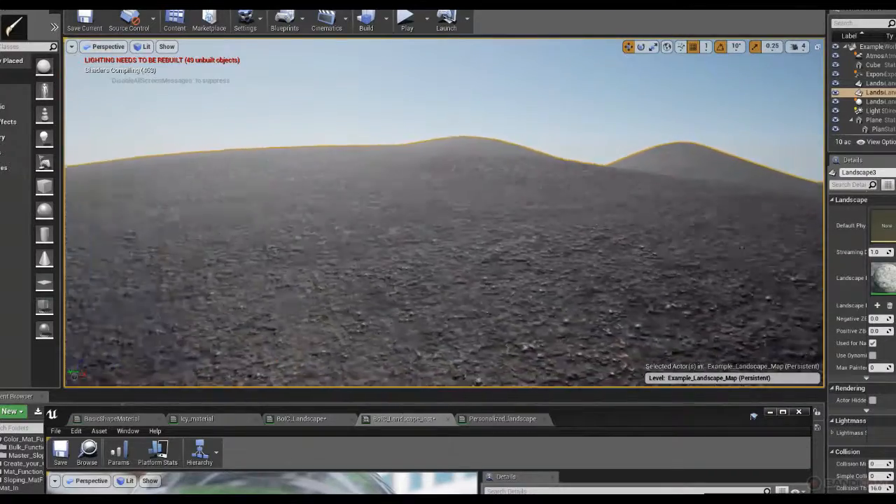
right_click_drag(444, 213, 529, 339)
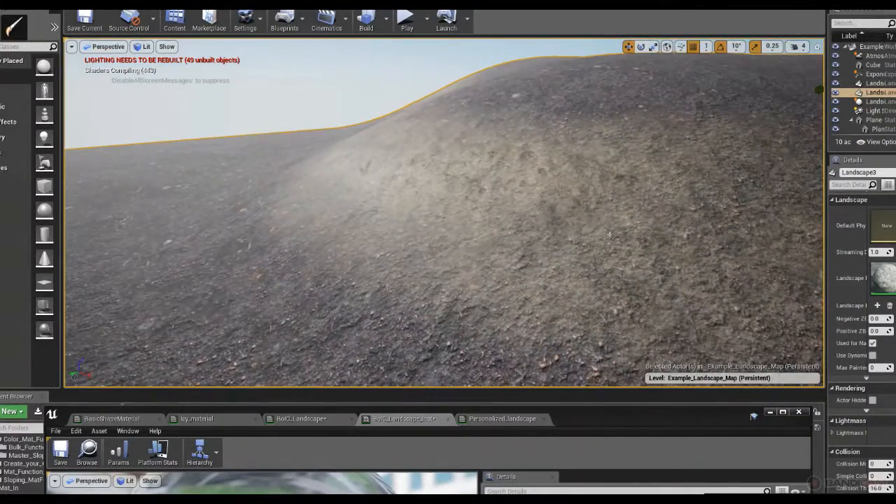
left_click(610, 242)
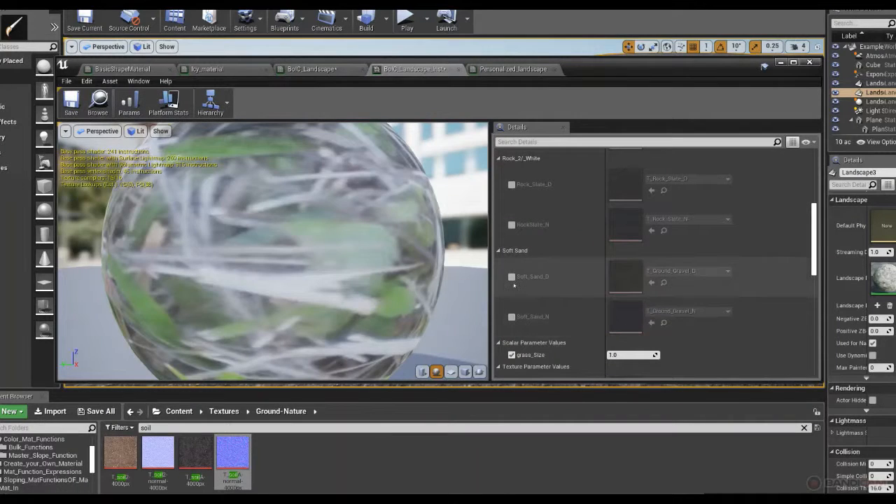
left_click(537, 296)
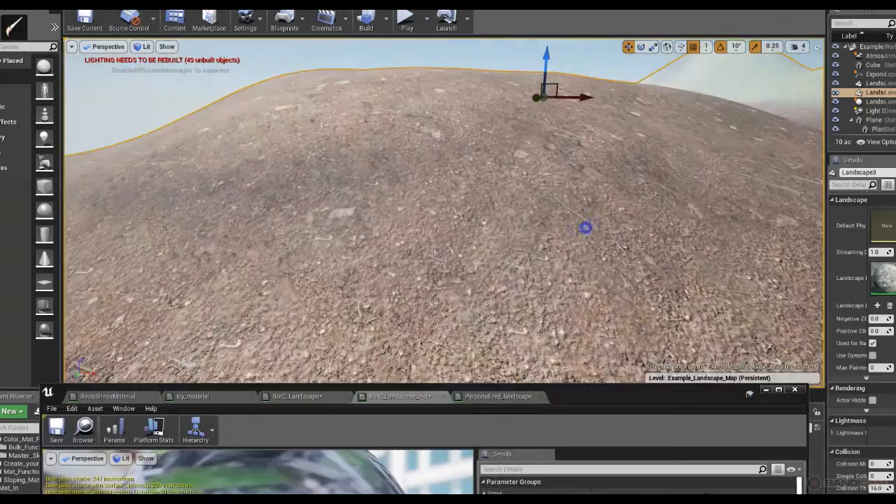
Set the Leaves/rock_Size scalar parameter of the landscape material instance to 1.4 and minimize its editor.
right_click_drag(586, 226, 552, 236)
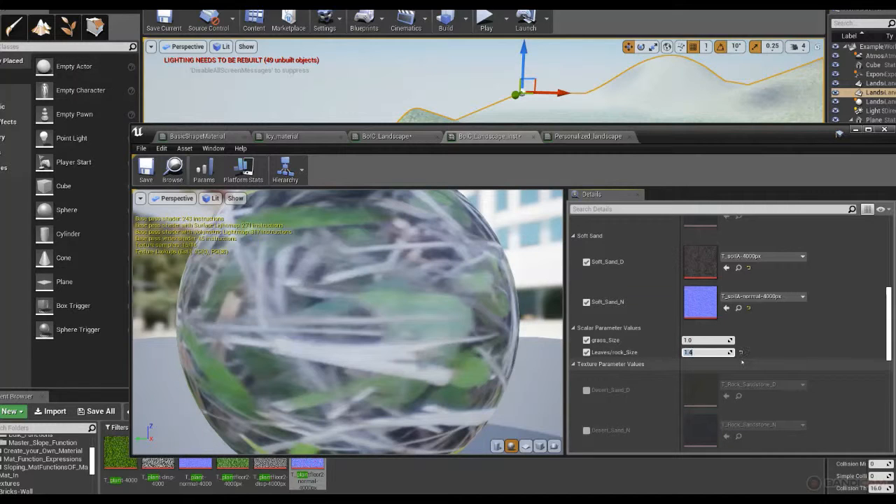
left_click(855, 131)
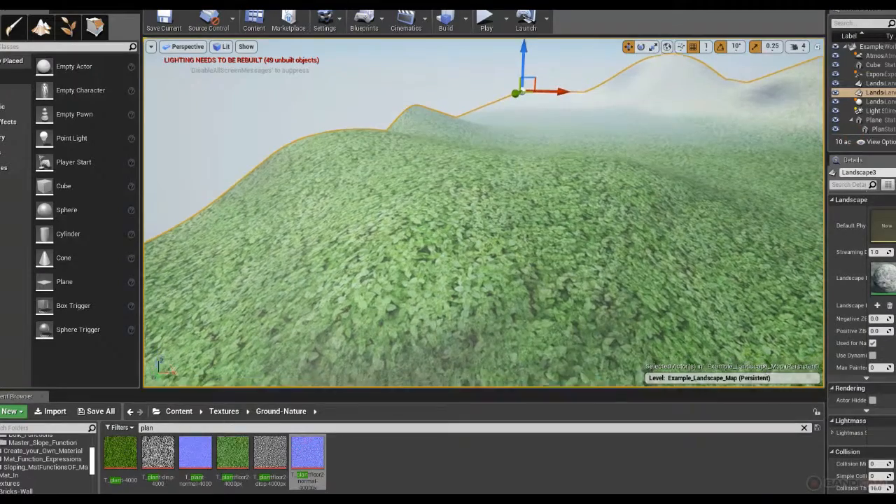
Examine the leafy plant texture covering the hills from several angles and distances.
key("w")
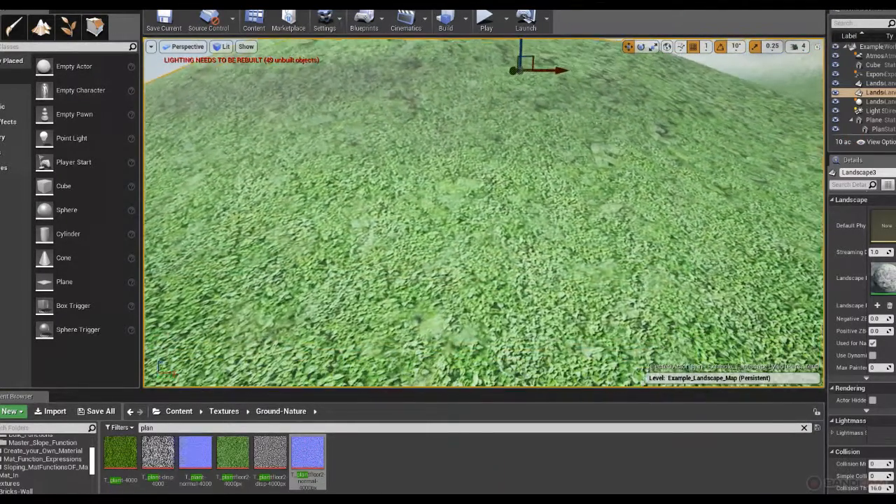
scroll(577, 208, "down", 5)
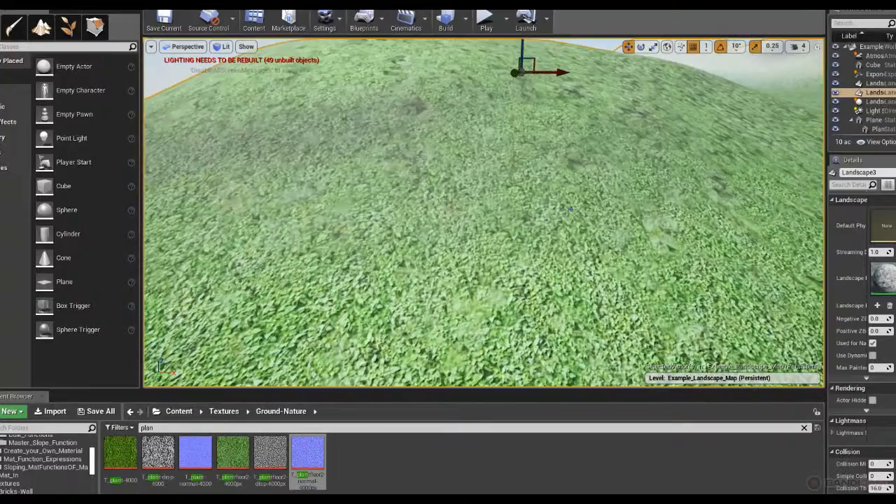
right_click_drag(571, 209, 504, 174)
key("w")
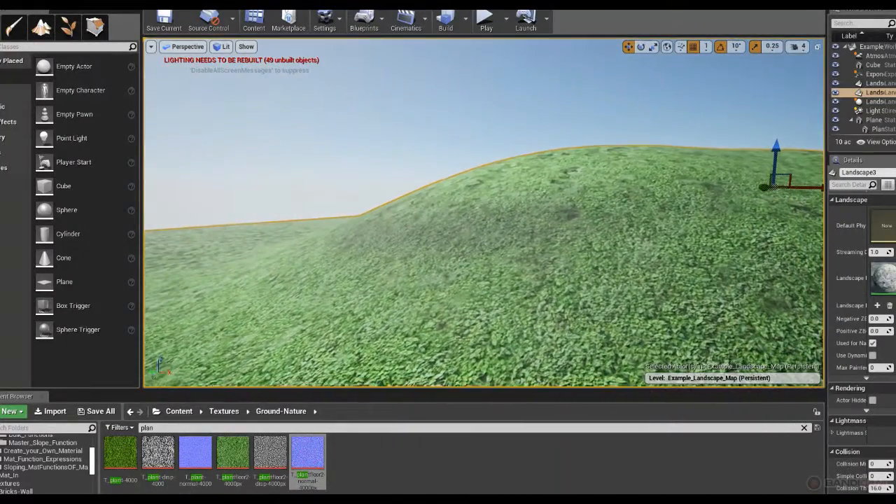
right_click_drag(552, 225, 571, 242)
key("w")
scroll(504, 224, "down", 6)
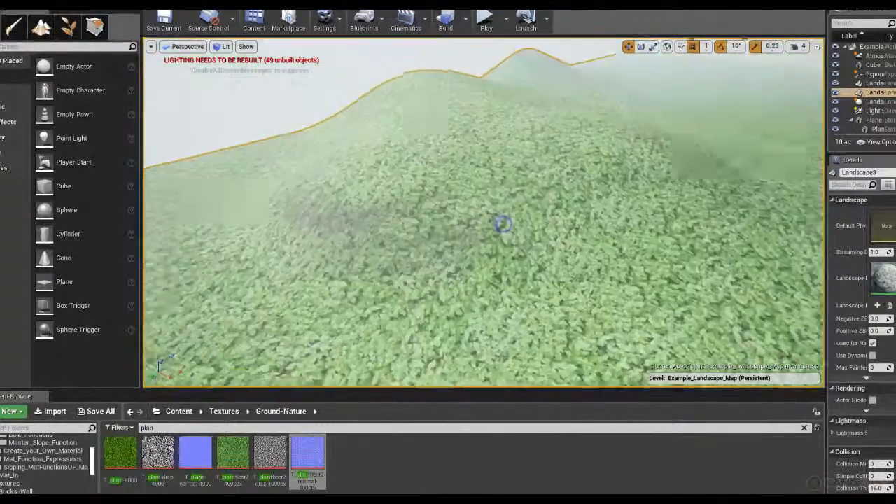
right_click_drag(504, 224, 482, 224)
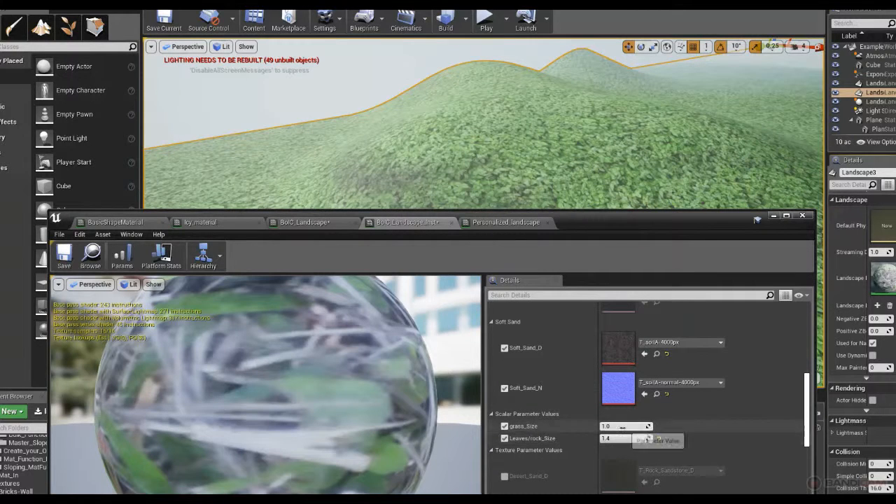
Move the material instance editor off the level view and compare the green plant ground covers around the hill.
left_click_drag(641, 225, 659, 403)
mouse_move(595, 280)
right_mouse_down()
mouse_move(595, 301)
mouse_move(599, 282)
right_mouse_up()
right_click_drag(675, 271, 617, 256)
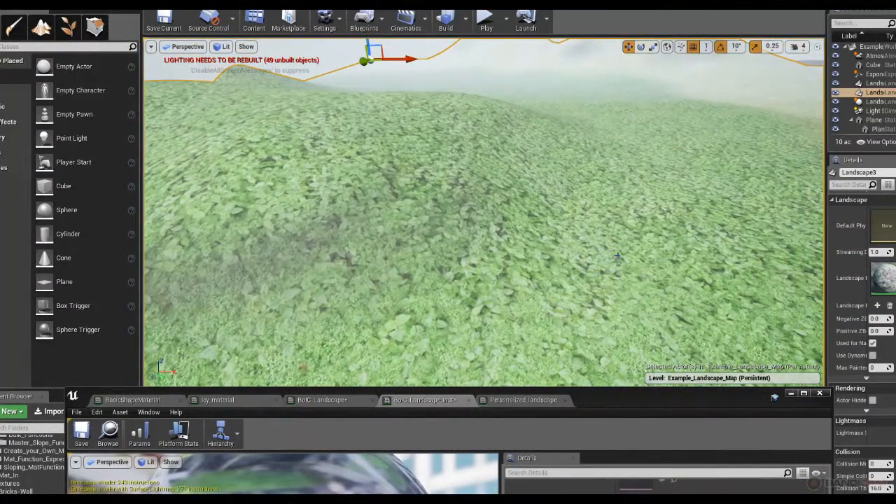
right_click_drag(618, 257, 604, 259)
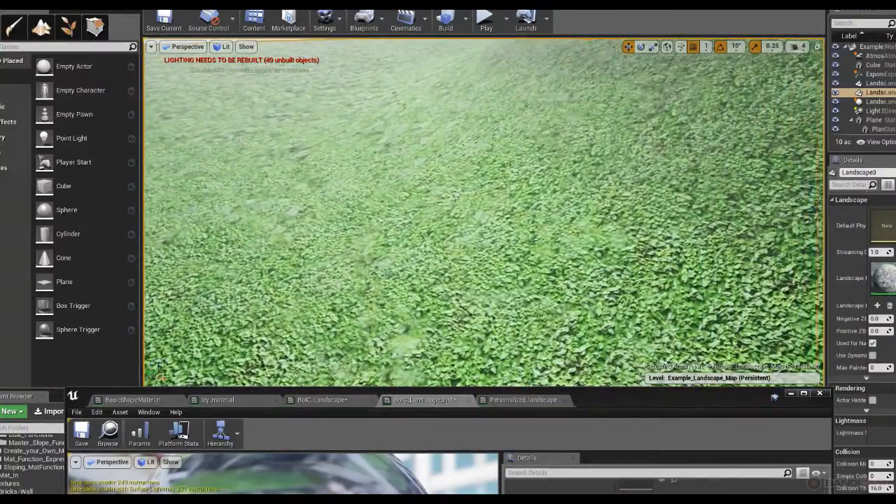
key("w")
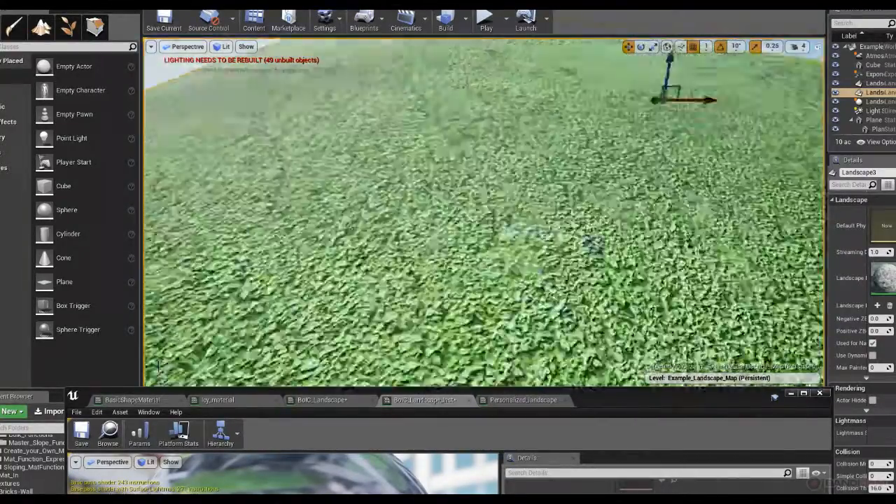
key("s")
right_click_drag(603, 260, 648, 242)
key("w")
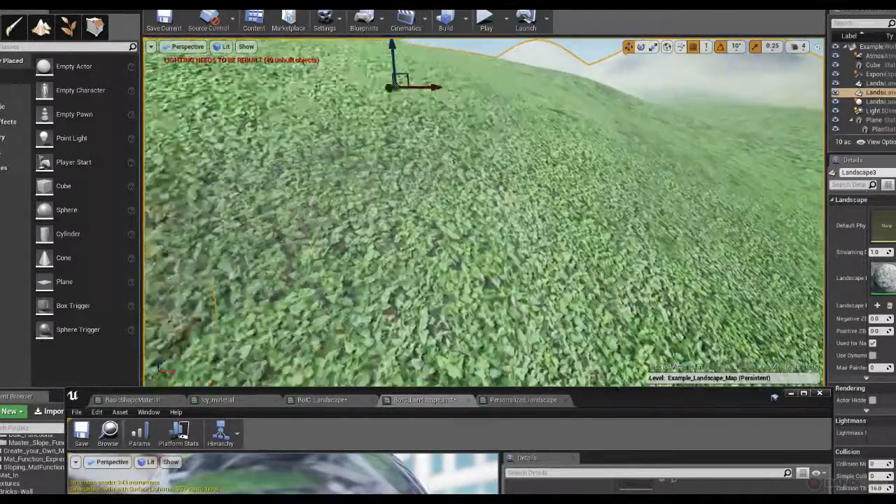
Inspect the yellow-green leaf texture on the hillside up close.
key("w")
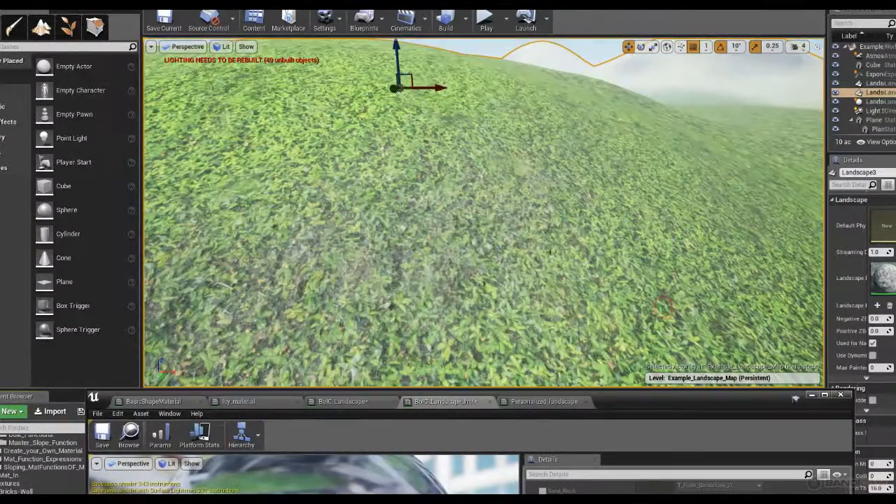
right_click_drag(477, 255, 524, 252)
key("w")
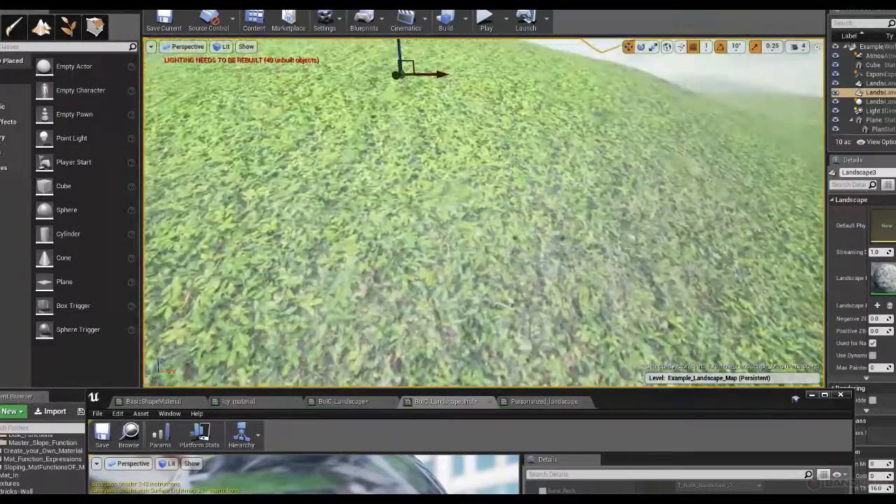
key("d")
key("s")
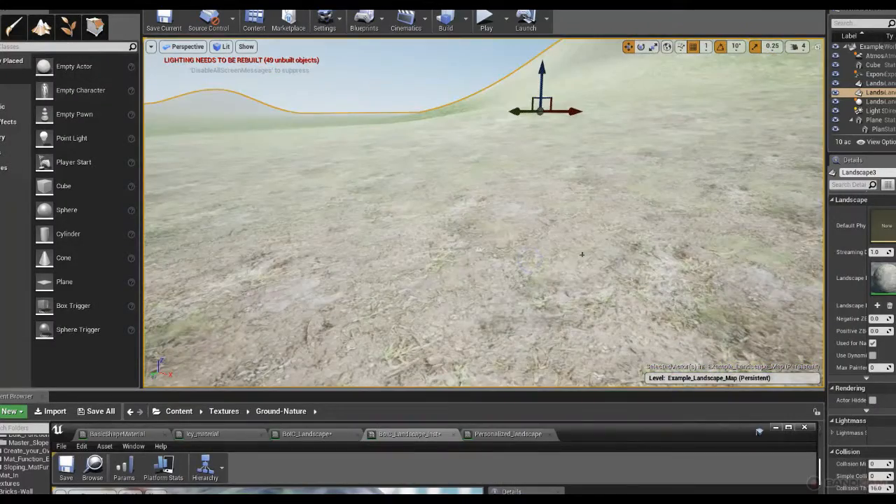
Inspect the dry grass and root-covered ground textures at close range.
right_click_drag(581, 254, 585, 253)
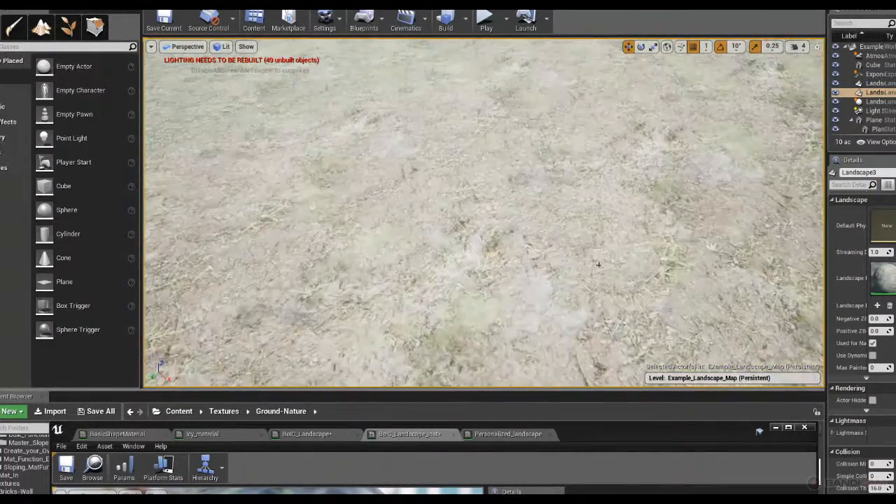
scroll(599, 265, "up", 3)
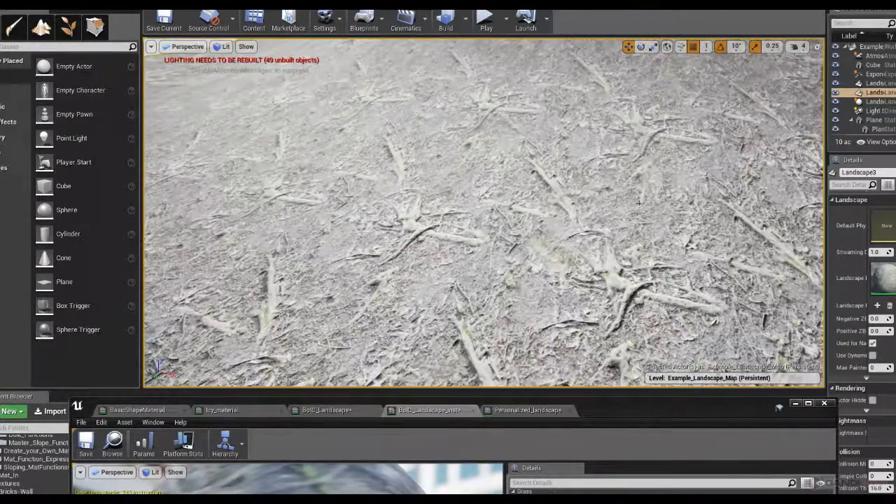
right_click_drag(639, 202, 673, 217)
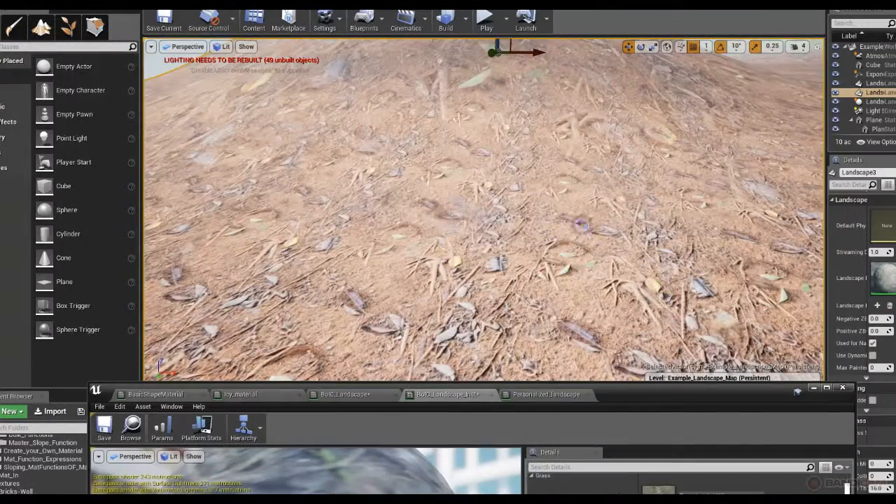
Enable the Desert_Sand_D and Desert_Sand_N texture parameters in the landscape material instance.
right_click_drag(582, 226, 568, 208)
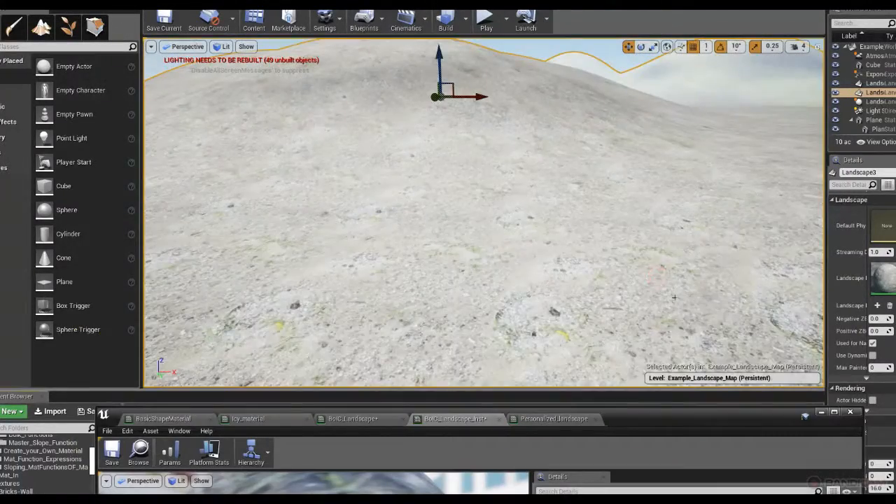
mouse_move(674, 297)
right_mouse_down()
mouse_move(571, 294)
mouse_move(674, 294)
right_mouse_up()
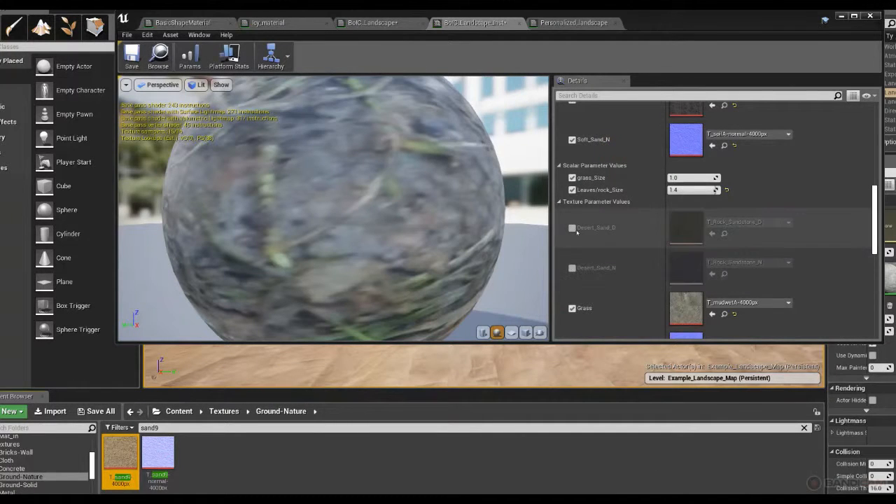
left_click(572, 229)
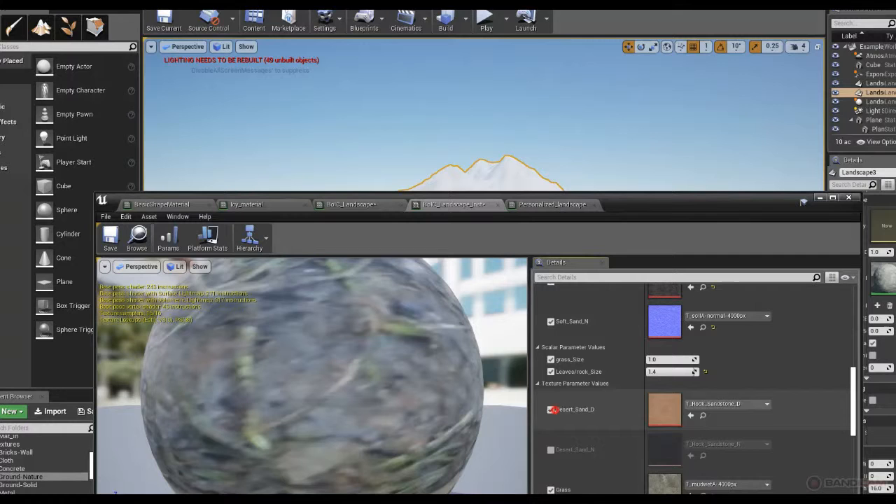
left_click(550, 410)
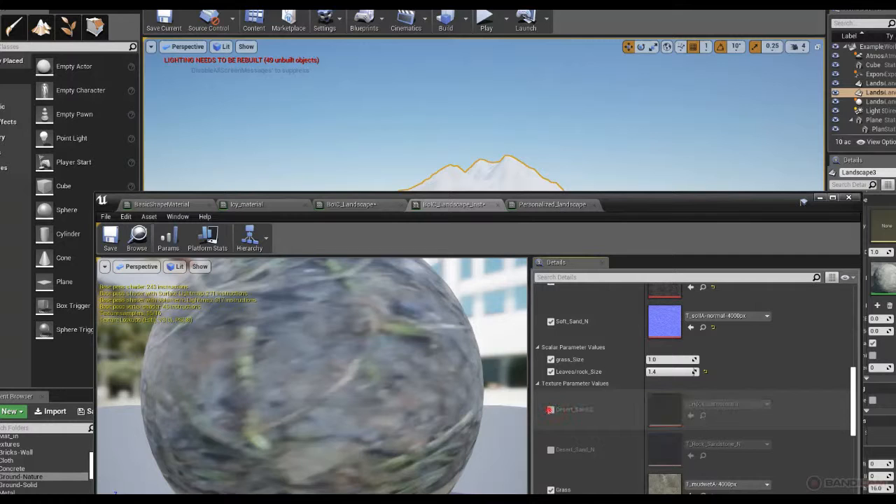
left_click(550, 410)
left_click(551, 449)
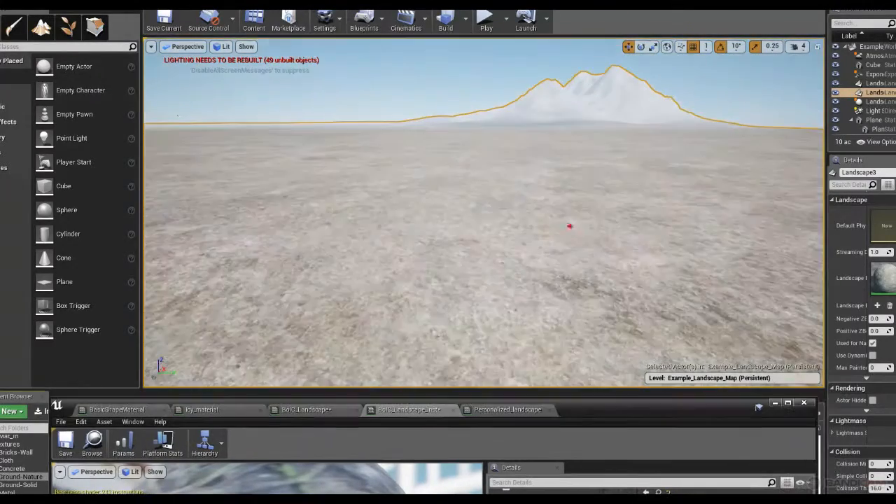
Enable the Rock_Slate_D and RockSlate_N texture parameters in the Rock_2/_White group of the material instance.
right_click_drag(570, 227, 493, 205)
right_click_drag(517, 261, 592, 254)
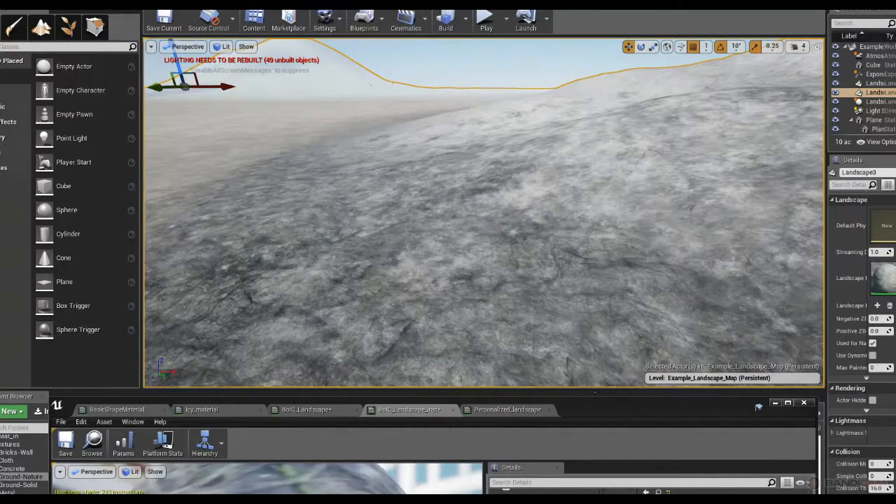
left_click_drag(597, 420, 595, 207)
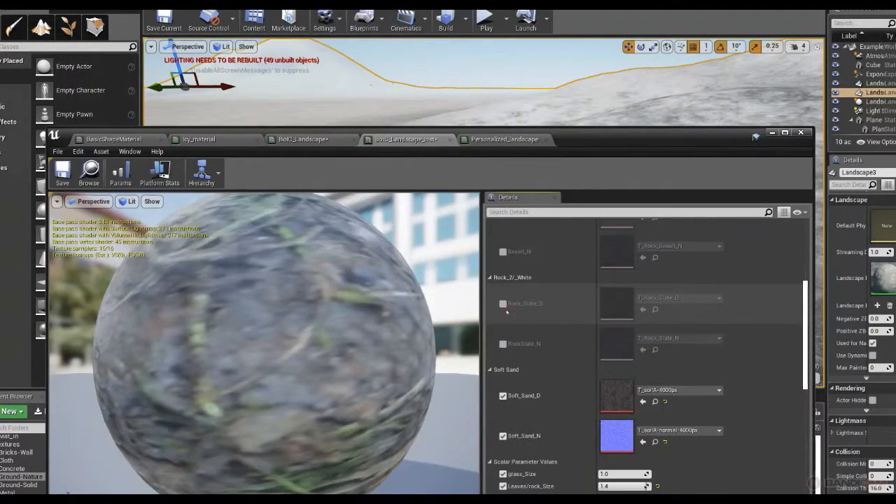
left_click(503, 303)
left_click(503, 344)
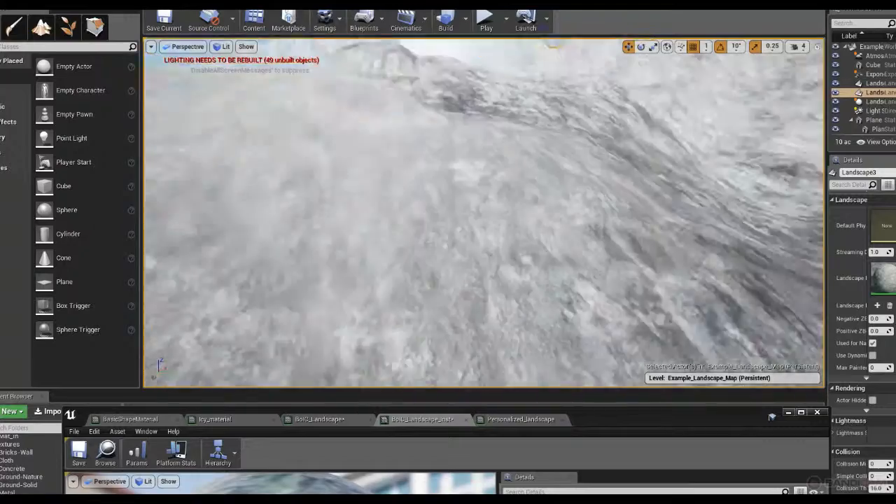
Inspect the grey and white rock textures on the mountain slopes at close range.
right_click_drag(476, 272, 505, 263)
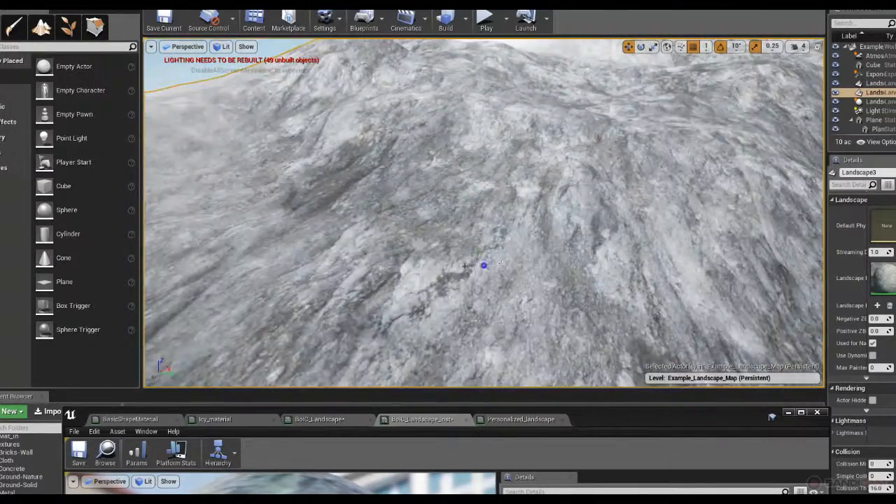
right_click_drag(484, 265, 513, 284)
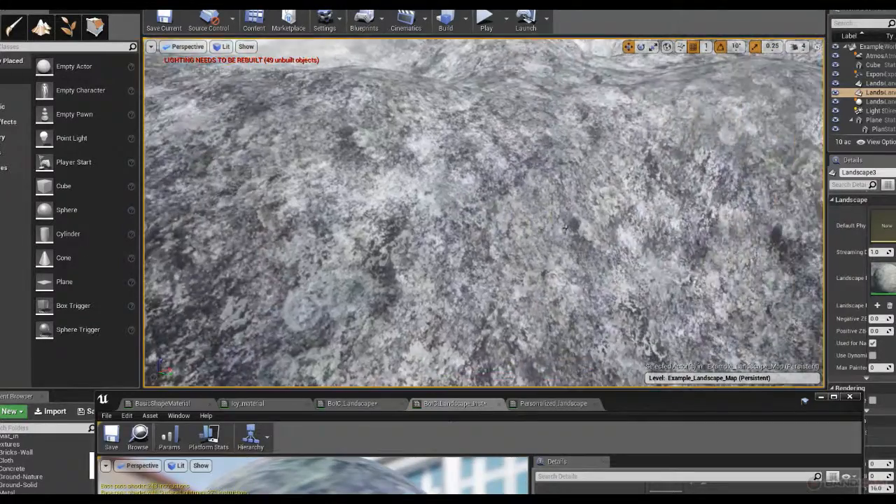
right_click_drag(566, 227, 528, 215)
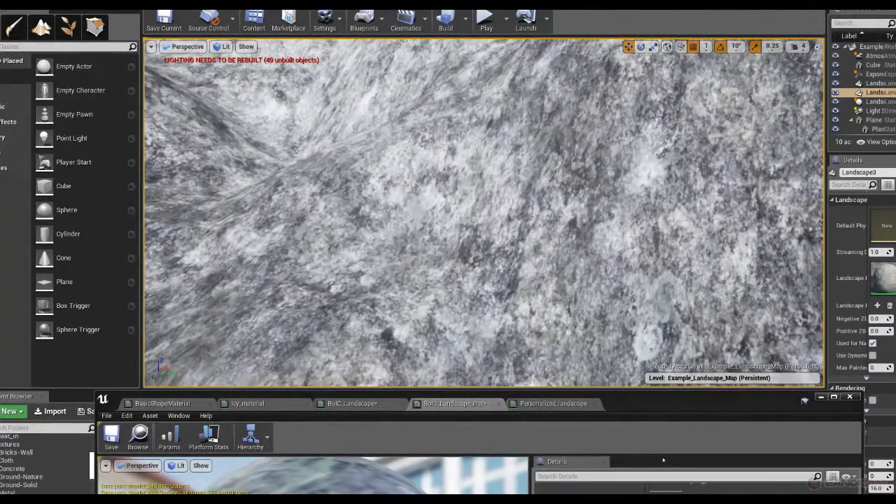
left_click(558, 255)
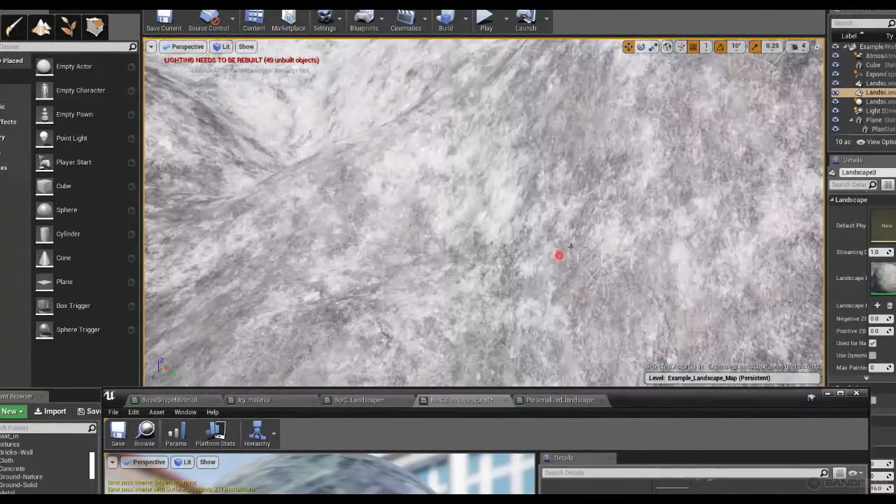
right_click_drag(598, 242, 554, 238)
Review the texture parameters in the material instance editor and examine the stone texture across the rocky slope.
left_click_drag(669, 397, 608, 151)
scroll(558, 376, "down", 3)
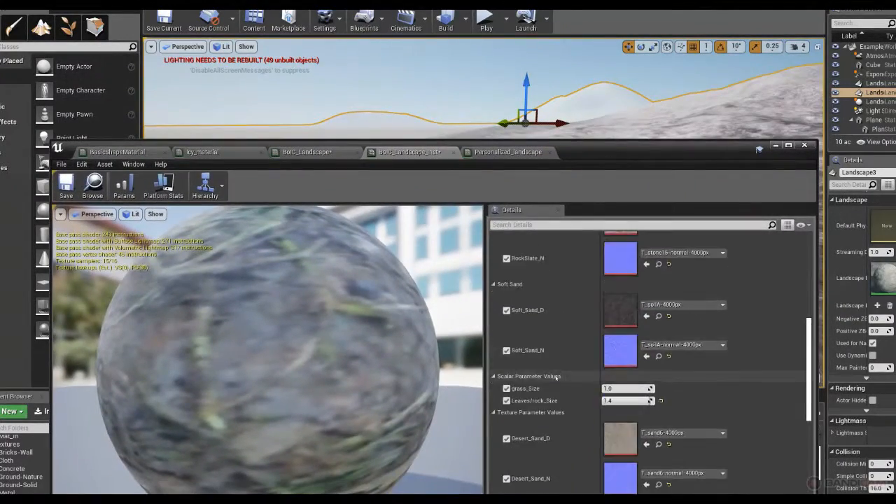
scroll(560, 374, "up", 5)
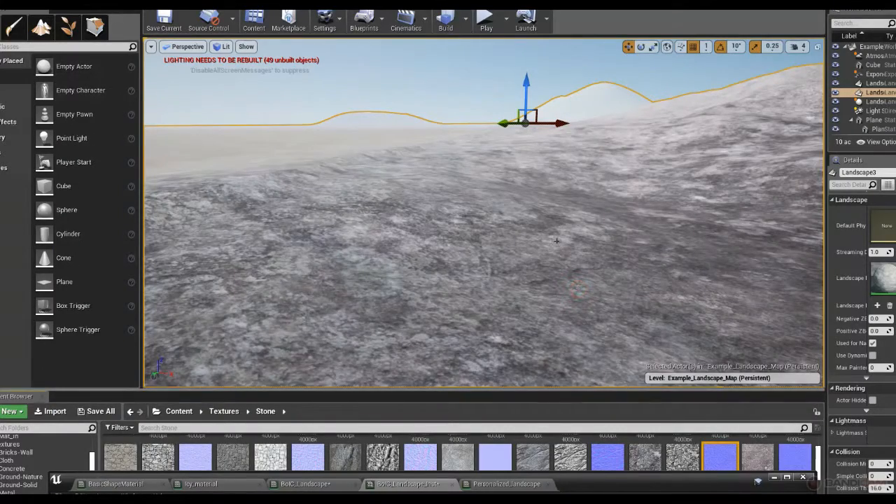
mouse_move(457, 234)
right_mouse_down()
mouse_move(455, 273)
mouse_move(433, 234)
mouse_move(450, 236)
right_mouse_up()
key("w")
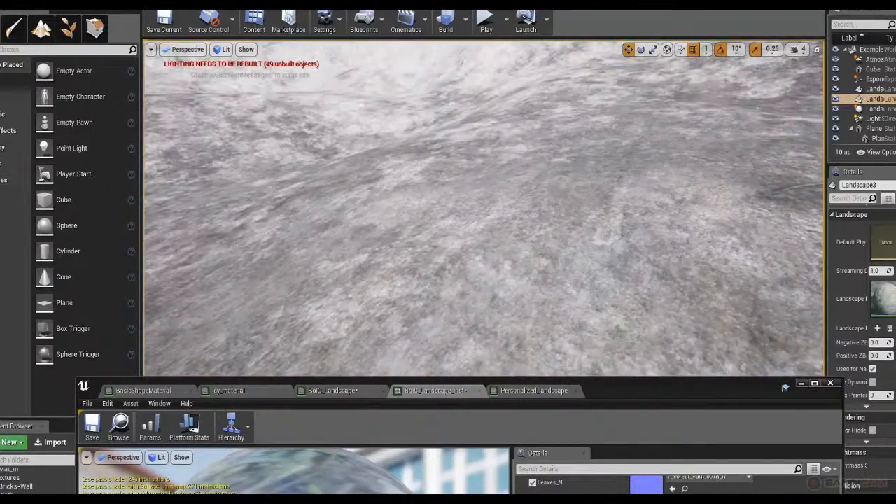
right_click_drag(450, 236, 404, 212)
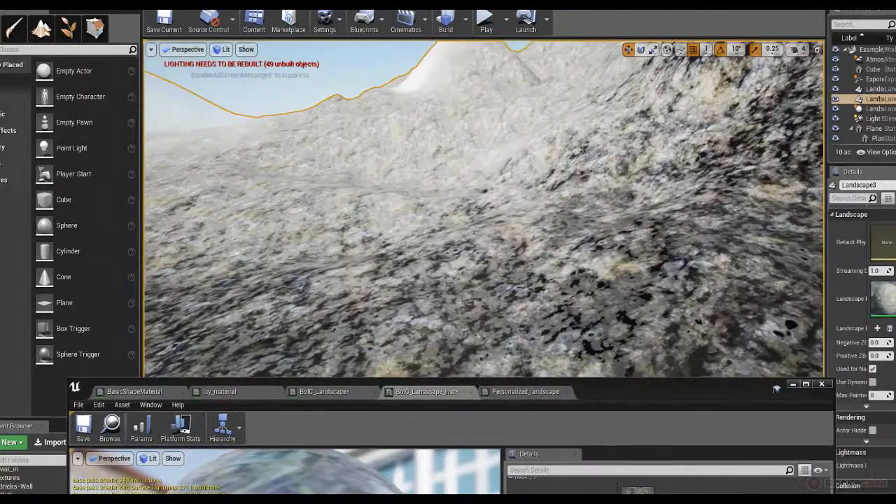
Compare the multicoloured and dark-streaked rock textures on the mountain from several angles.
right_click_drag(483, 263, 501, 273)
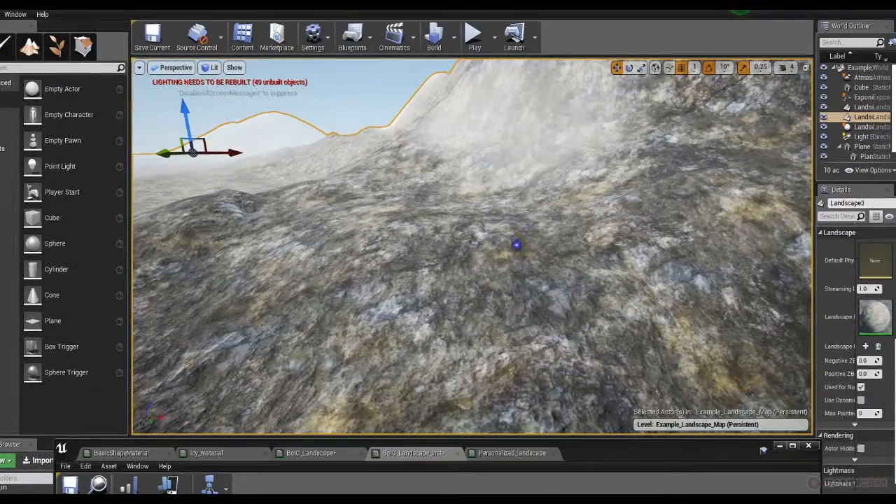
right_click_drag(517, 244, 566, 262)
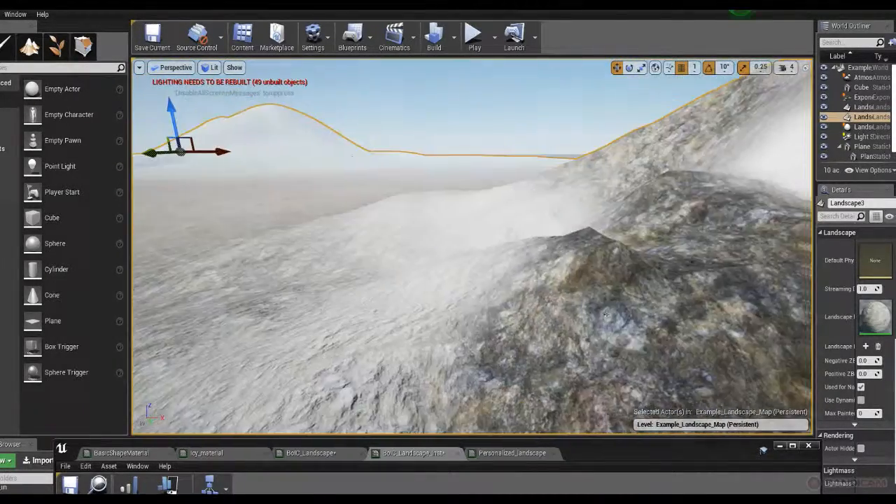
right_click_drag(607, 315, 610, 317)
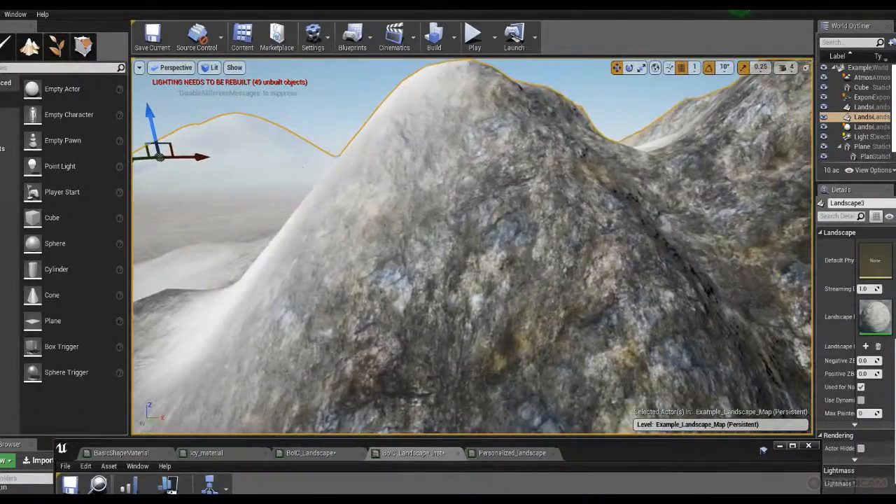
key("d")
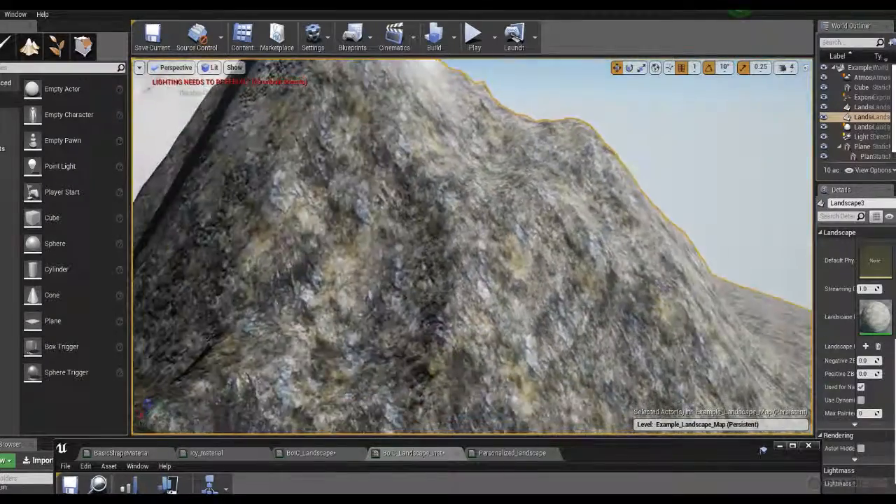
right_click_drag(474, 247, 547, 250)
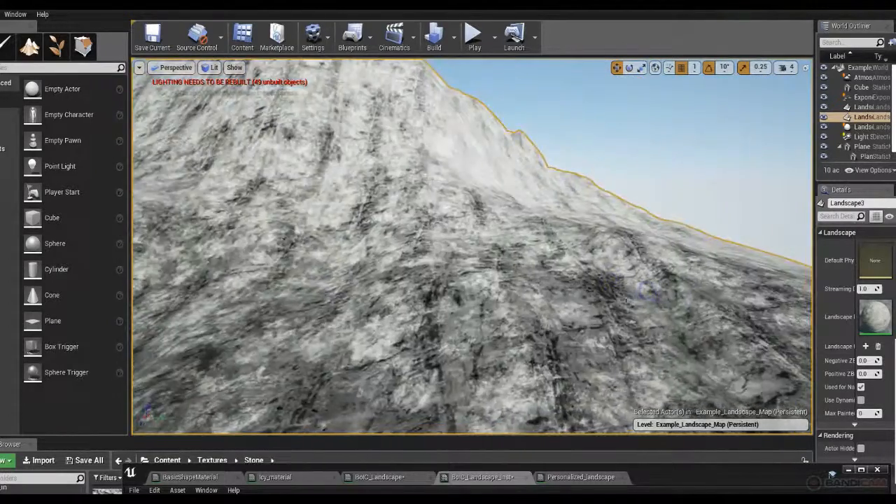
right_click_drag(626, 300, 532, 295)
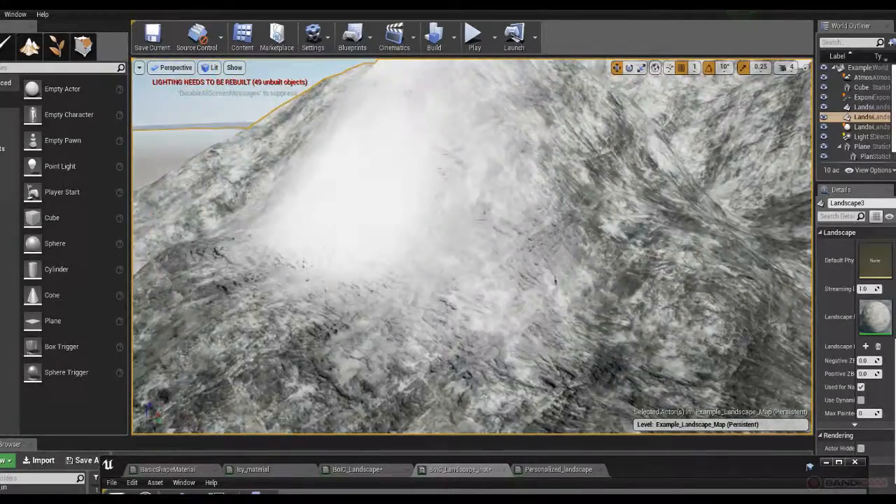
right_click_drag(521, 286, 491, 298)
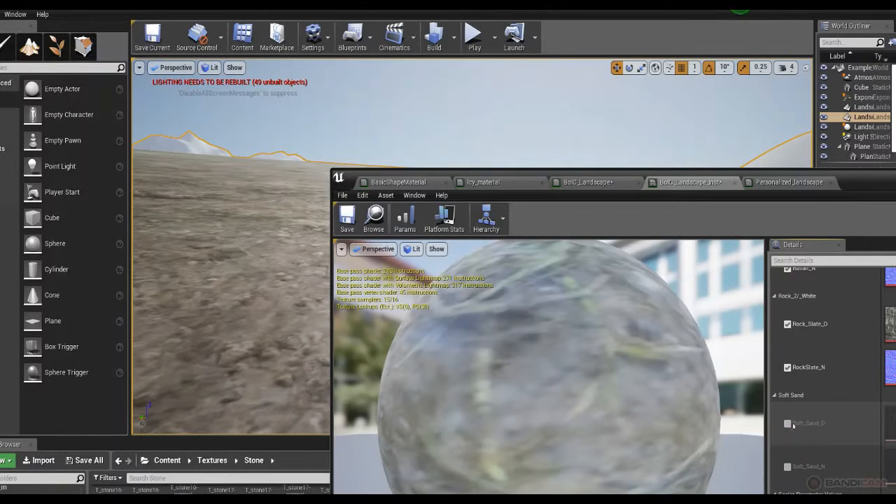
Enable the Soft_Sand_D and Soft_Sand_N texture parameters and move the material instance editor off the level view.
left_click(789, 423)
left_click(789, 466)
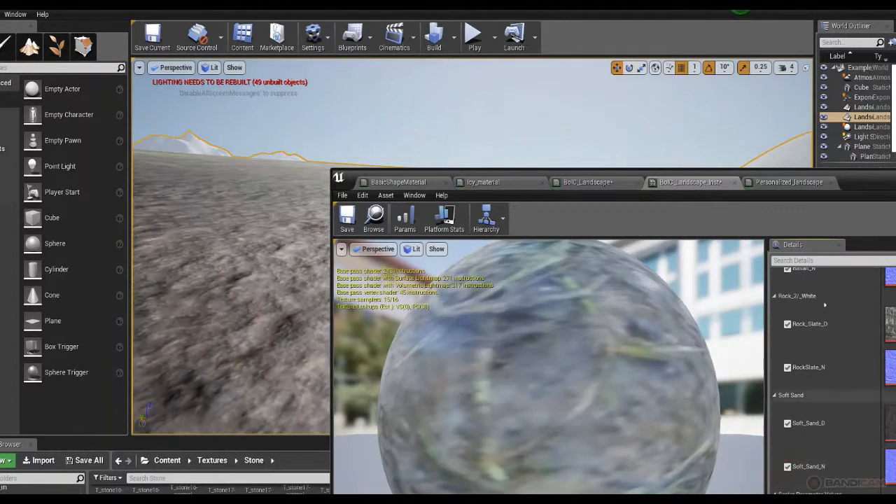
left_click_drag(857, 182, 583, 453)
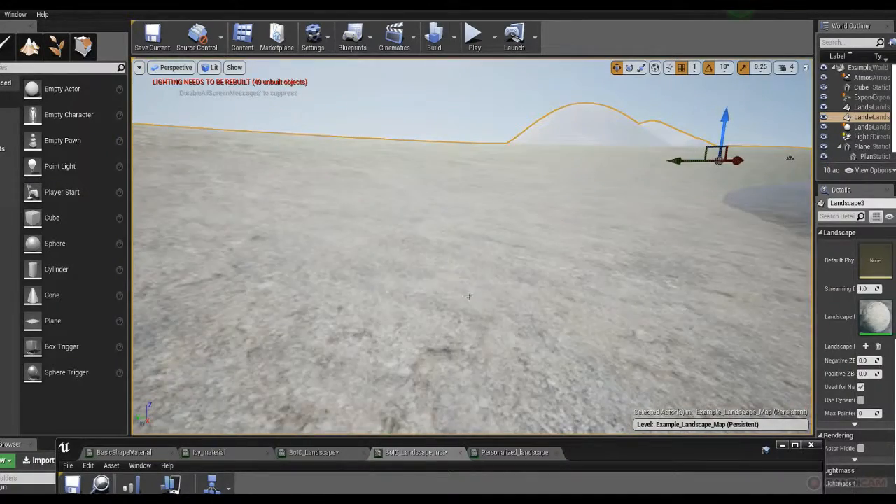
left_click_drag(619, 450, 620, 440)
Examine the gravel, soil and grass ground textures across the plain and on the rounded hill.
right_click_drag(549, 301, 735, 322)
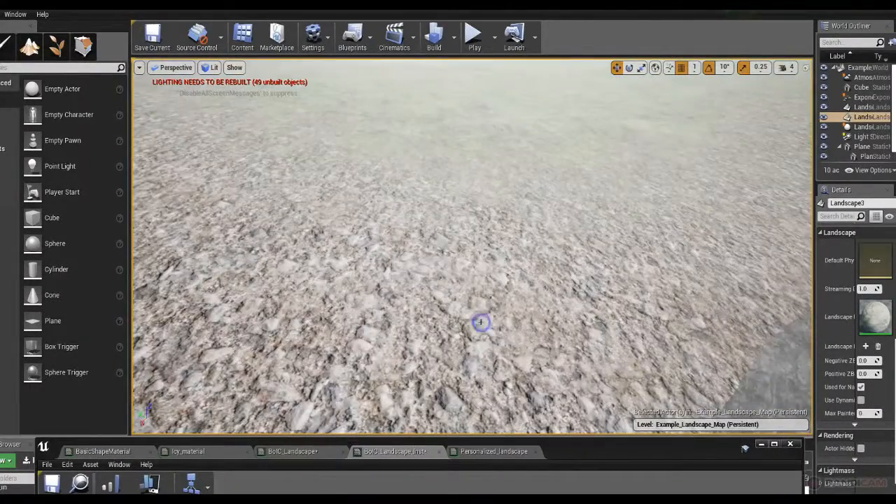
right_click_drag(480, 322, 623, 267)
key("w")
right_click_drag(547, 230, 473, 243)
key("s")
key("w")
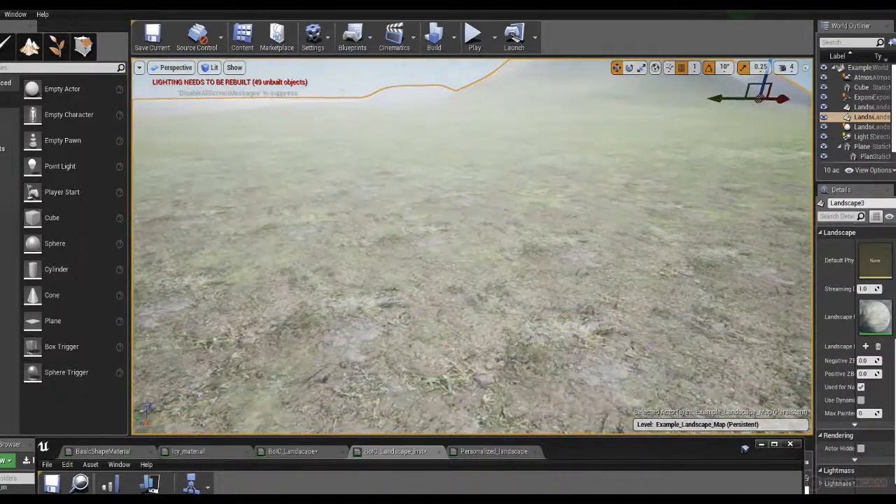
key("s")
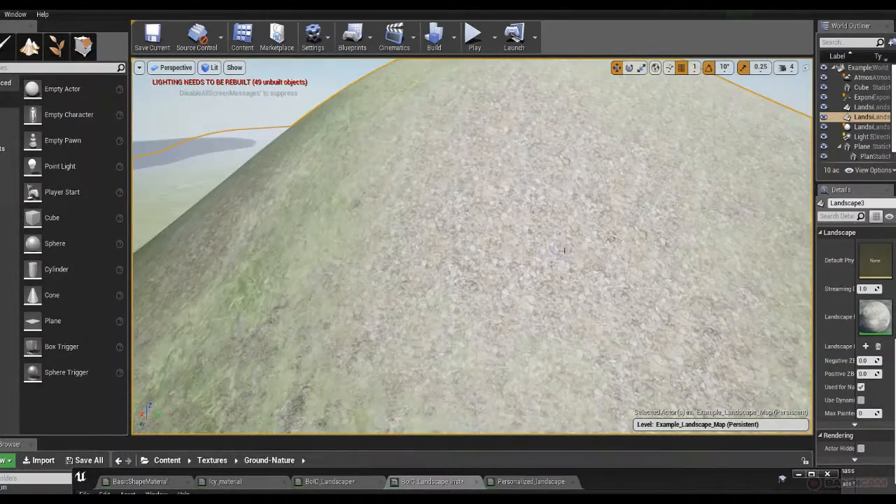
right_click_drag(566, 246, 500, 283)
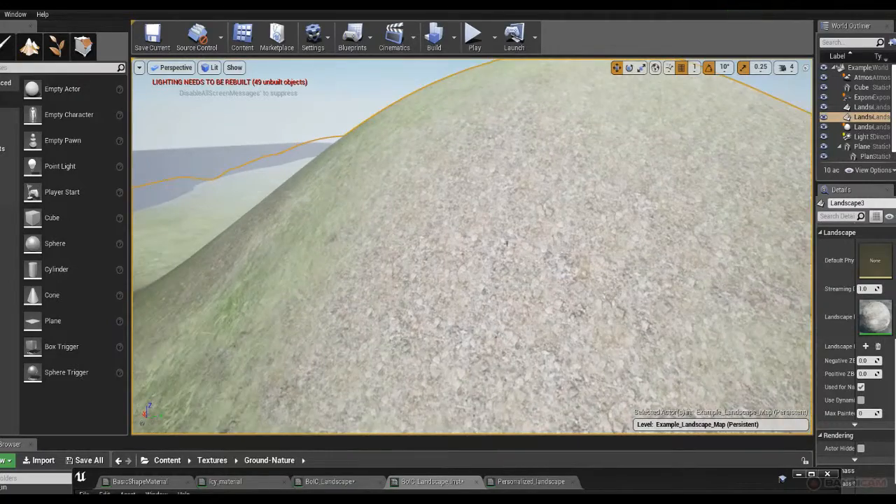
right_click_drag(507, 244, 509, 285)
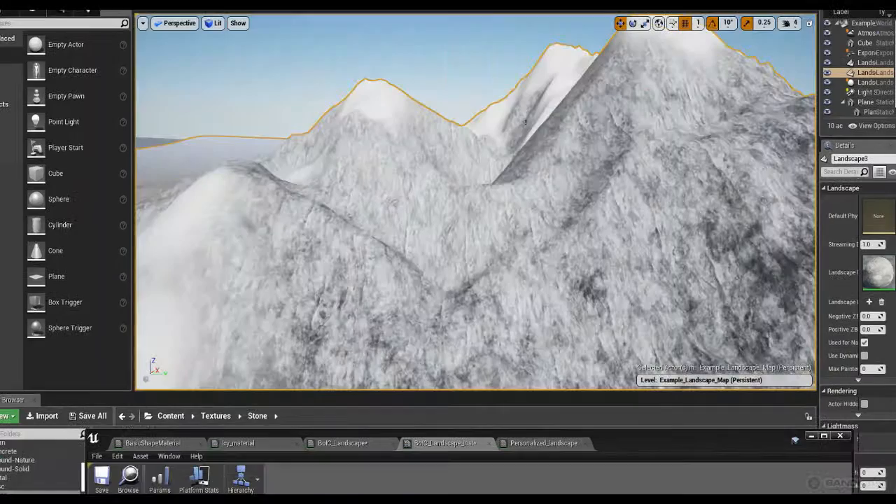
Expand the level viewport to full screen and look across the snow-capped rocky mountains.
key("F11")
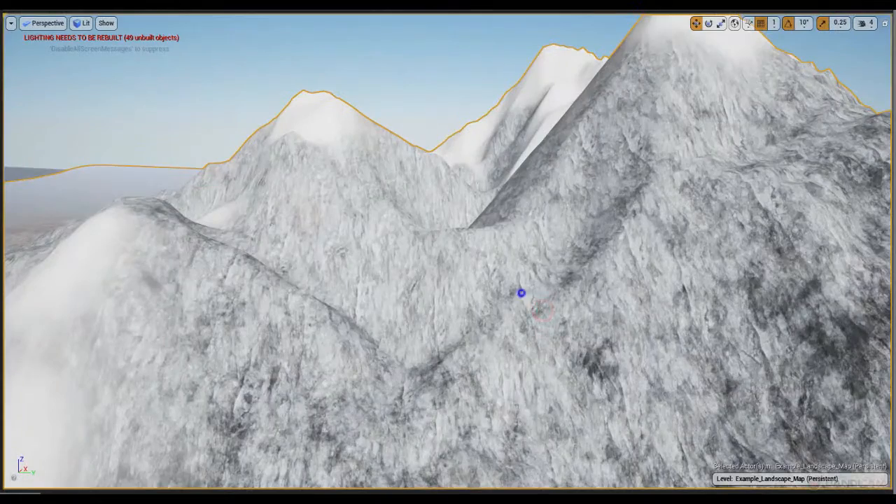
right_click_drag(522, 293, 441, 287)
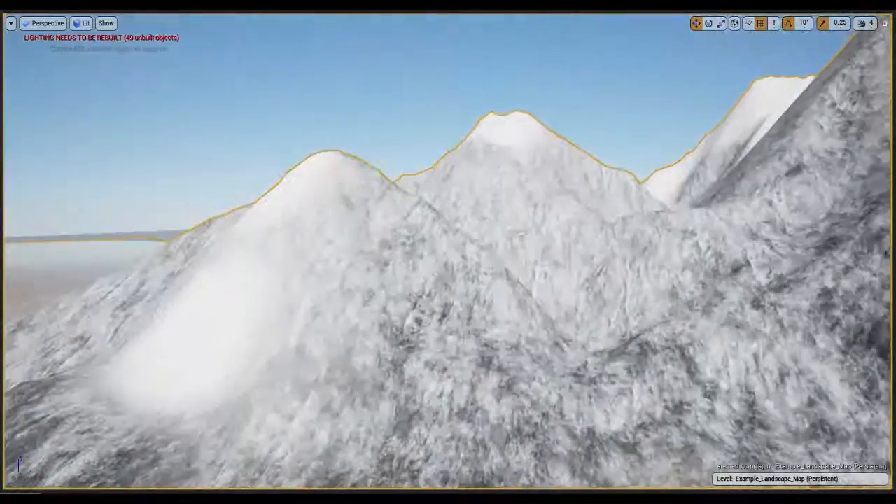